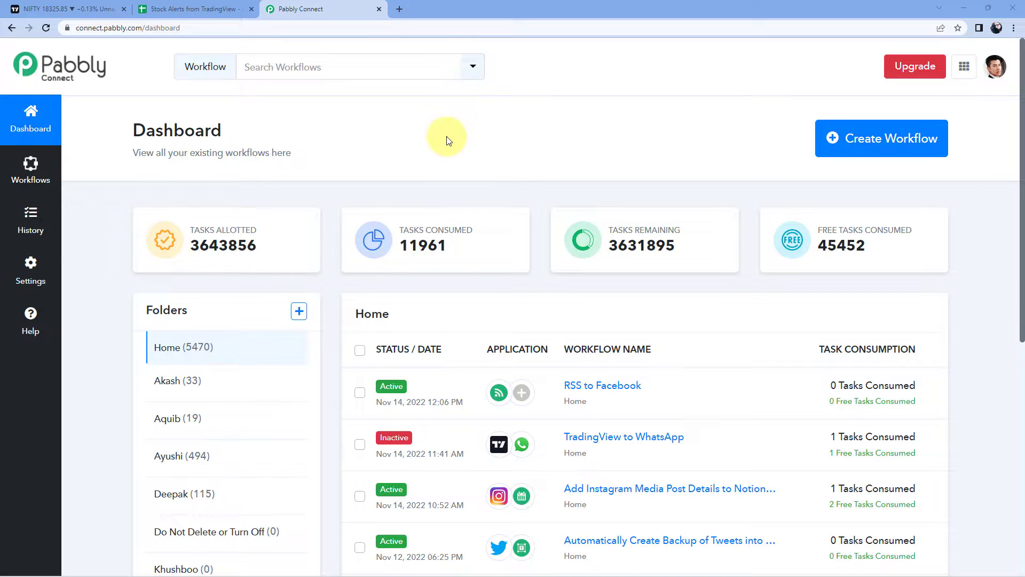
# Step: Create a new workflow named 'TradingView to Google Sheets'
pyautogui.click(866, 140)
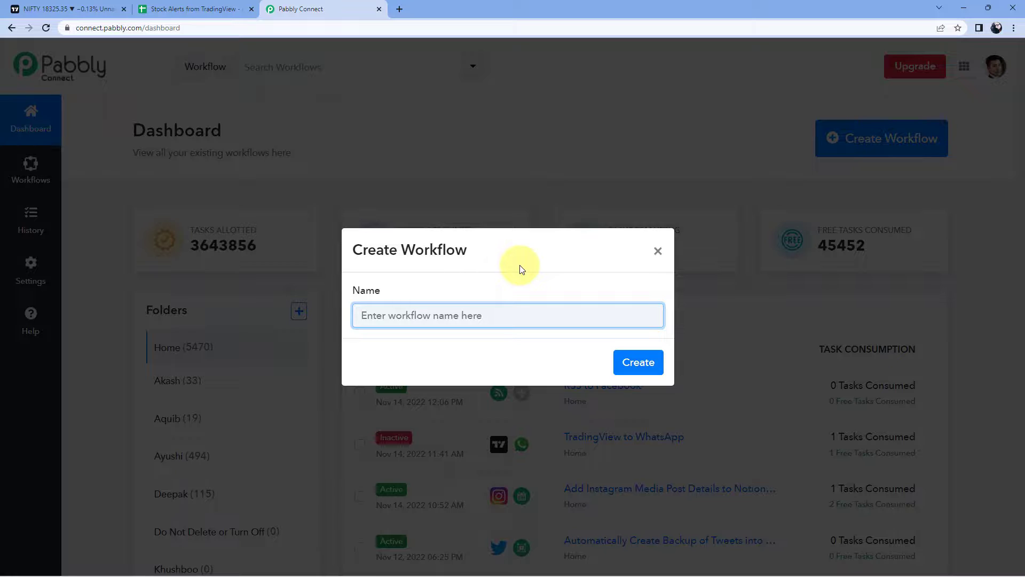
pyautogui.write('TradingView to Google Sheets')
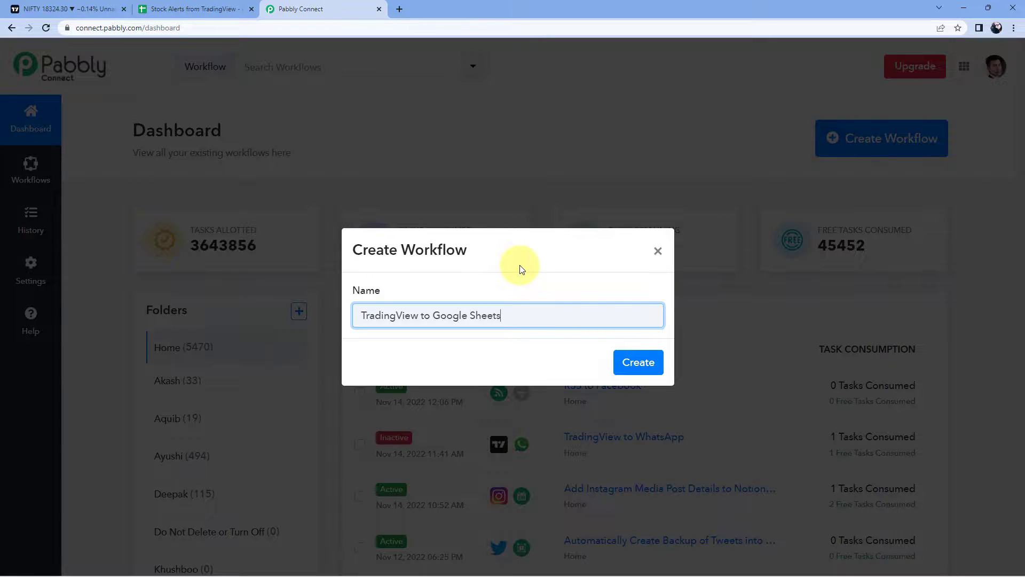
pyautogui.click(641, 366)
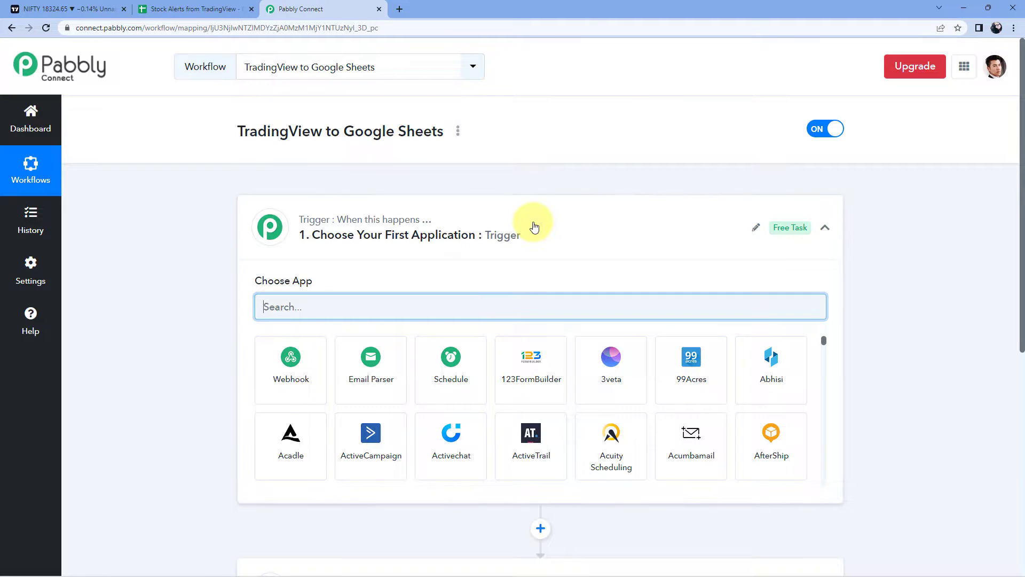
# Step: Search 'Trad' in the trigger step's app list and choose Tradingview
pyautogui.click(534, 227)
pyautogui.scroll(-1, 258, 239)
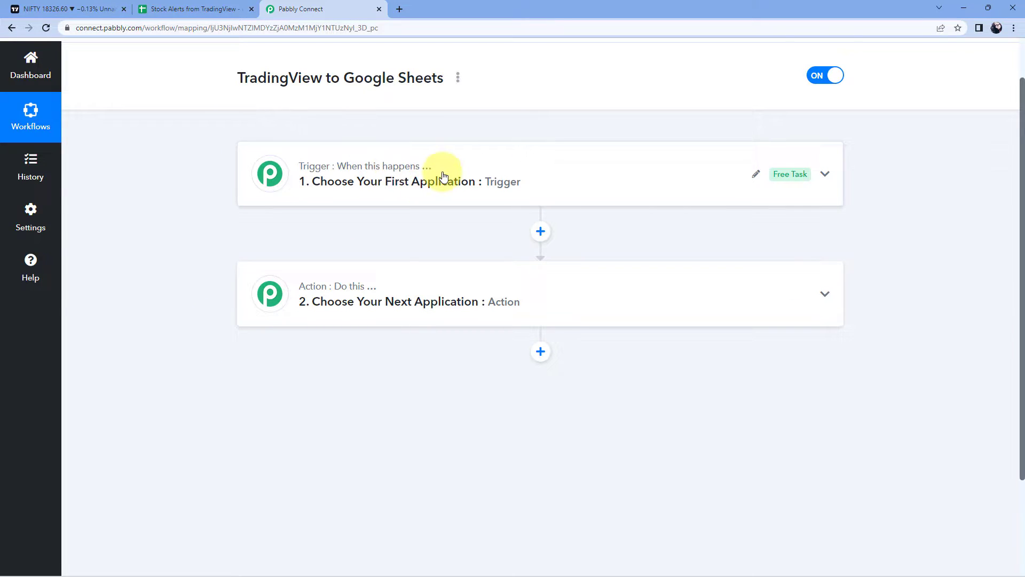
pyautogui.moveTo(300, 286)
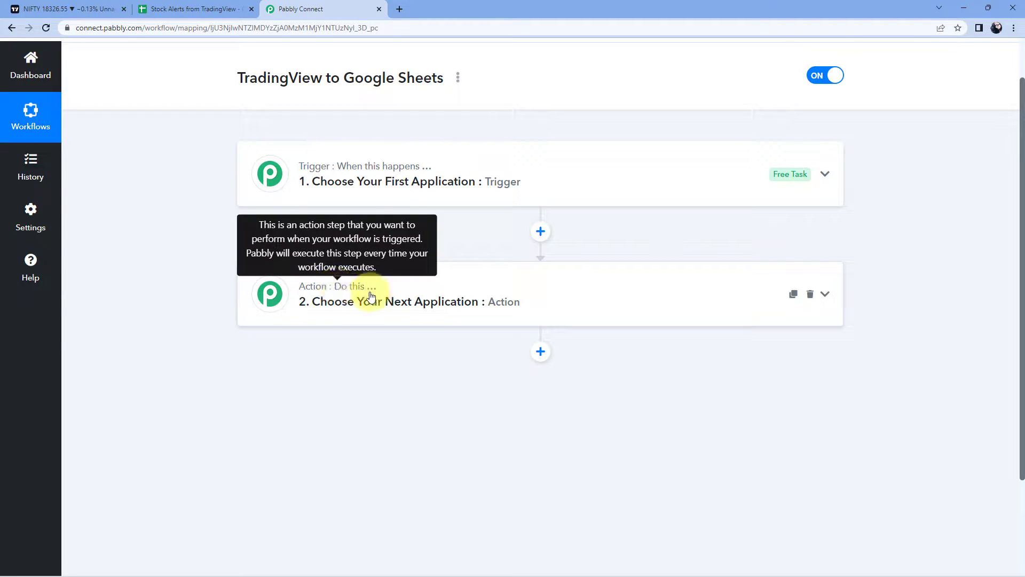
pyautogui.click(475, 143)
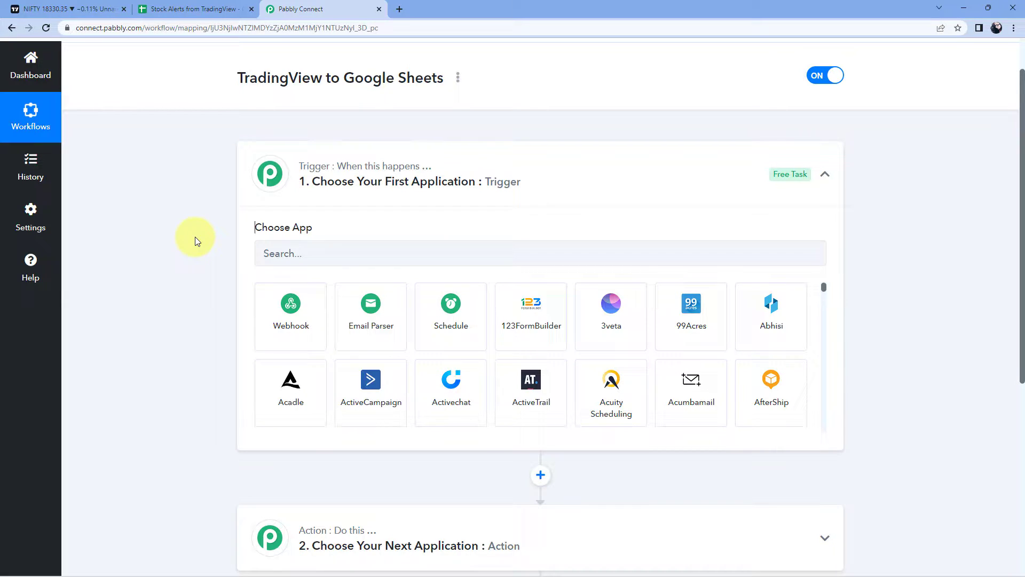
pyautogui.scroll(-1, 194, 236)
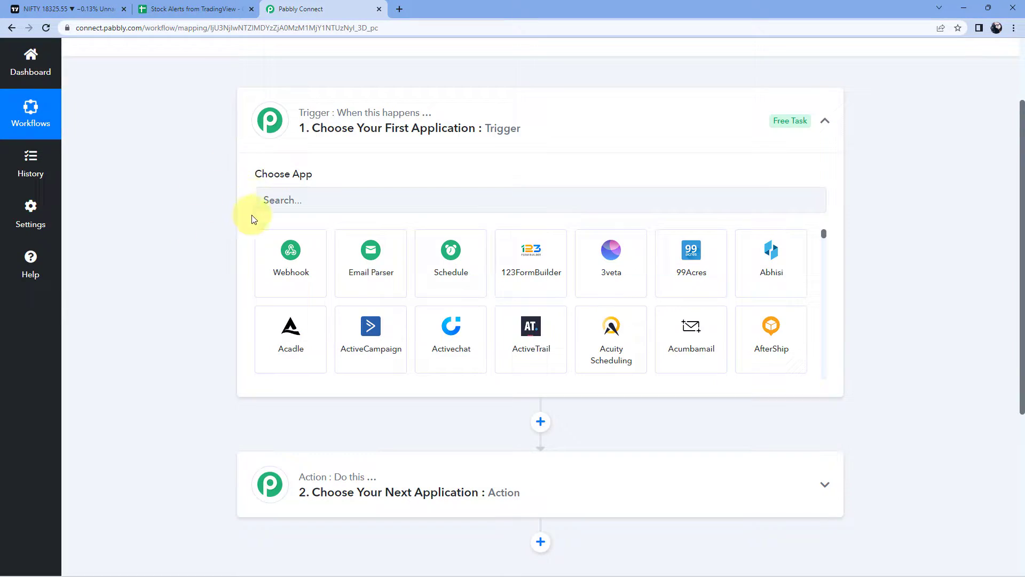
pyautogui.click(334, 199)
pyautogui.write('T')
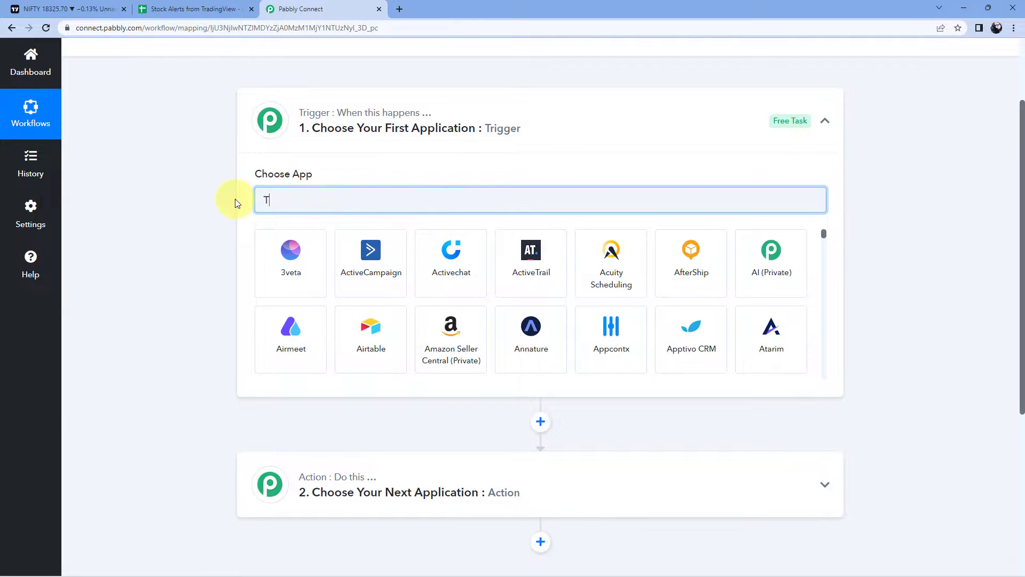
pyautogui.write('rad')
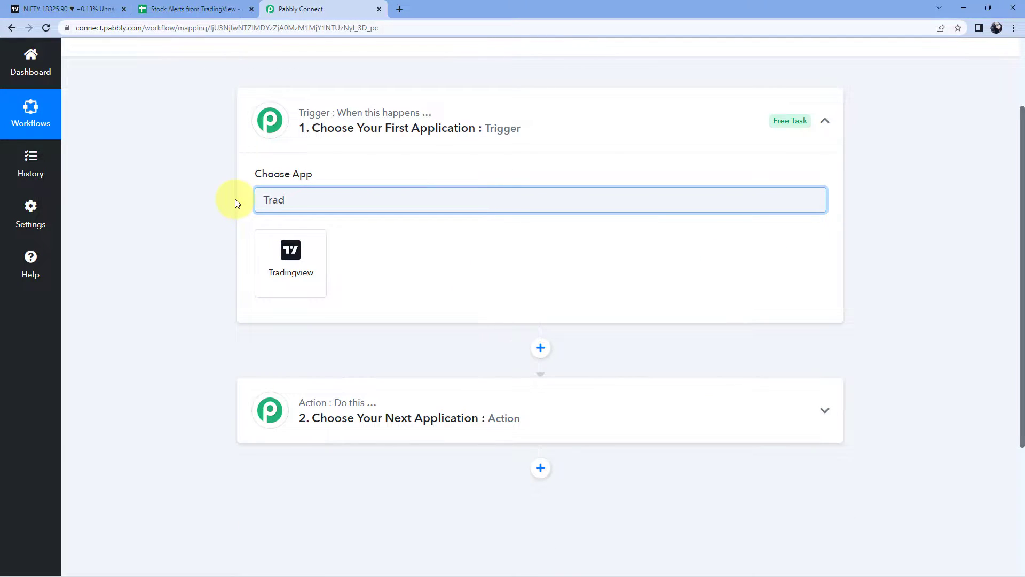
pyautogui.click(274, 246)
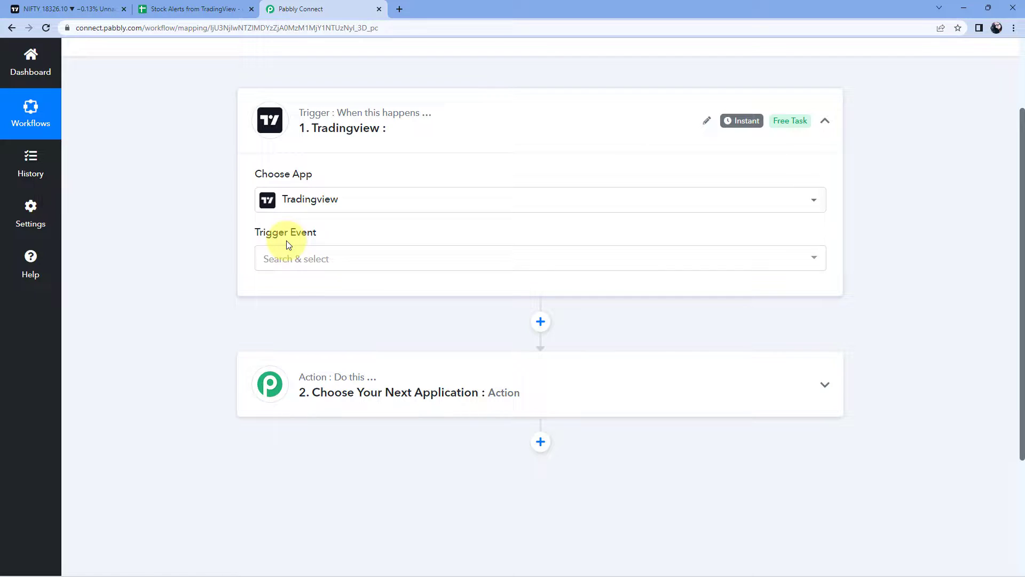
# Step: Set the Tradingview trigger event to New Alert
pyautogui.click(350, 258)
pyautogui.click(322, 336)
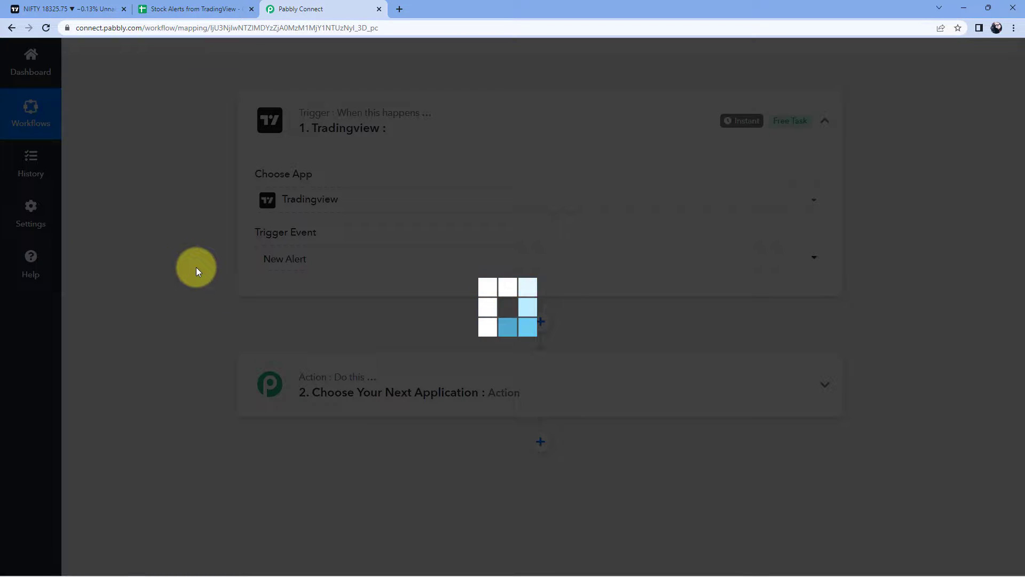
pyautogui.scroll(-1, 199, 256)
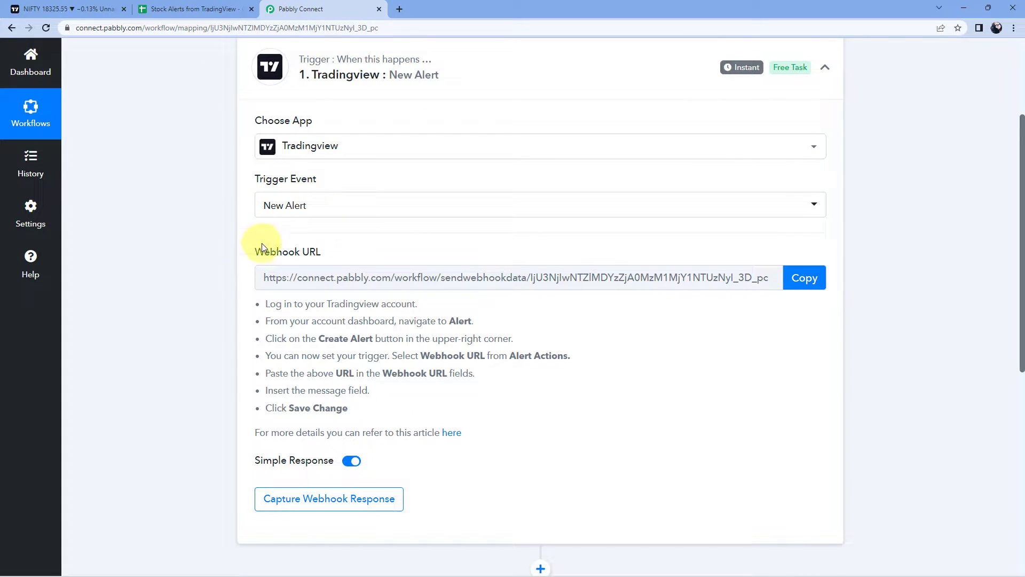
pyautogui.scroll(-1, 320, 233)
pyautogui.scroll(-2, 319, 235)
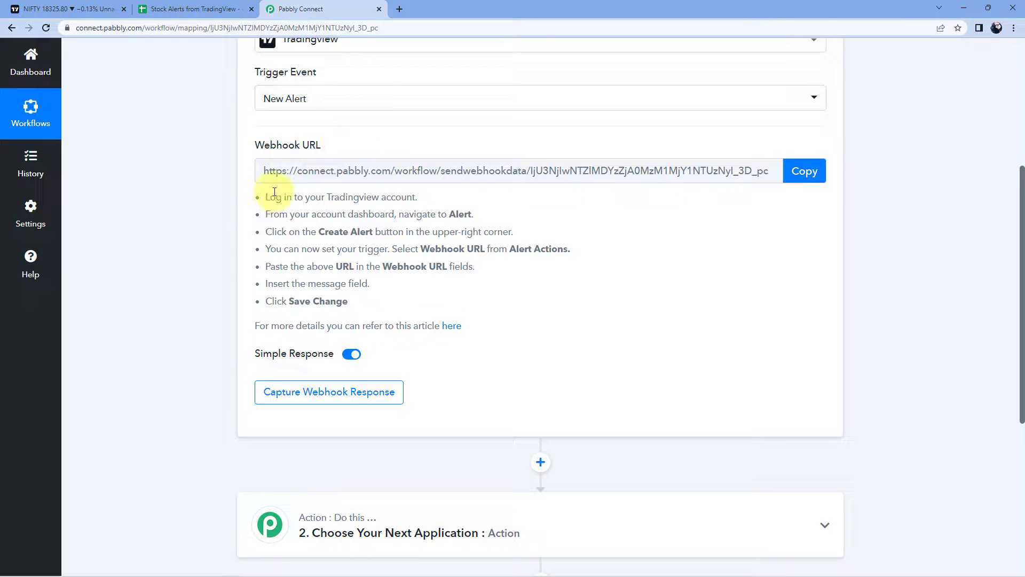
# Step: Copy the trigger's webhook URL and go to the NIFTY chart in TradingView
pyautogui.moveTo(266, 197); pyautogui.dragTo(352, 301)
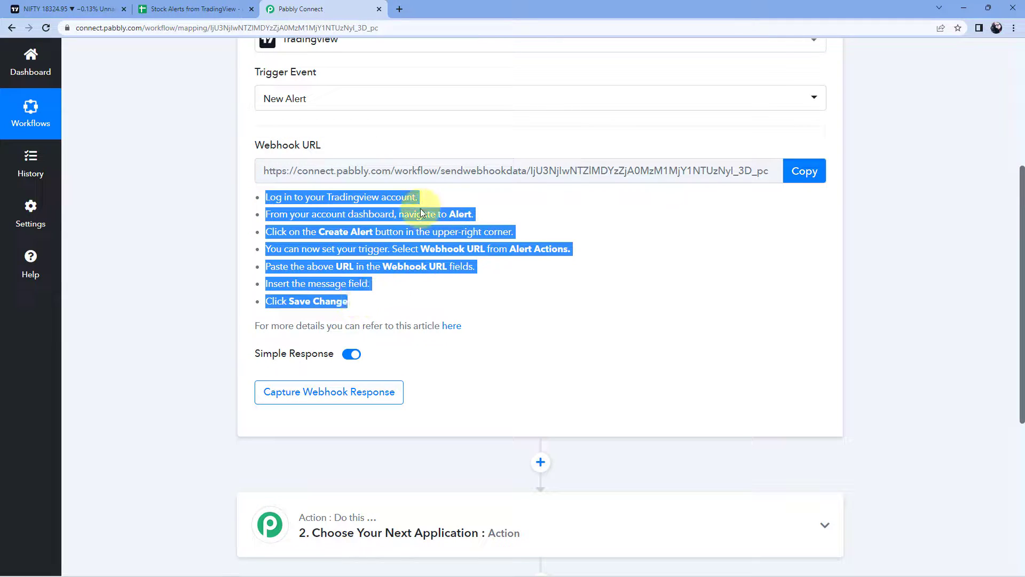
pyautogui.click(496, 216)
pyautogui.click(790, 172)
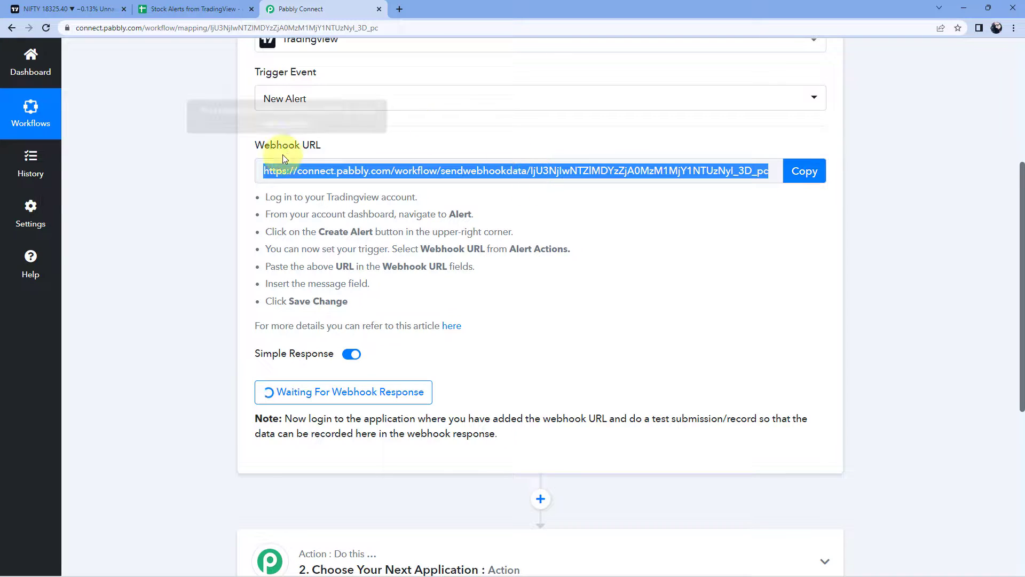
pyautogui.click(51, 7)
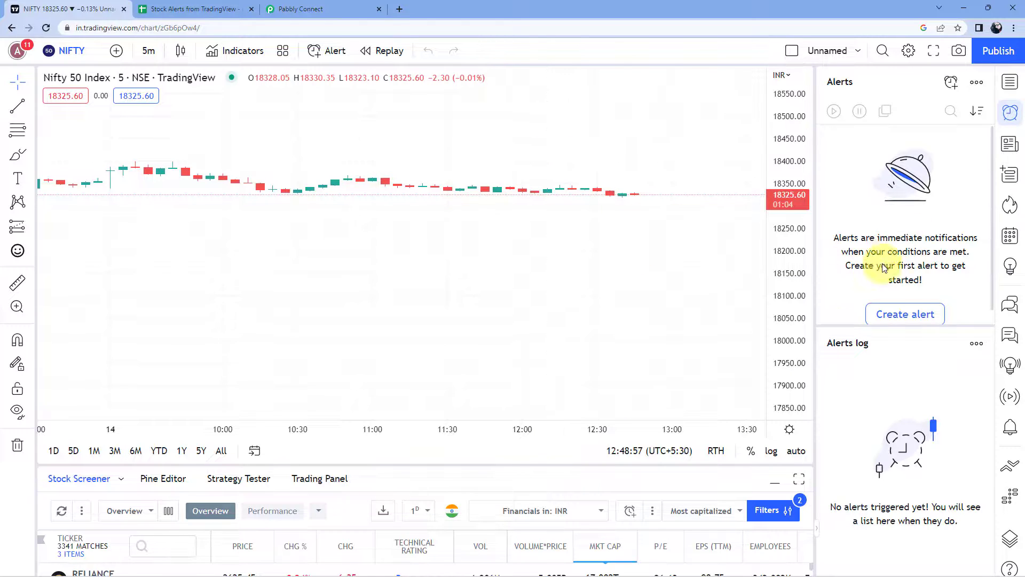
# Step: Start a new NIFTY alert with Crossing as the condition
pyautogui.click(907, 313)
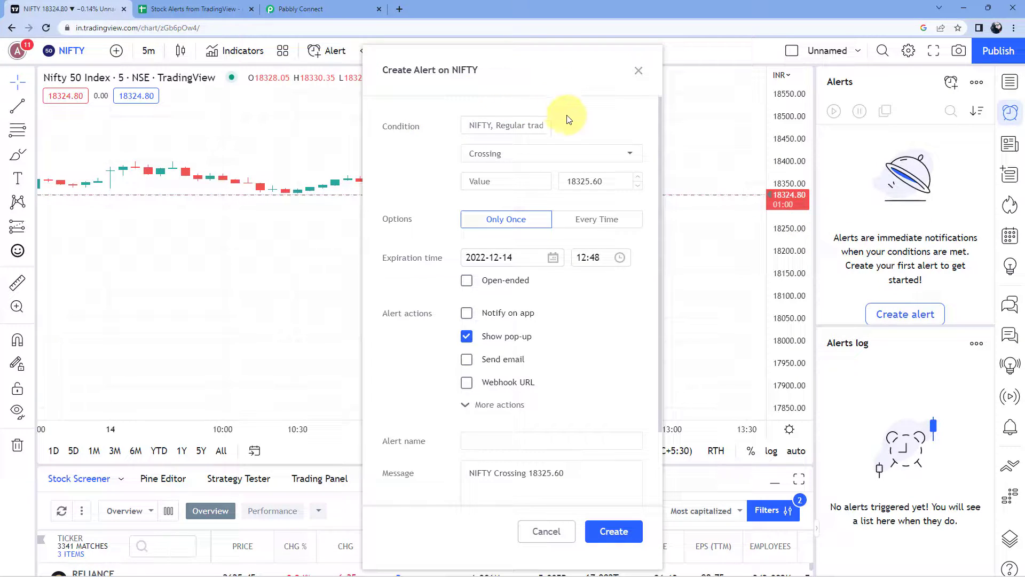
pyautogui.moveTo(471, 125); pyautogui.dragTo(573, 133)
pyautogui.scroll(-1, 573, 123)
pyautogui.scroll(1, 574, 123)
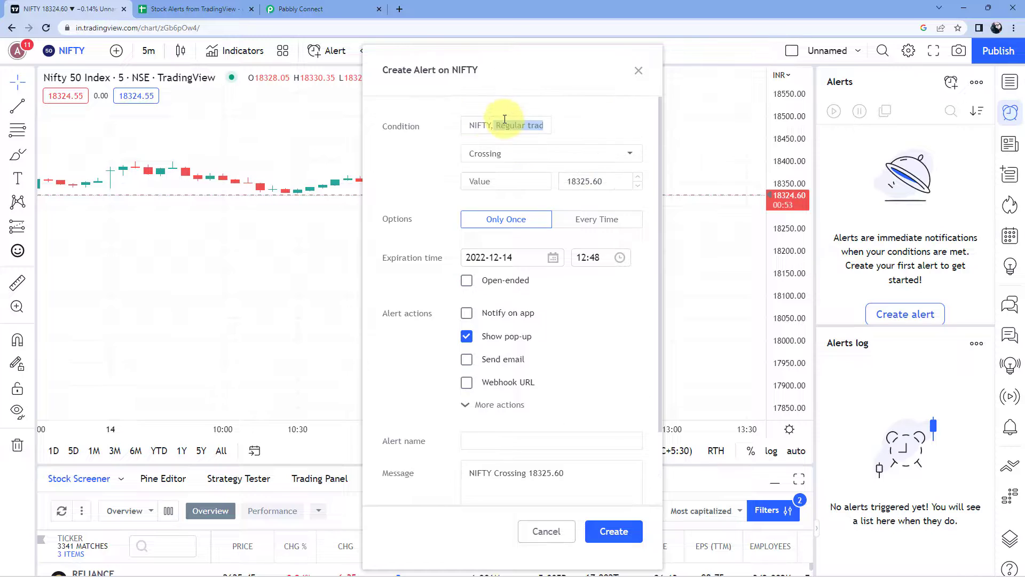
pyautogui.click(548, 152)
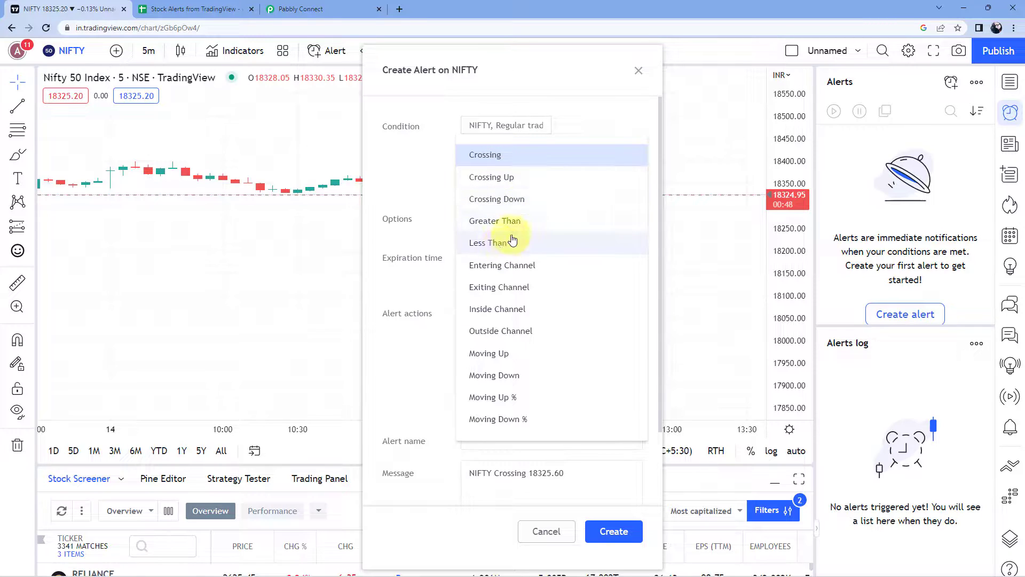
pyautogui.click(507, 160)
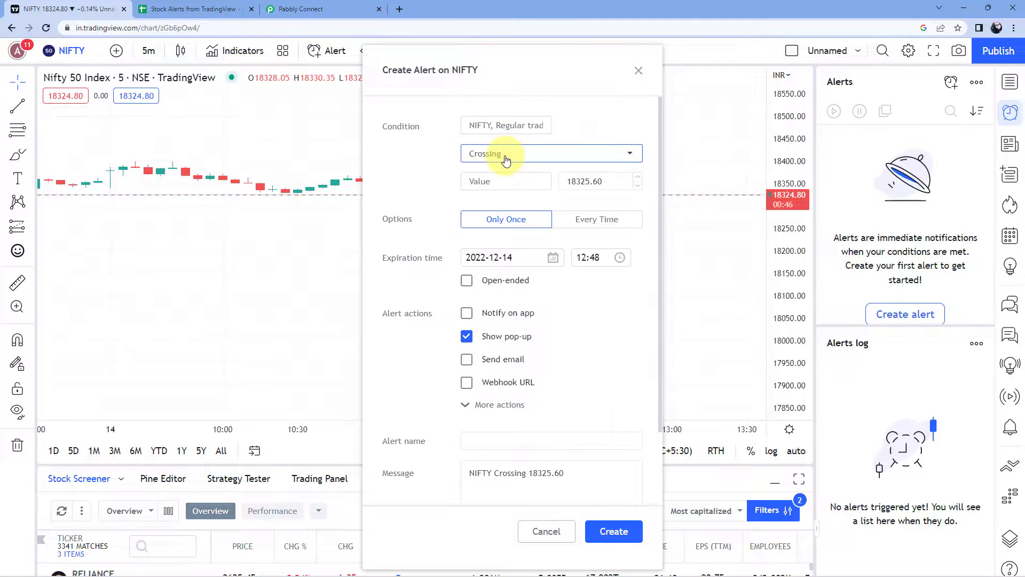
# Step: Change the crossing value to 18326.60 and make the alert trigger Only Once
pyautogui.click(515, 184)
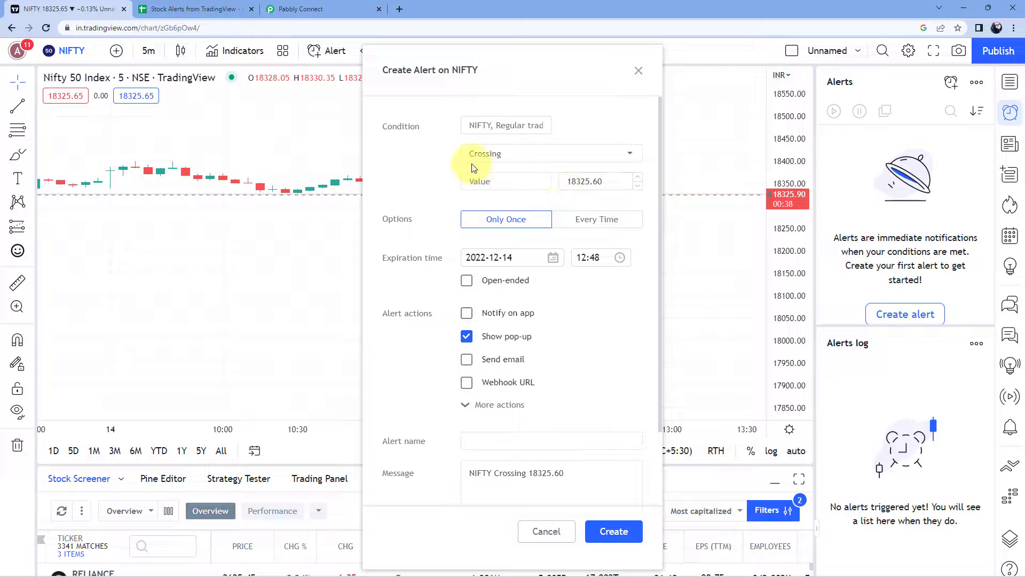
pyautogui.doubleClick(490, 128)
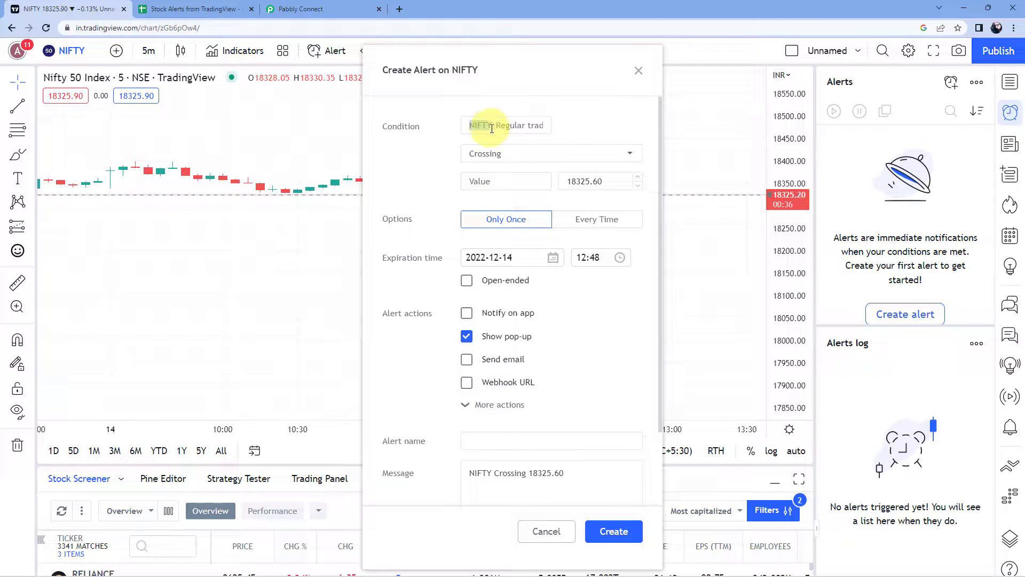
pyautogui.doubleClick(585, 181)
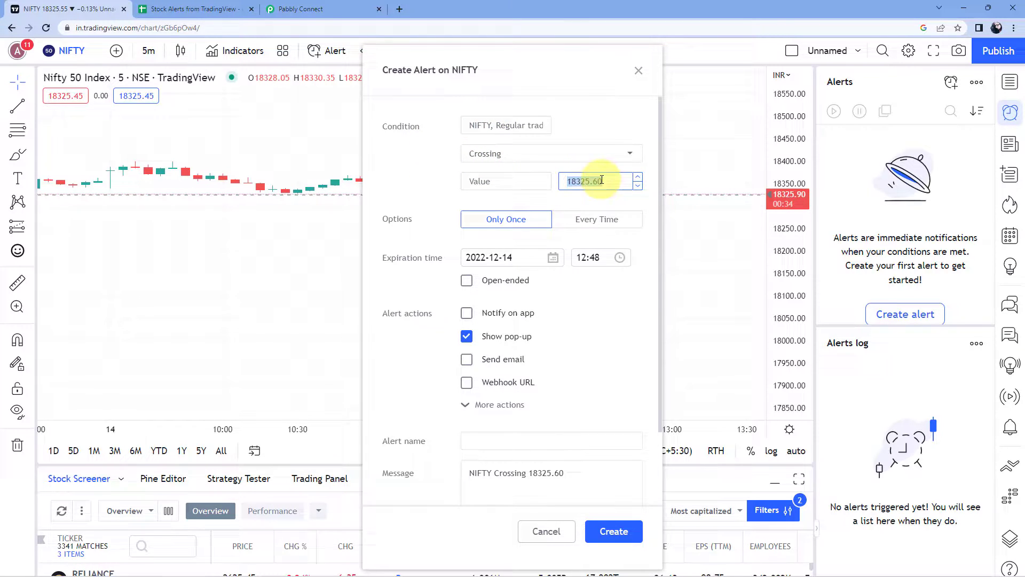
pyautogui.click(554, 173)
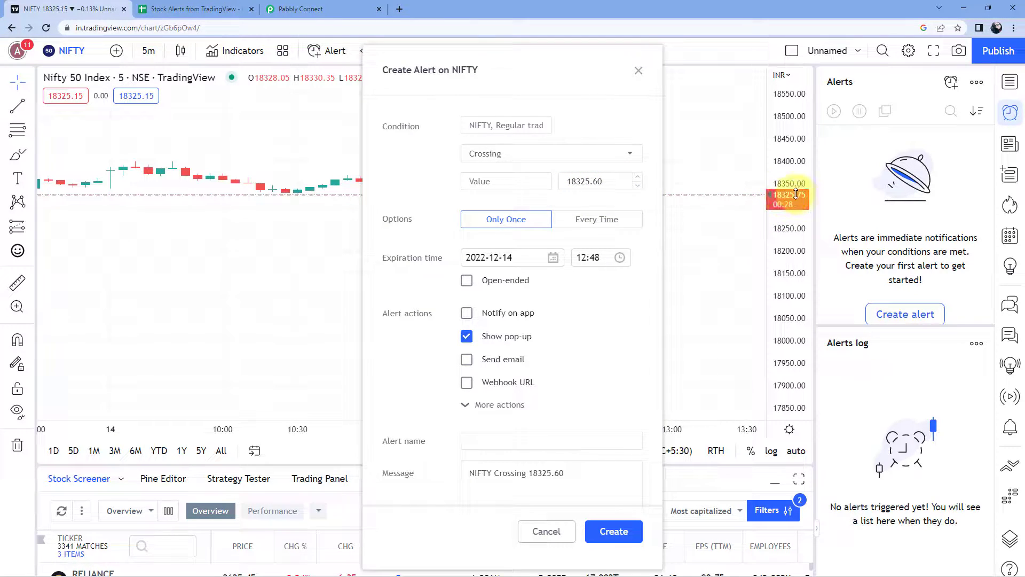
pyautogui.click(589, 182)
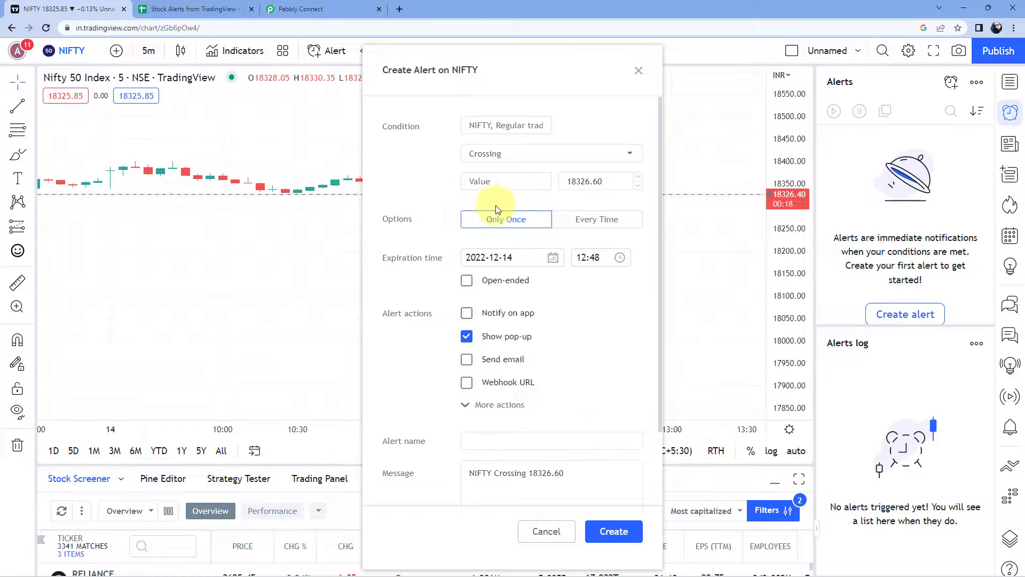
pyautogui.click(507, 216)
# Step: Review the condition list and expiration date, leaving both unchanged
pyautogui.click(585, 155)
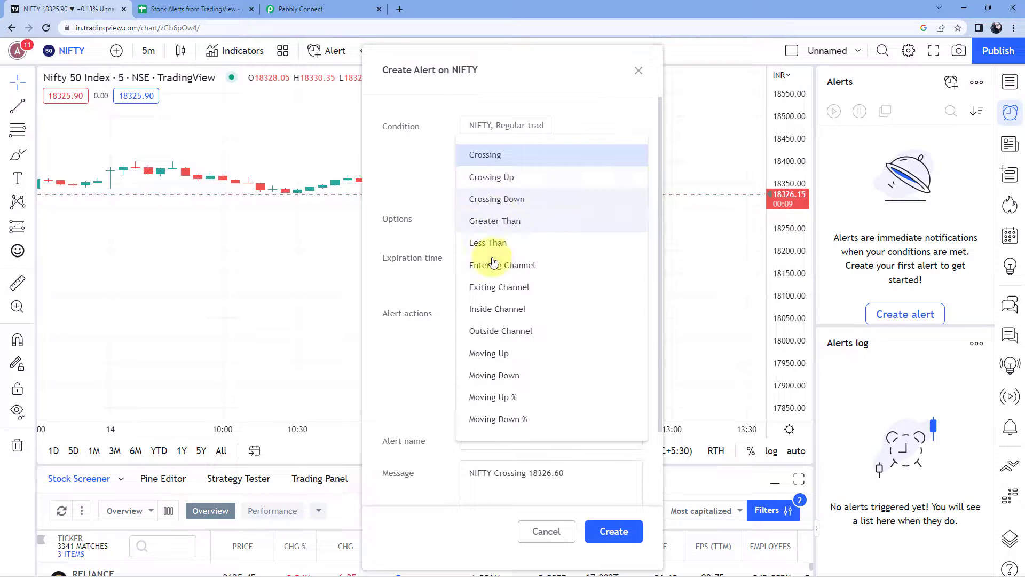
pyautogui.click(422, 190)
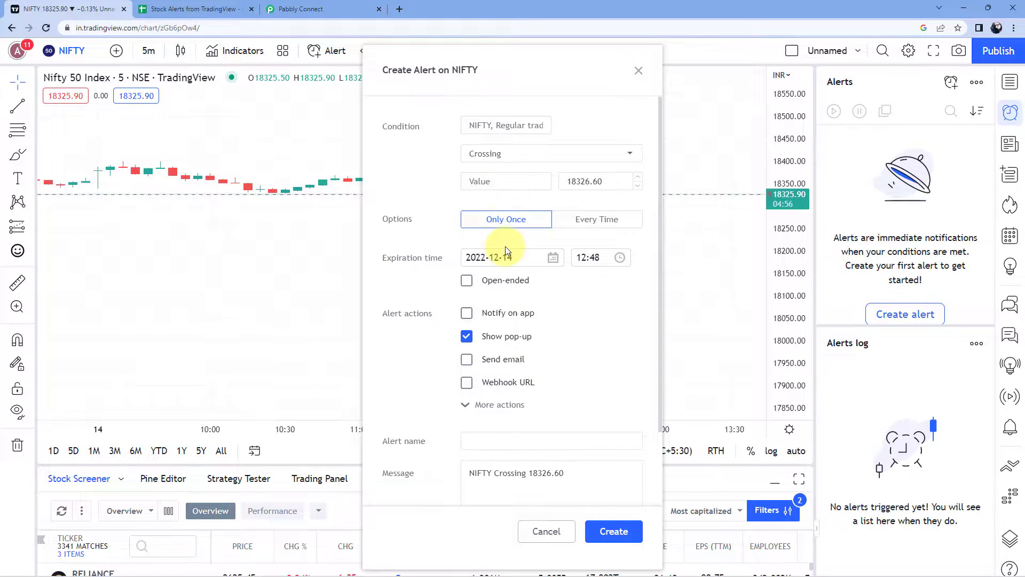
pyautogui.scroll(-1, 499, 244)
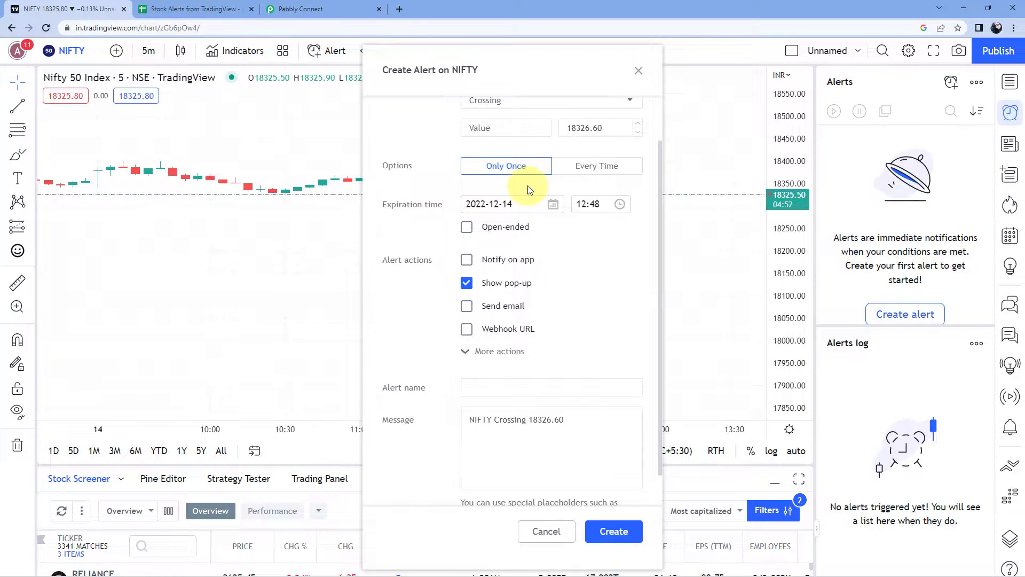
pyautogui.click(516, 205)
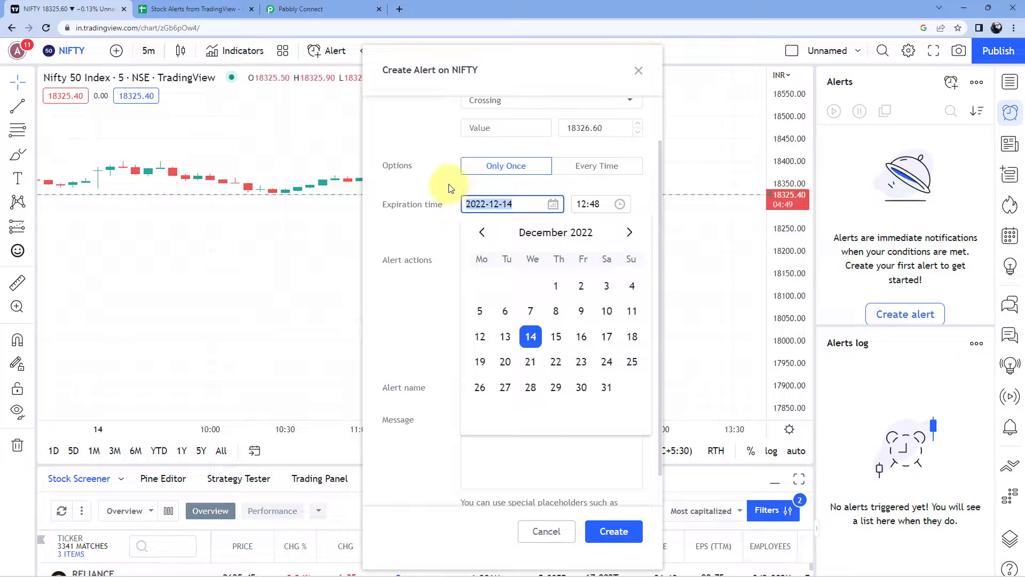
pyautogui.click(448, 188)
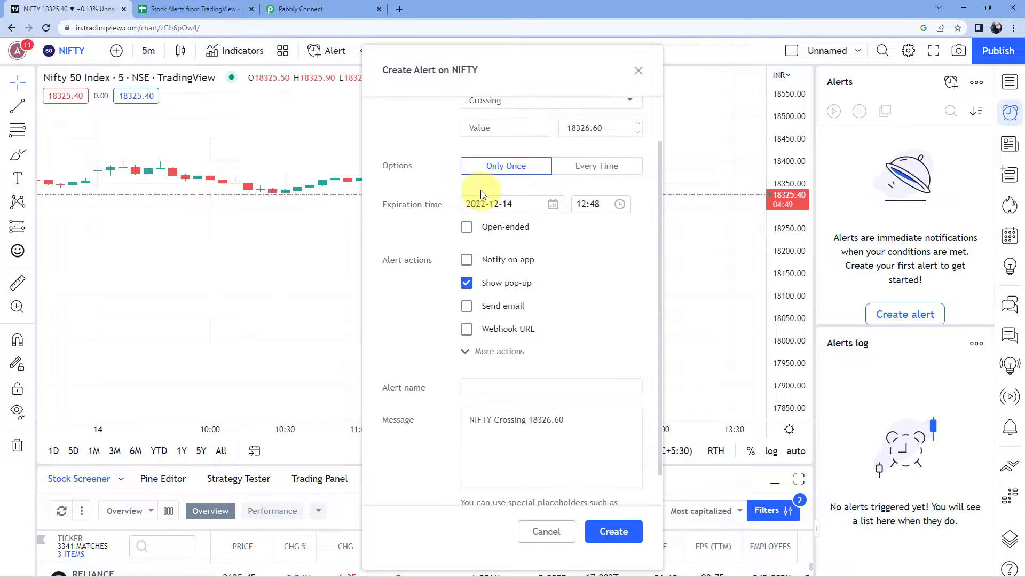
pyautogui.click(524, 204)
pyautogui.click(507, 194)
pyautogui.scroll(-1, 479, 210)
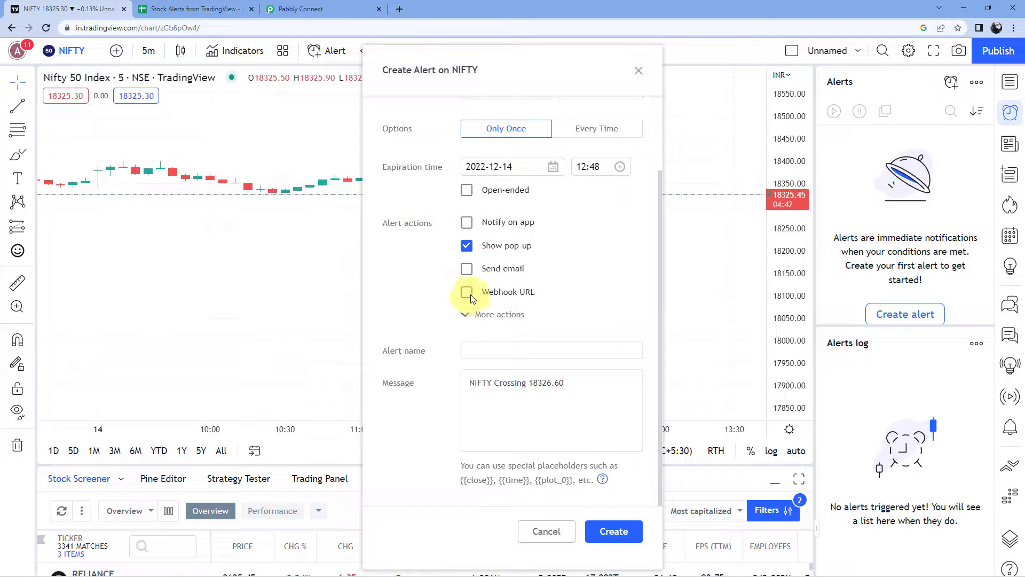
pyautogui.scroll(1, 469, 297)
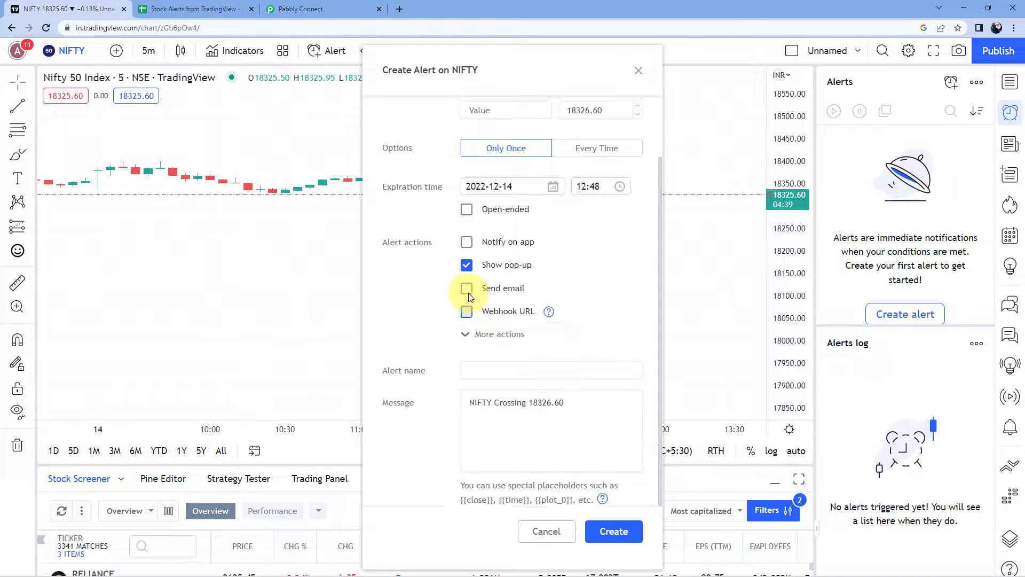
# Step: Enable Webhook URL and paste the Pabbly Connect webhook address into it
pyautogui.click(473, 309)
pyautogui.scroll(-2, 478, 318)
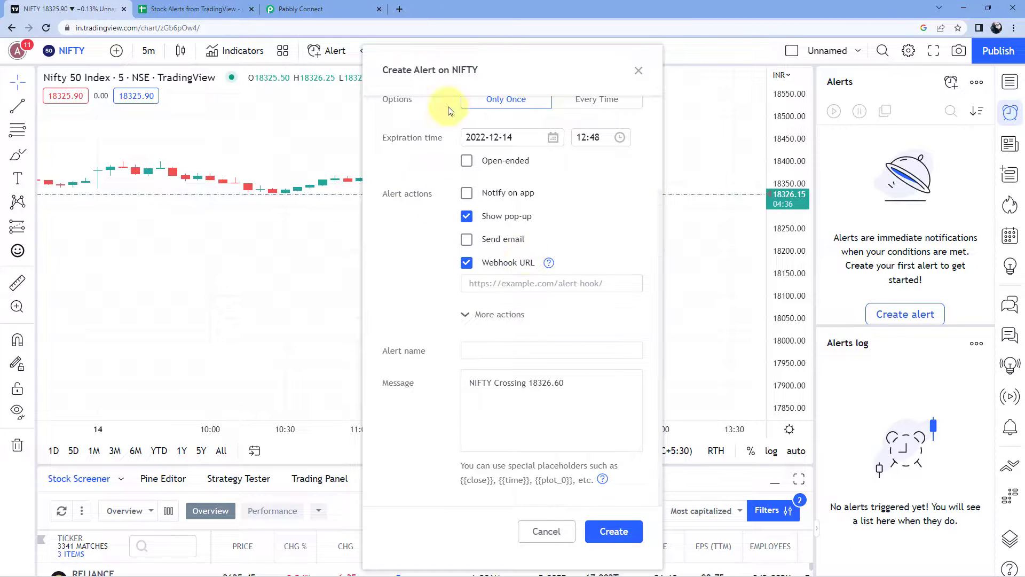
pyautogui.click(315, 9)
pyautogui.click(803, 170)
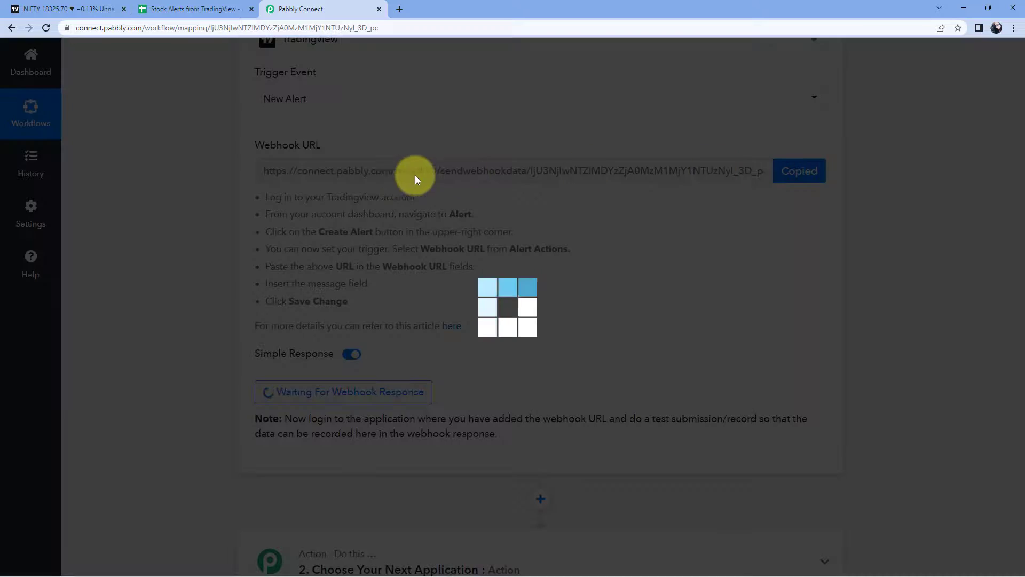
pyautogui.click(71, 6)
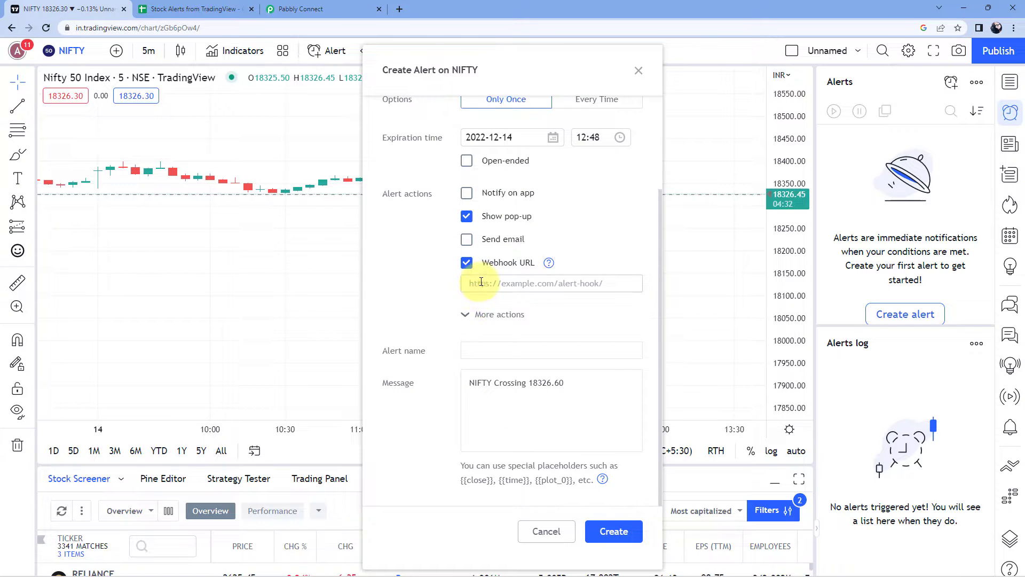
pyautogui.click(479, 283)
pyautogui.rightClick(480, 284)
pyautogui.click(531, 368)
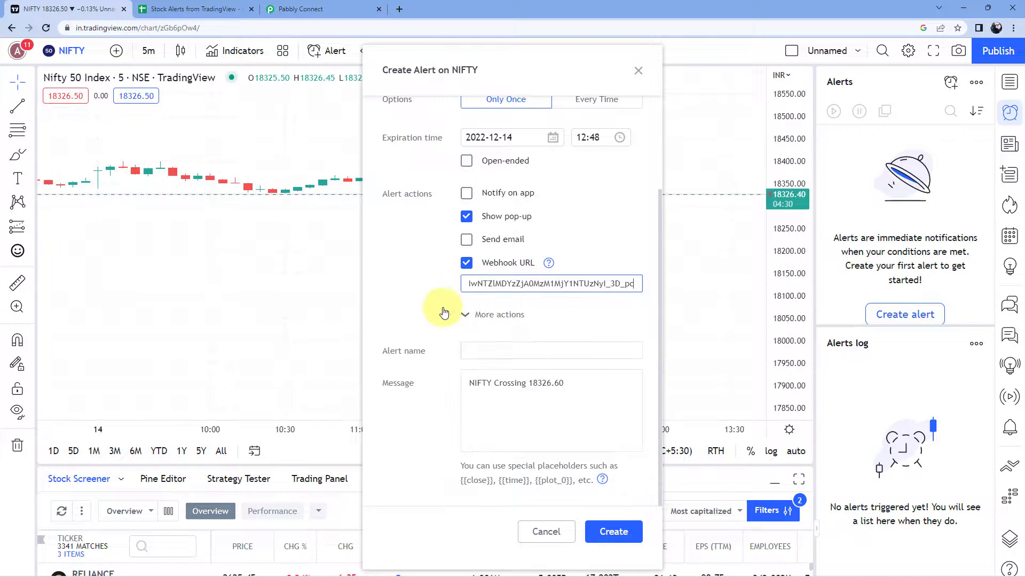
pyautogui.click(565, 314)
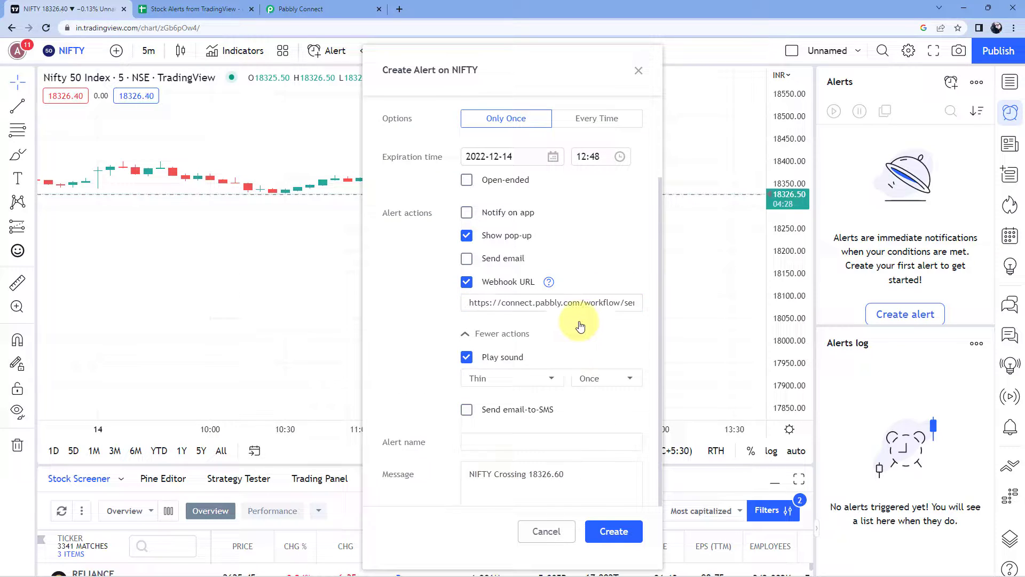
pyautogui.scroll(-2, 584, 320)
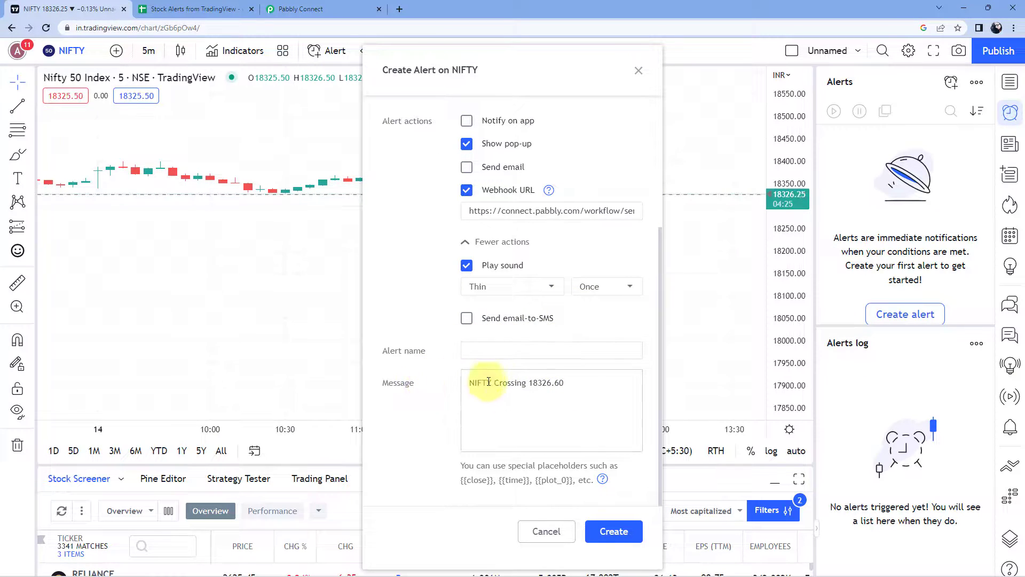
# Step: Place the caret right after 18326.60 at the end of the alert message
pyautogui.click(572, 381)
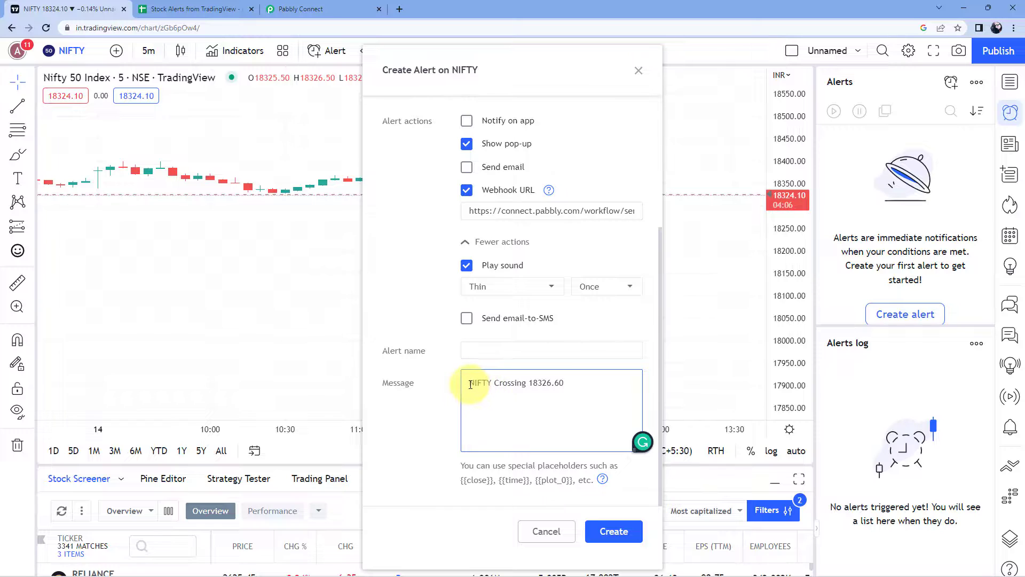
pyautogui.moveTo(470, 384); pyautogui.dragTo(526, 384)
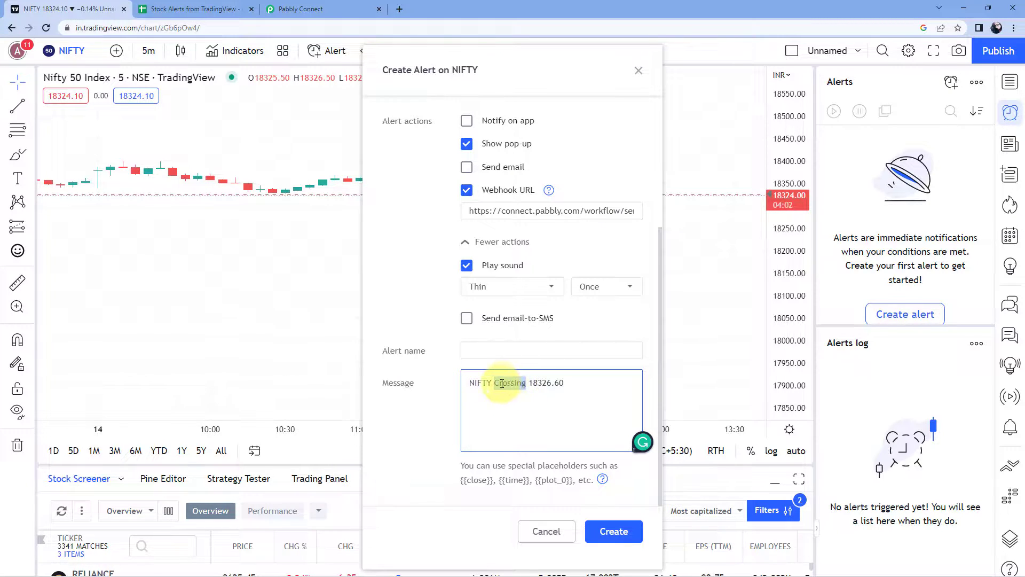
pyautogui.scroll(4, 560, 200)
pyautogui.scroll(-4, 488, 337)
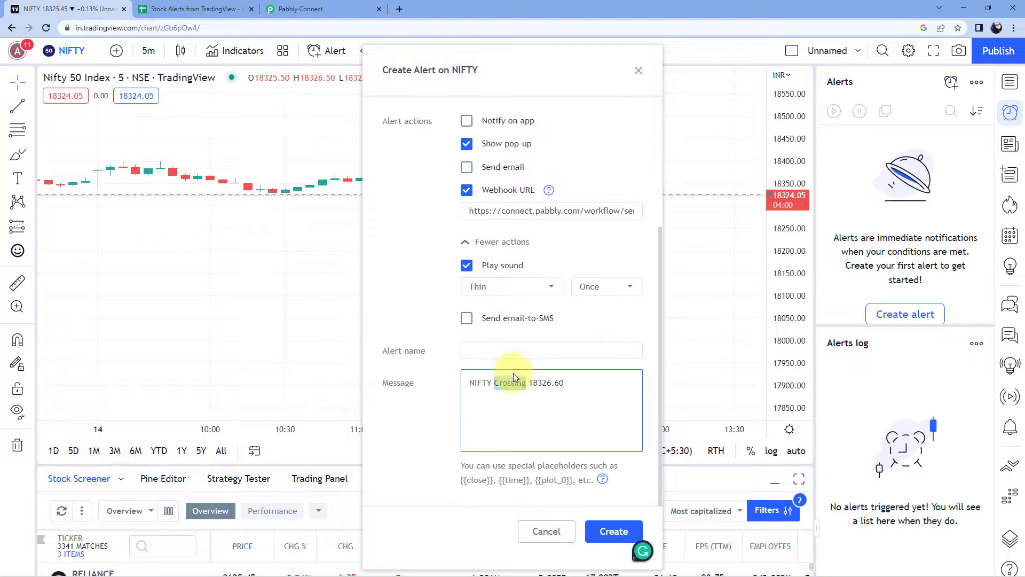
pyautogui.click(568, 384)
pyautogui.moveTo(568, 383); pyautogui.dragTo(529, 383)
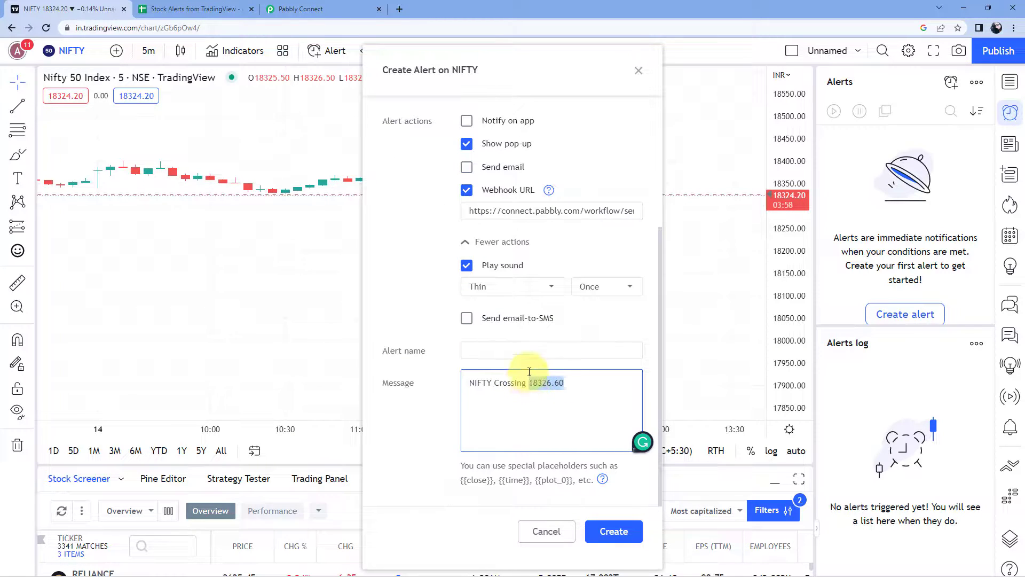
pyautogui.click(451, 335)
pyautogui.scroll(3, 566, 320)
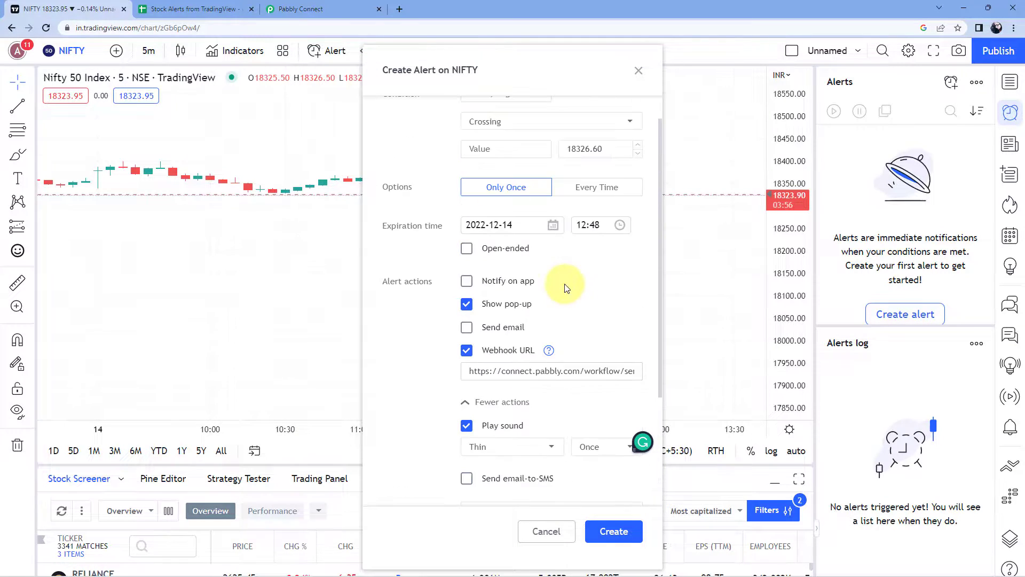
pyautogui.scroll(-3, 577, 313)
pyautogui.click(585, 383)
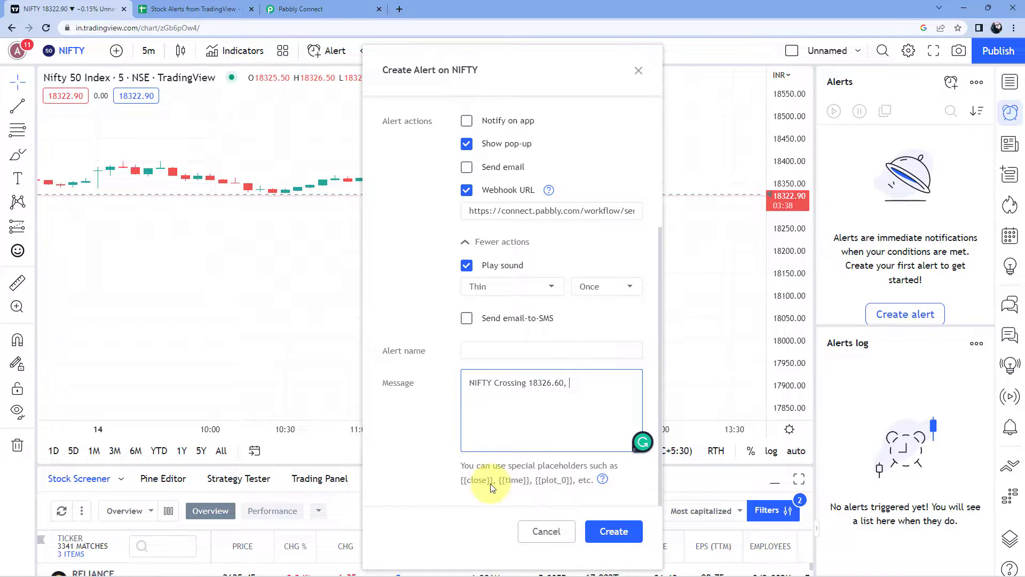
pyautogui.click(603, 480)
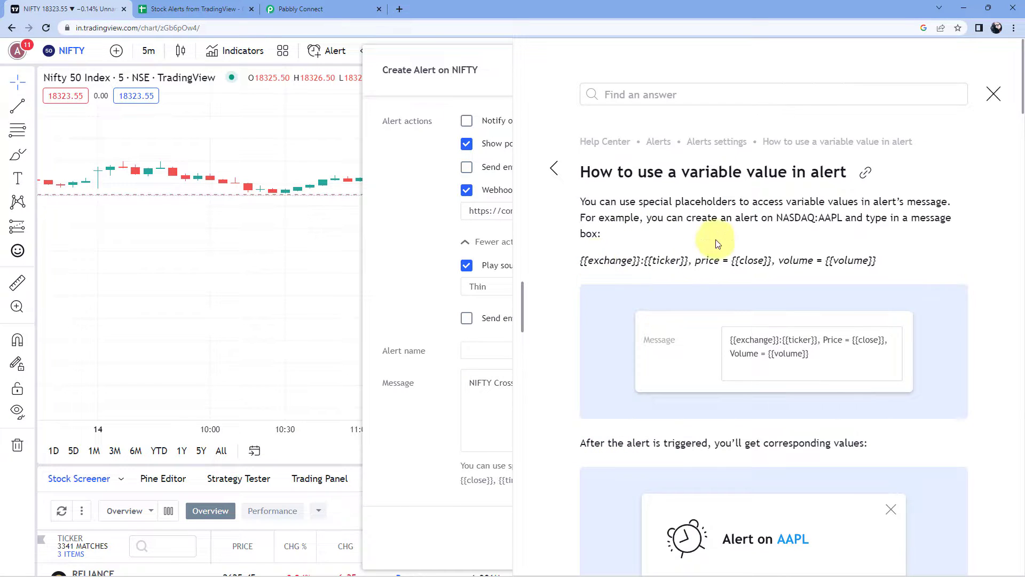
# Step: Read the help article's {{close}} and {{exchange}} placeholder examples, then close it
pyautogui.scroll(-1, 721, 240)
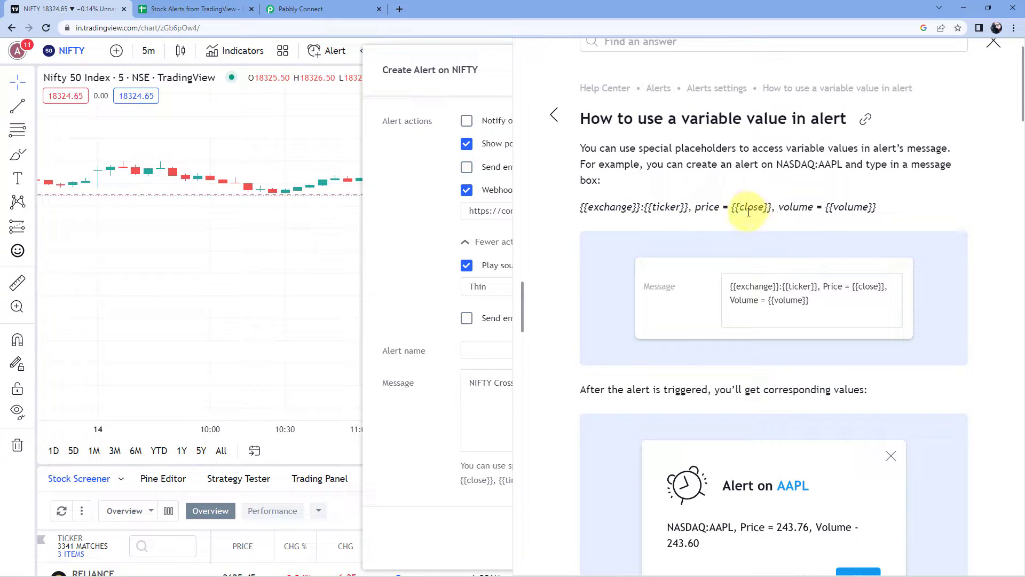
pyautogui.moveTo(694, 208); pyautogui.dragTo(886, 208)
pyautogui.scroll(-3, 657, 209)
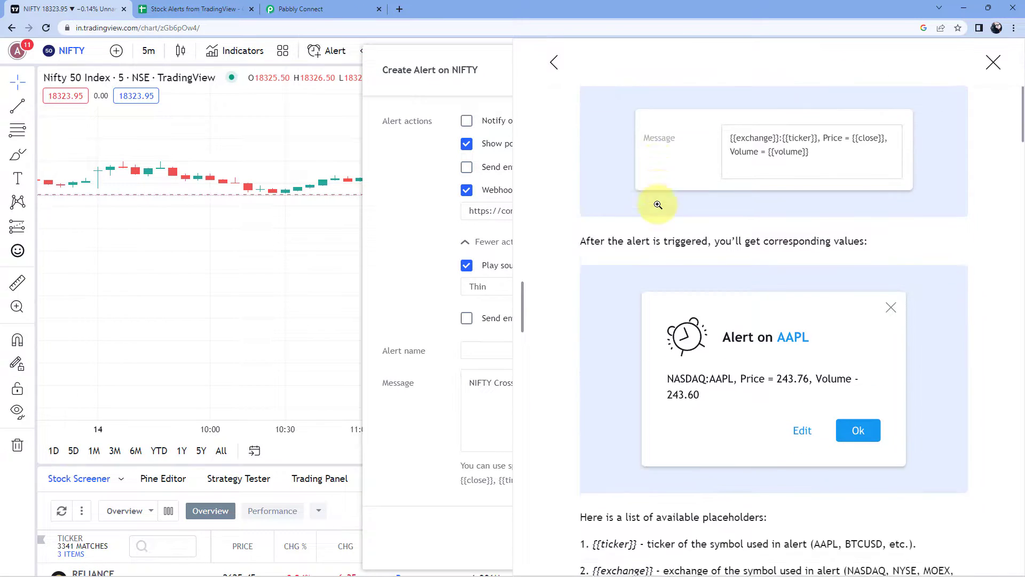
pyautogui.scroll(-7, 657, 205)
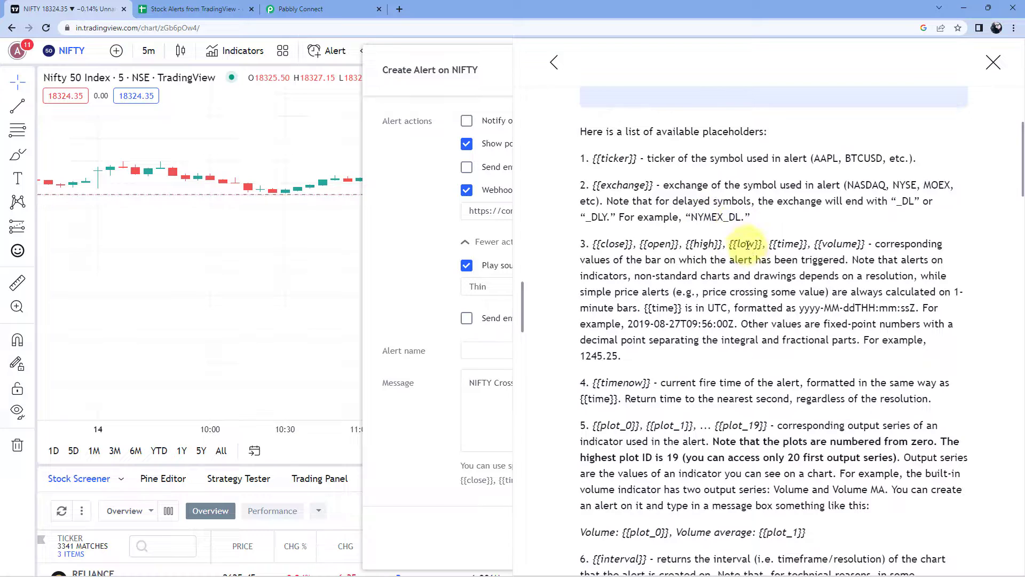
pyautogui.scroll(4, 823, 214)
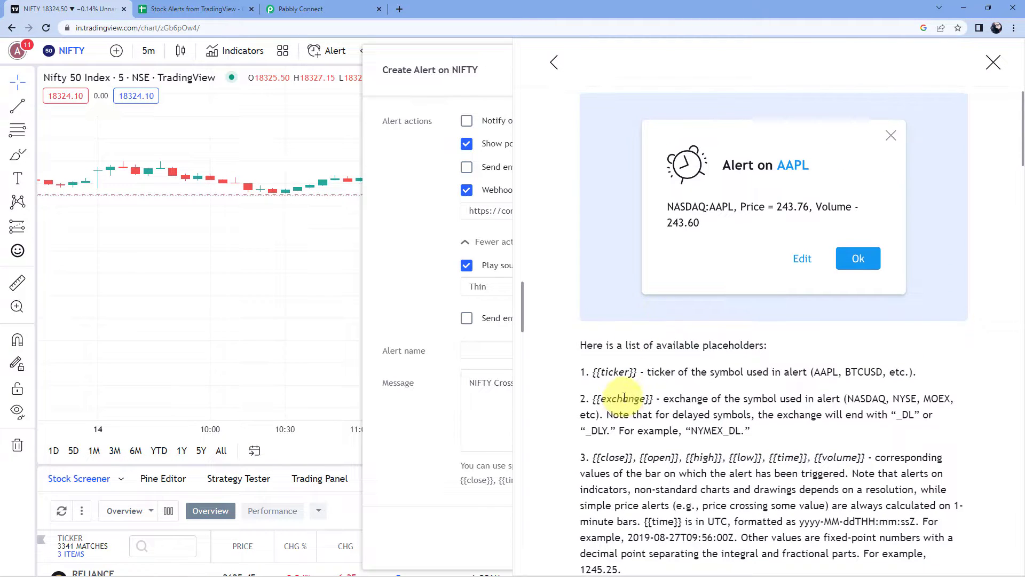
pyautogui.doubleClick(625, 397)
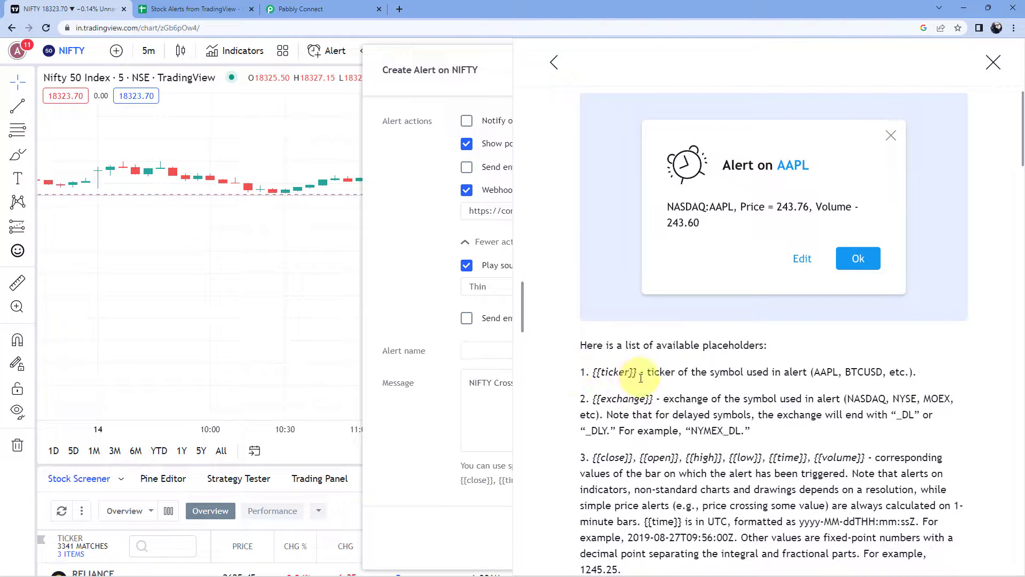
pyautogui.scroll(4, 759, 363)
pyautogui.scroll(3, 753, 345)
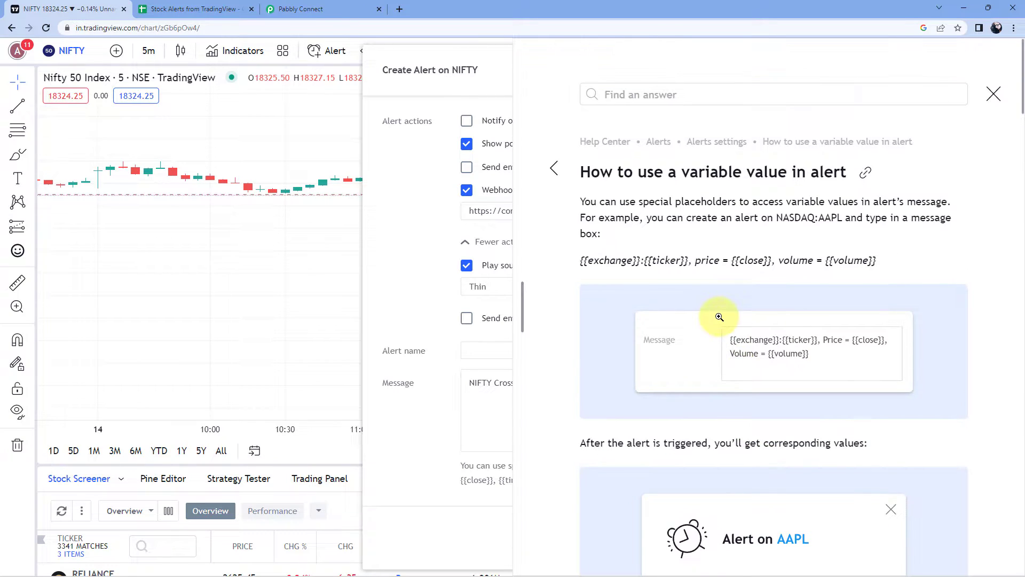
pyautogui.scroll(-4, 747, 214)
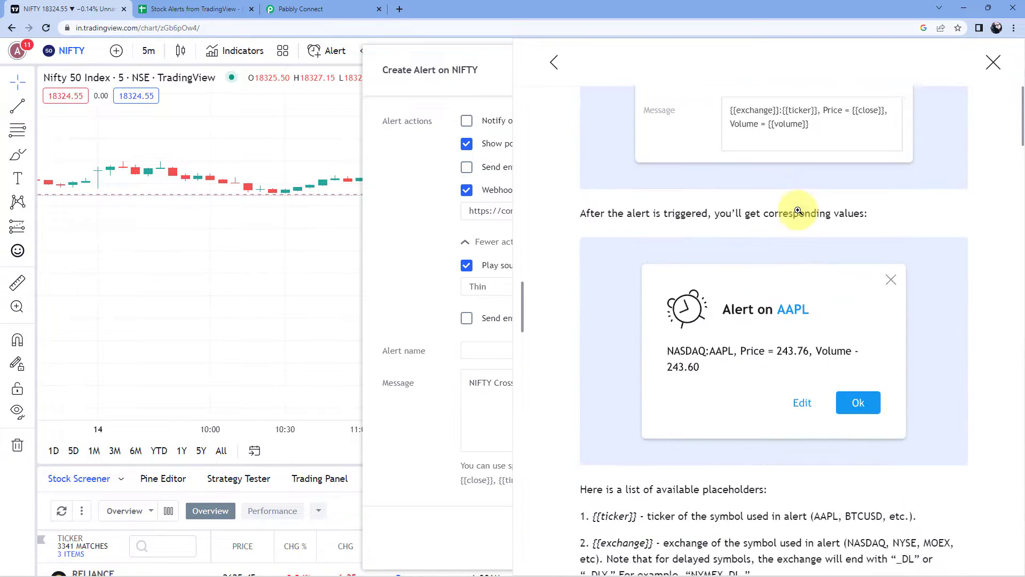
pyautogui.scroll(4, 868, 235)
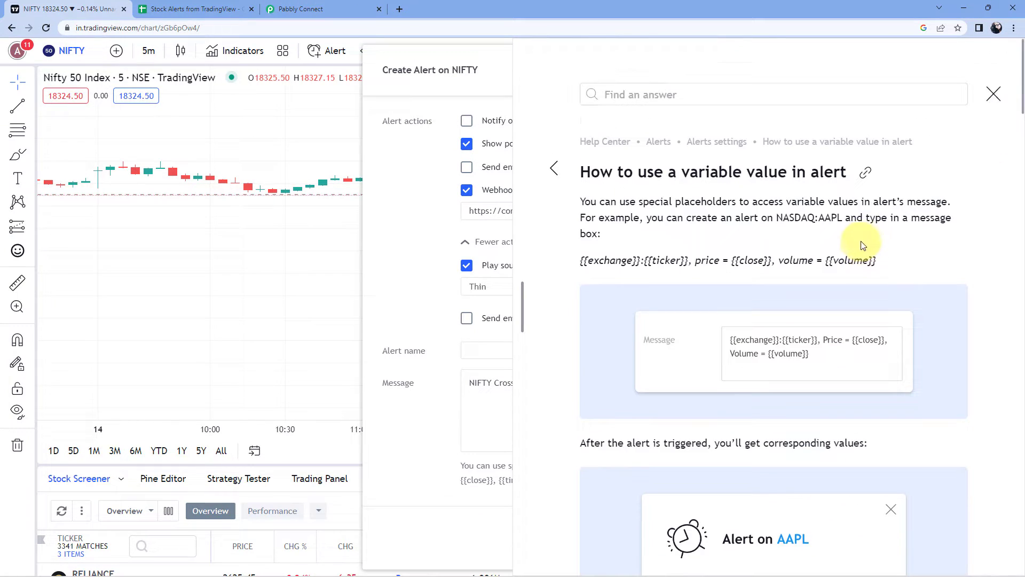
pyautogui.click(993, 95)
# Step: Append Volume, 'Price - {{close}}' and 'Time - {{time}}' to the alert message
pyautogui.click(588, 383)
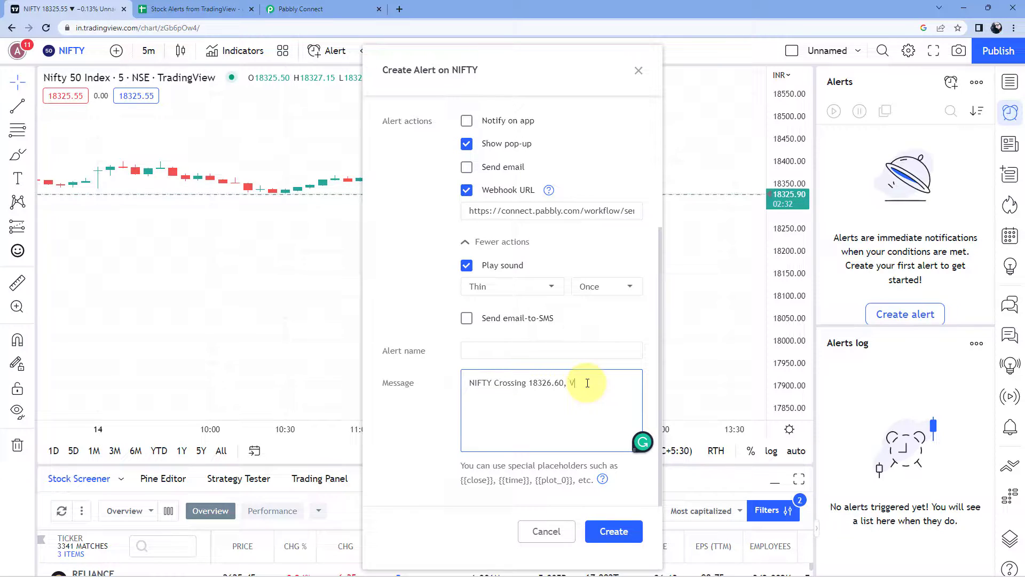
pyautogui.write('olume - {{volume}},')
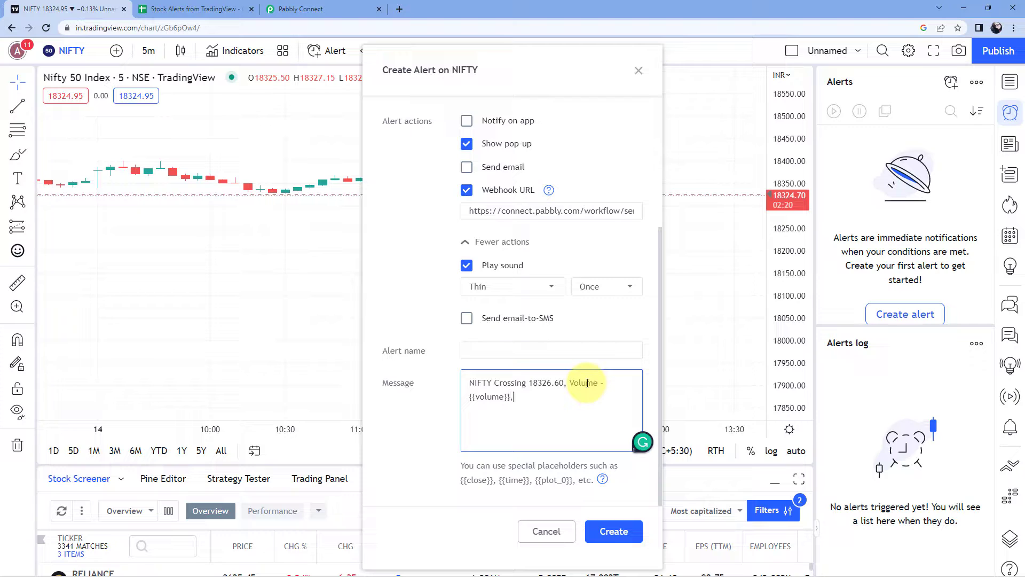
pyautogui.write('rice - {{clo')
pyautogui.write('se}}, ')
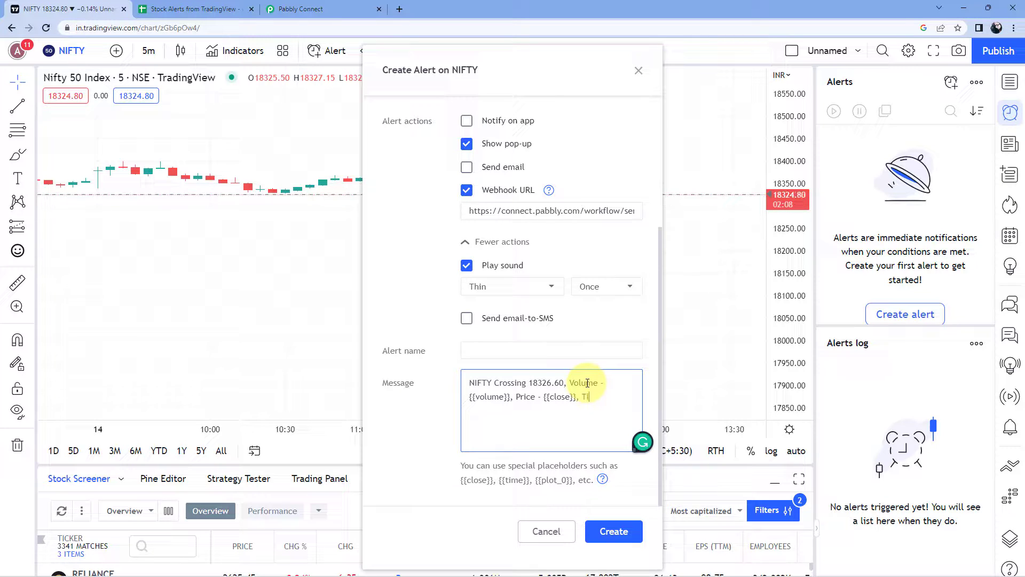
pyautogui.write('Time - {{time}')
# Step: Check the finished message's crossing price and placeholders, then create the alert
pyautogui.click(513, 410)
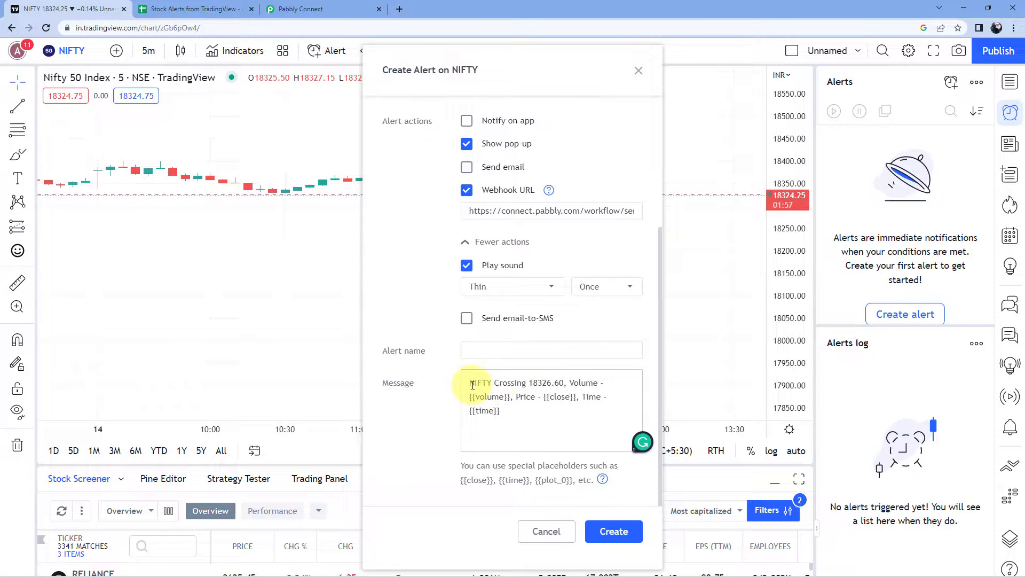
pyautogui.moveTo(472, 384); pyautogui.dragTo(492, 384)
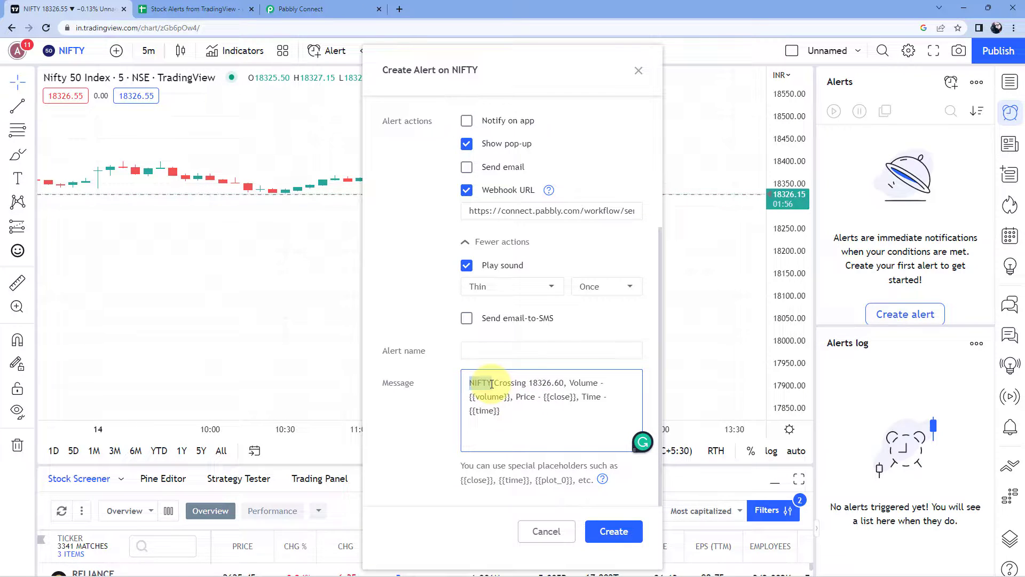
pyautogui.doubleClick(501, 383)
pyautogui.click(552, 382)
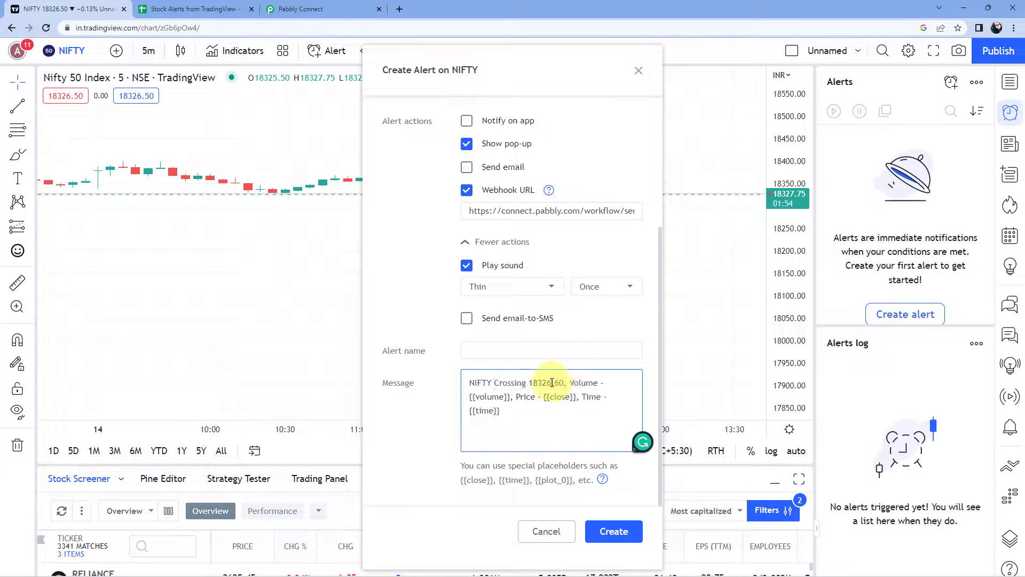
pyautogui.doubleClick(552, 383)
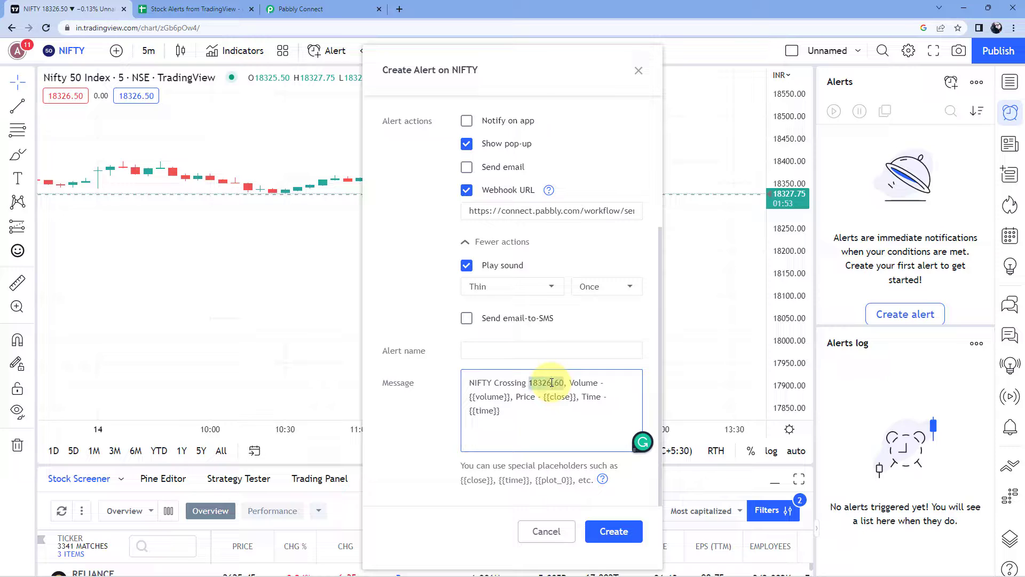
pyautogui.doubleClick(490, 397)
pyautogui.doubleClick(559, 397)
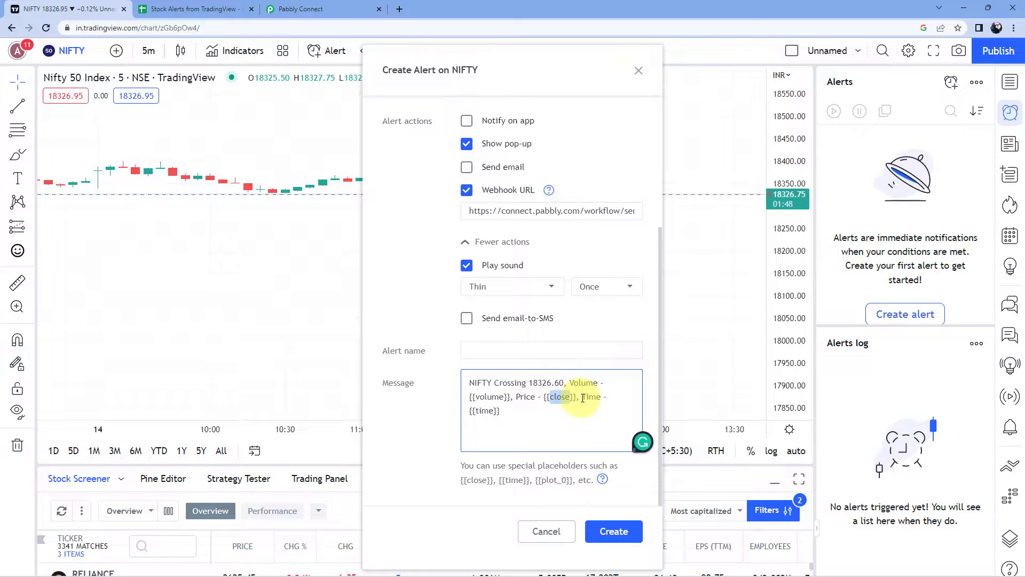
pyautogui.click(501, 410)
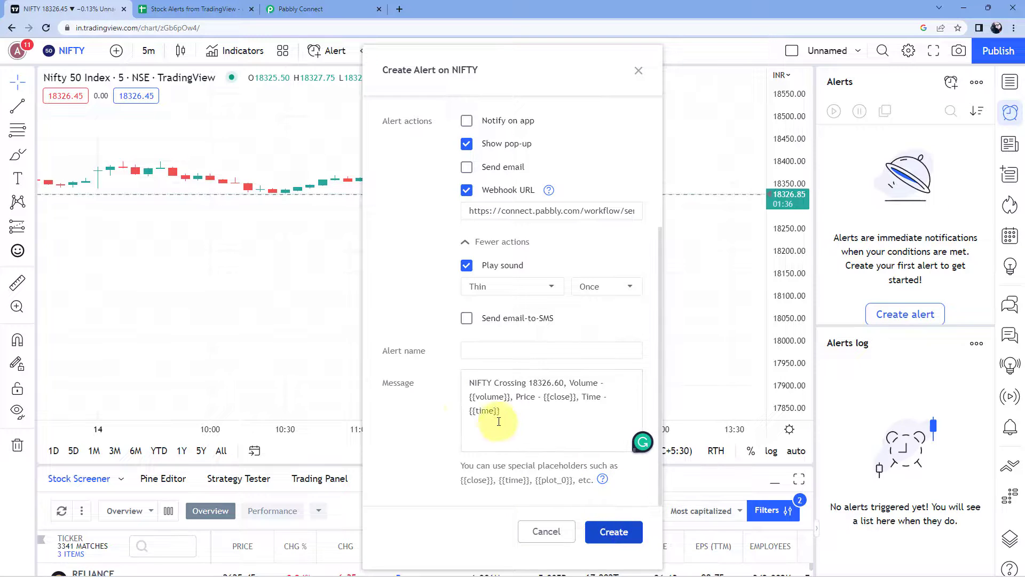
pyautogui.click(624, 532)
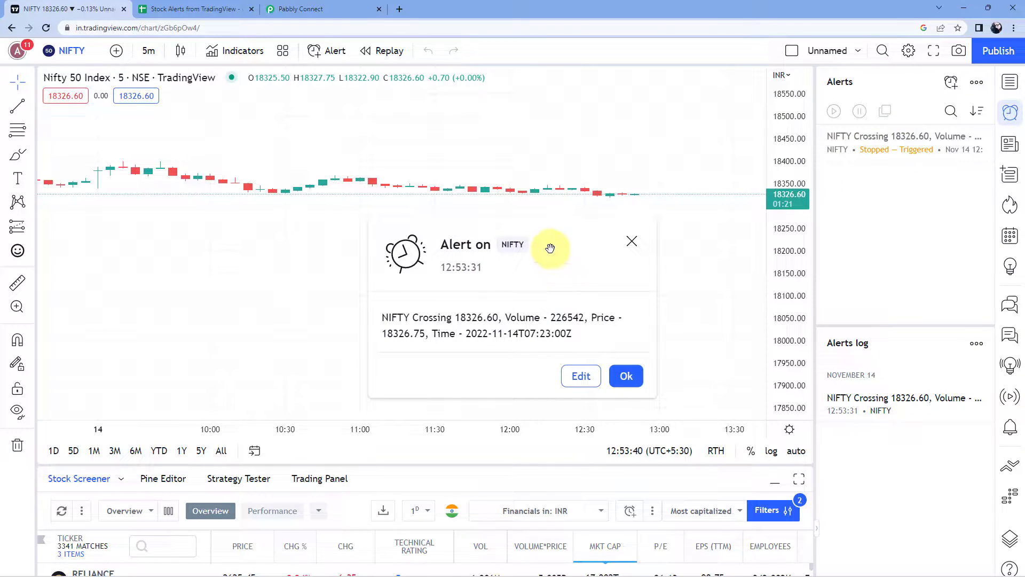
# Step: Move the fired alert pop-up aside to read volume 226542 and price 18326.75
pyautogui.moveTo(552, 248); pyautogui.dragTo(548, 225)
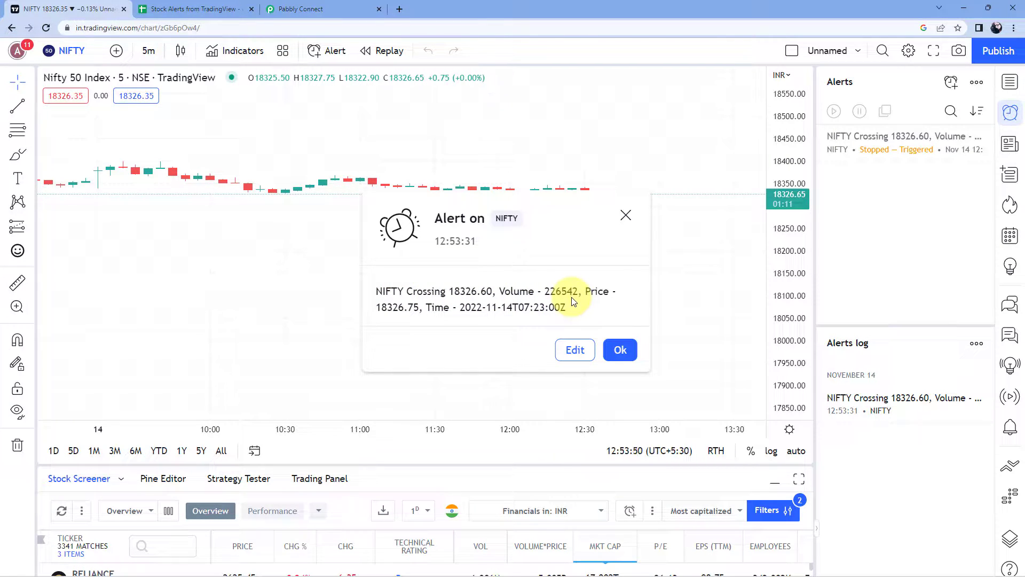
pyautogui.click(325, 7)
# Step: Enlarge Pabbly's Response Value box to show the full alert message and timestamp
pyautogui.click(502, 300)
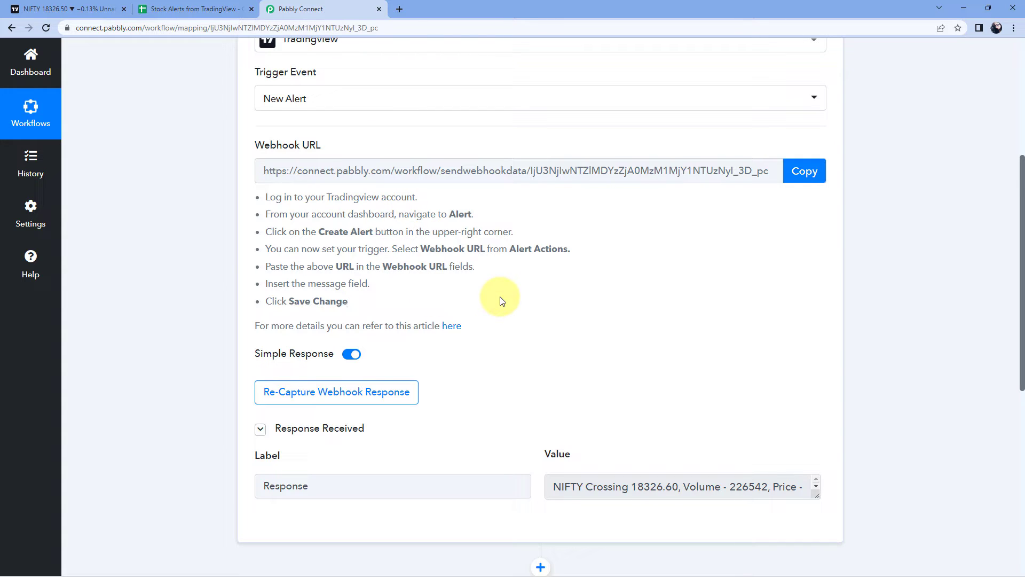
pyautogui.scroll(-3, 501, 302)
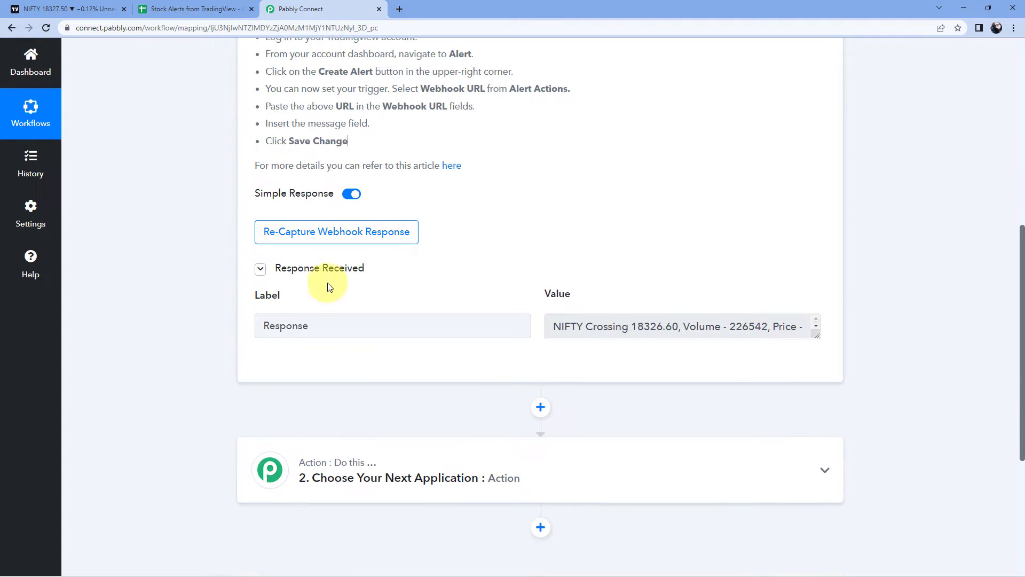
pyautogui.moveTo(816, 336); pyautogui.dragTo(816, 370)
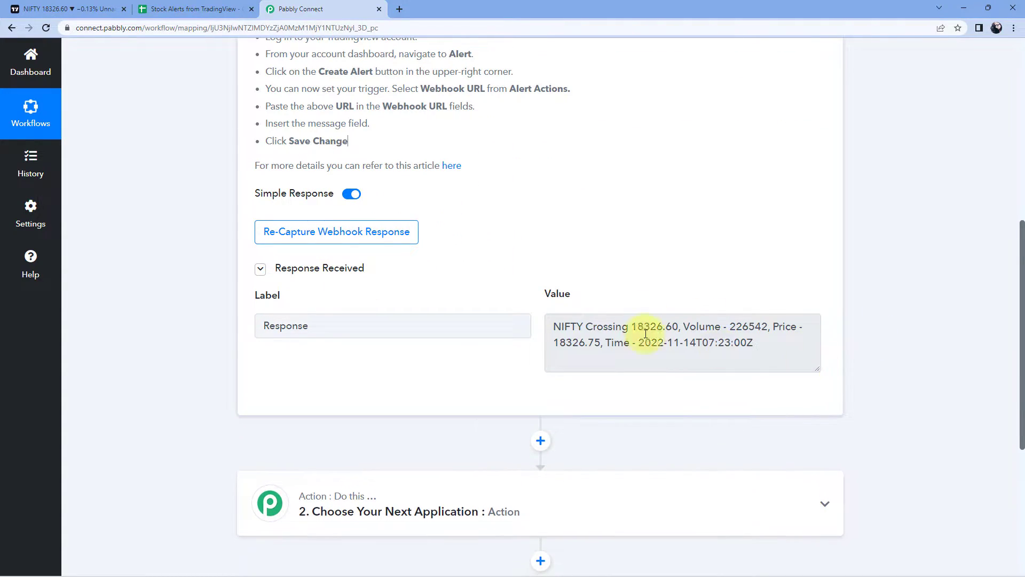
pyautogui.moveTo(552, 326); pyautogui.dragTo(769, 330)
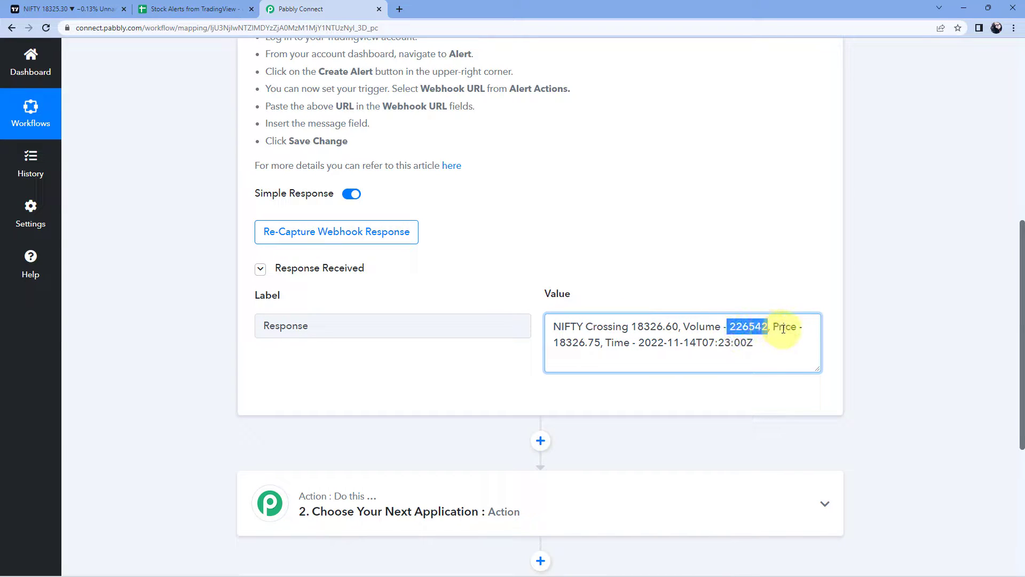
pyautogui.moveTo(556, 342); pyautogui.dragTo(755, 347)
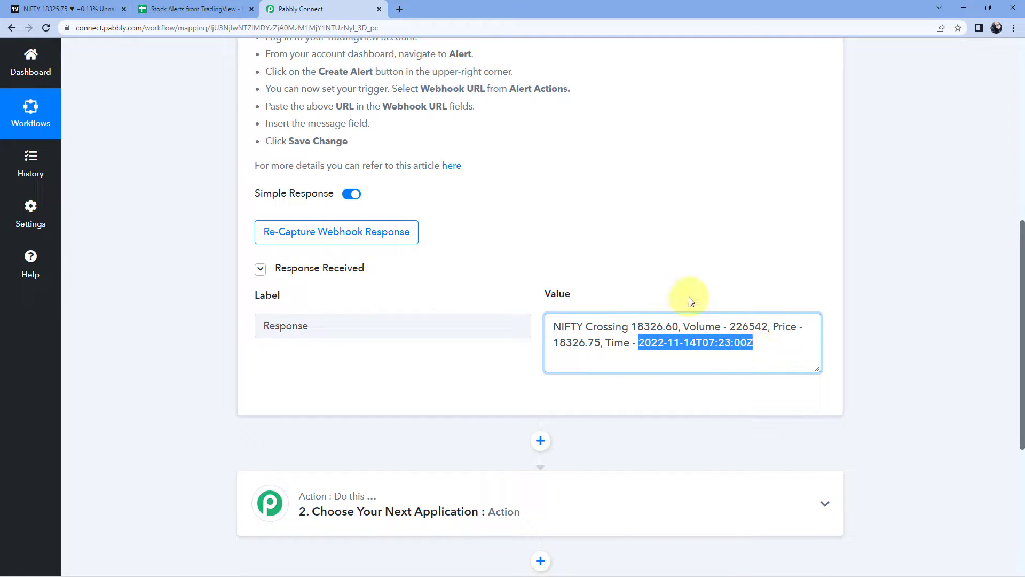
pyautogui.click(633, 327)
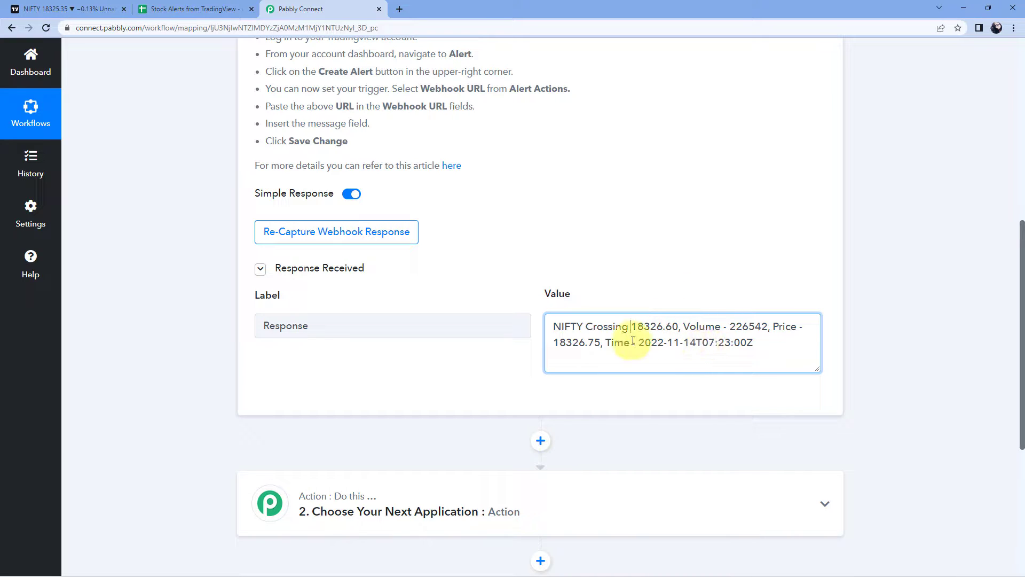
pyautogui.moveTo(641, 345); pyautogui.dragTo(746, 346)
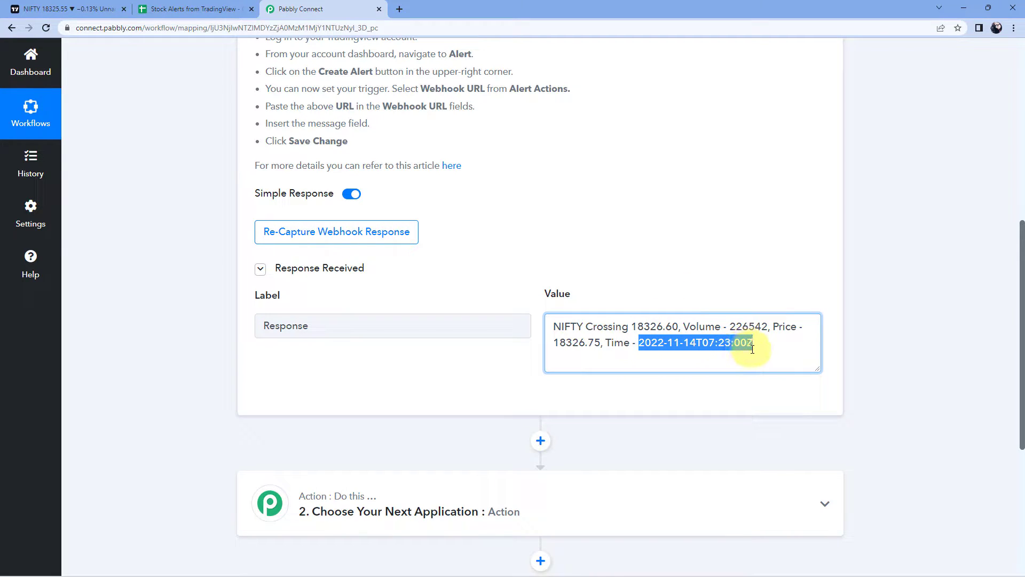
pyautogui.click(638, 289)
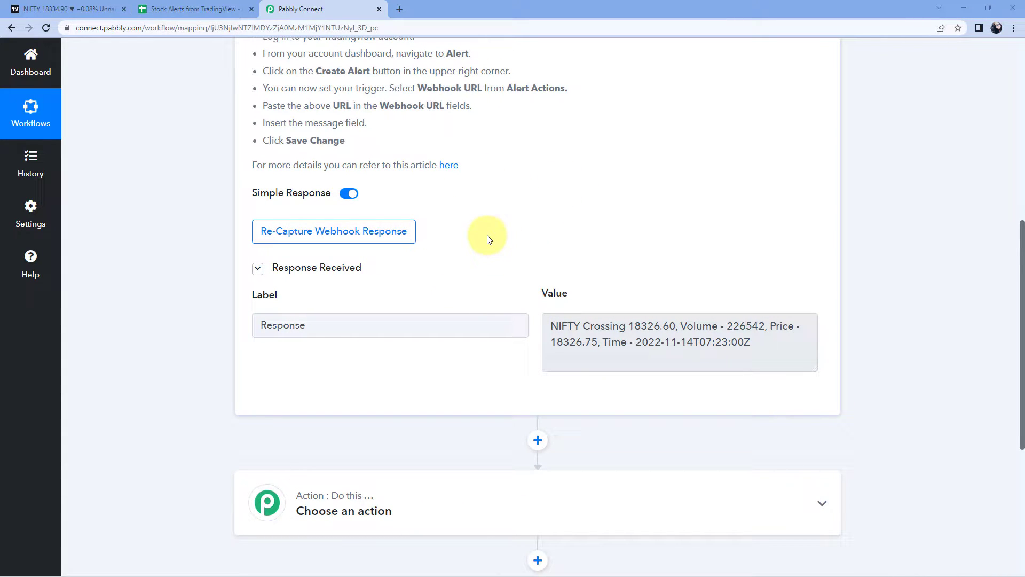
# Step: Inspect the response's NIFTY Crossing 18326.60 and volume parts, then go to the Stock Alerts sheet
pyautogui.scroll(-1, 500, 233)
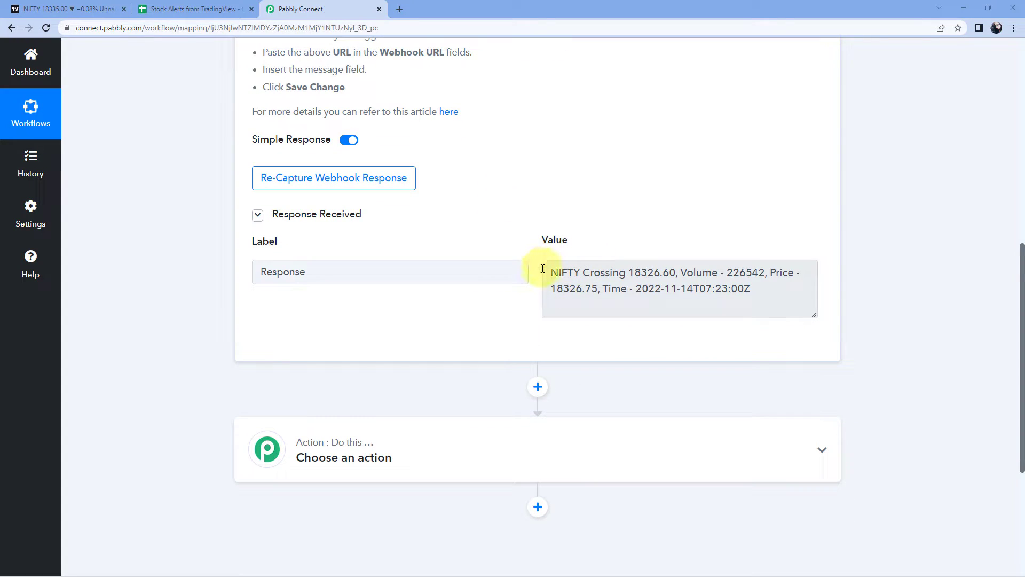
pyautogui.moveTo(547, 269); pyautogui.dragTo(682, 265)
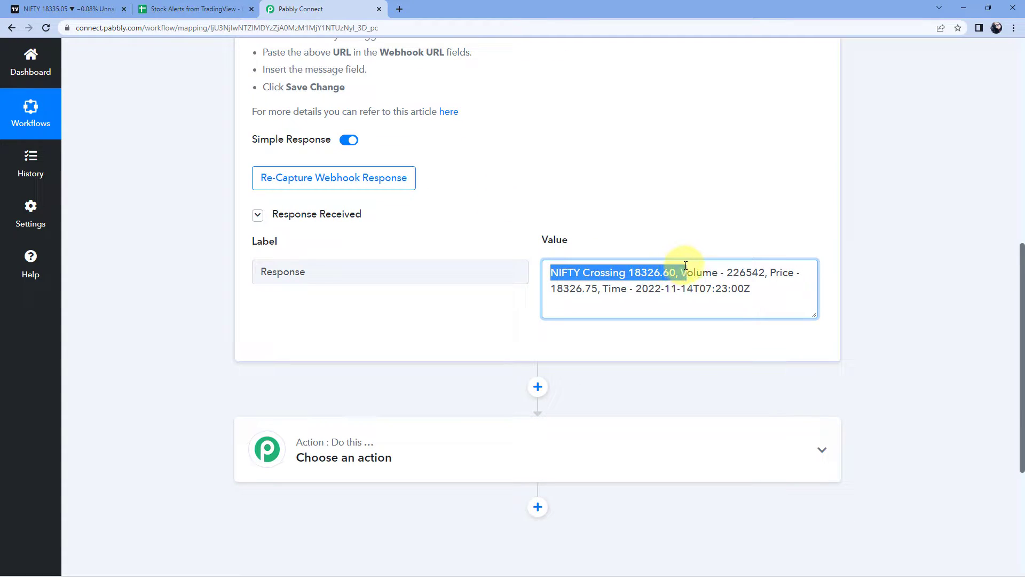
pyautogui.click(703, 273)
pyautogui.moveTo(682, 275); pyautogui.dragTo(752, 273)
pyautogui.click(740, 288)
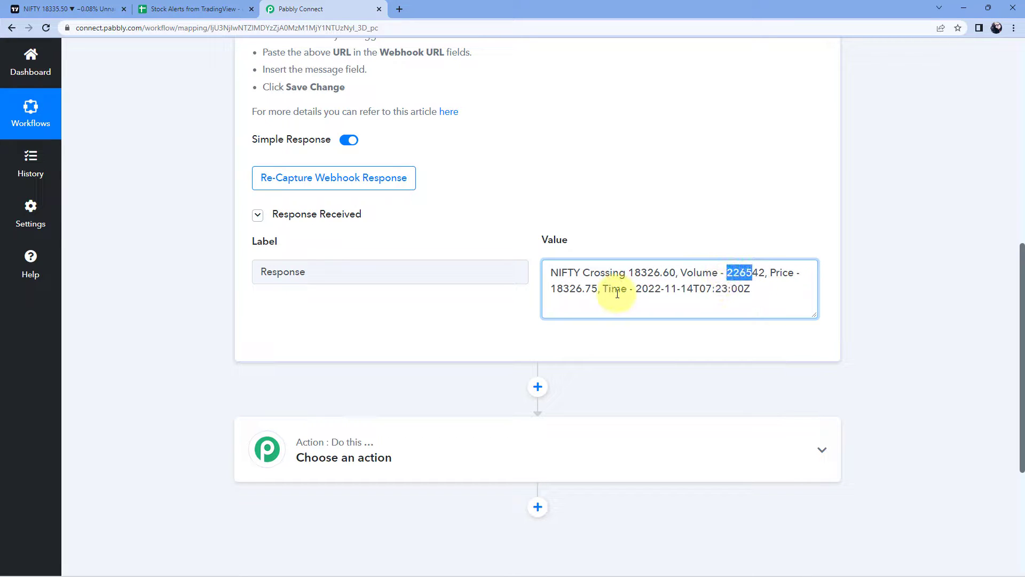
pyautogui.moveTo(550, 273); pyautogui.dragTo(671, 273)
pyautogui.click(160, 5)
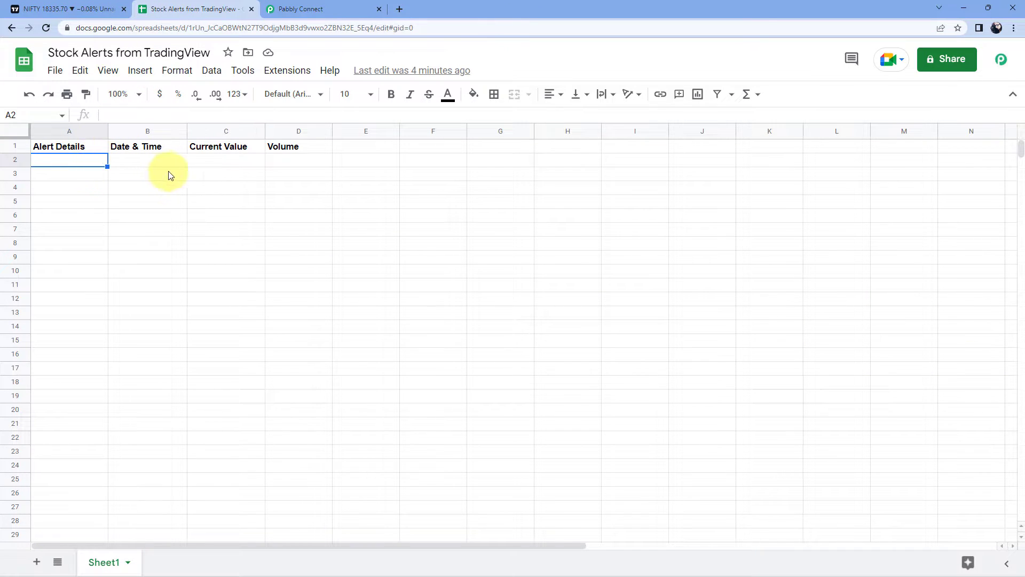
# Step: Check the captured response's crossing 18326.60, volume 226542 and timestamp against the sheet's column headers
pyautogui.click(331, 9)
pyautogui.click(520, 223)
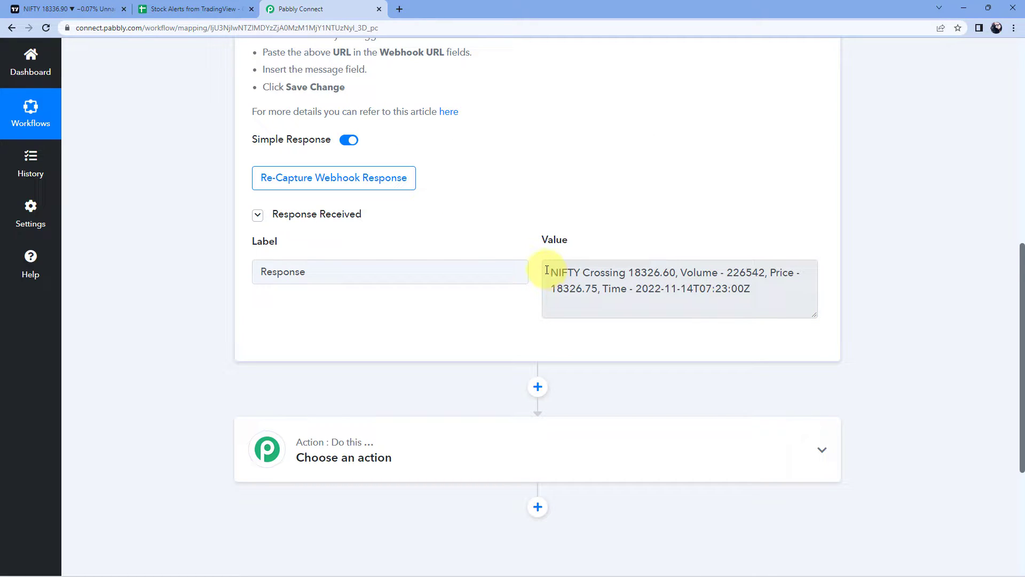
pyautogui.moveTo(551, 273); pyautogui.dragTo(674, 274)
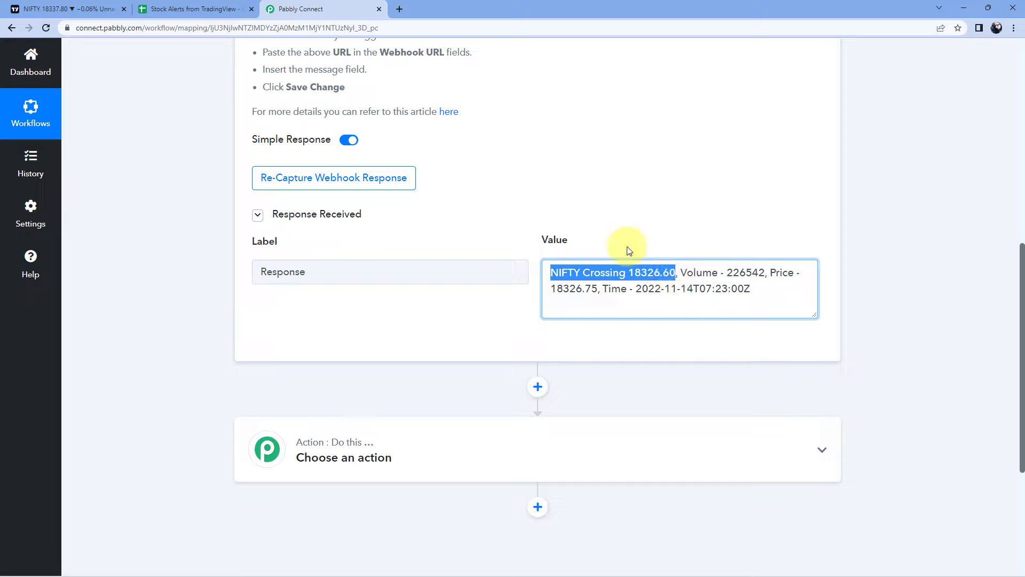
pyautogui.click(214, 9)
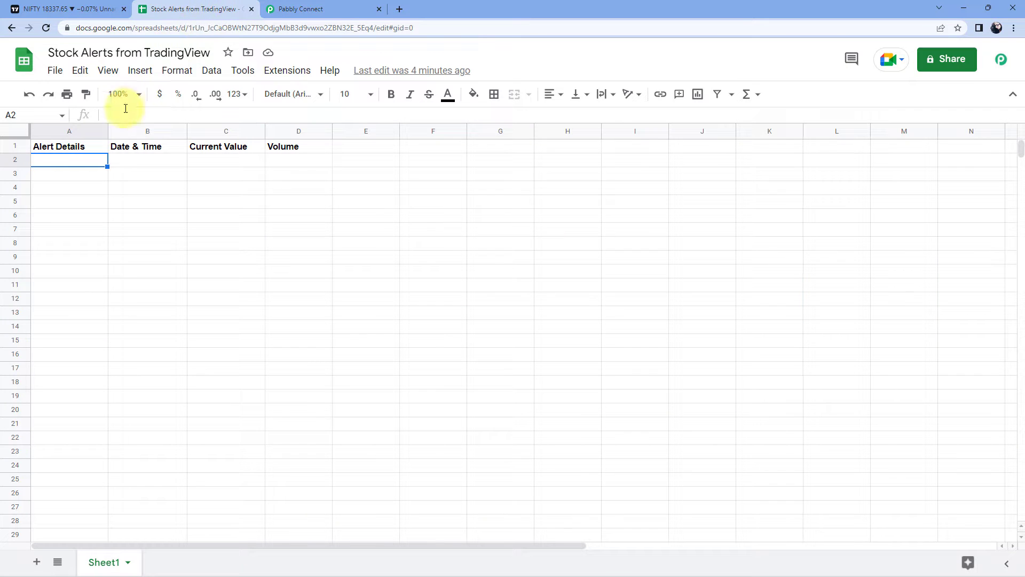
pyautogui.click(330, 5)
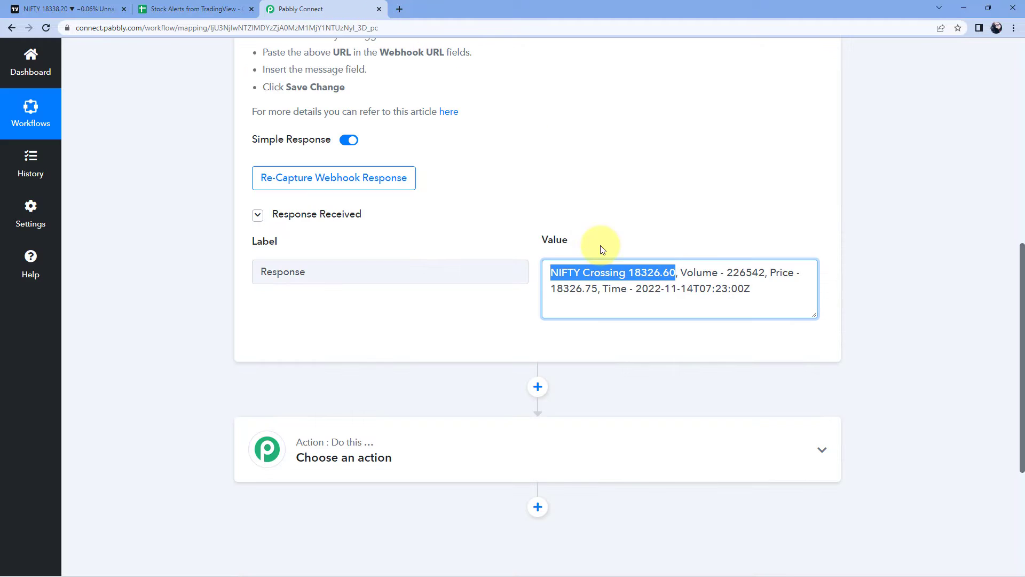
pyautogui.click(570, 271)
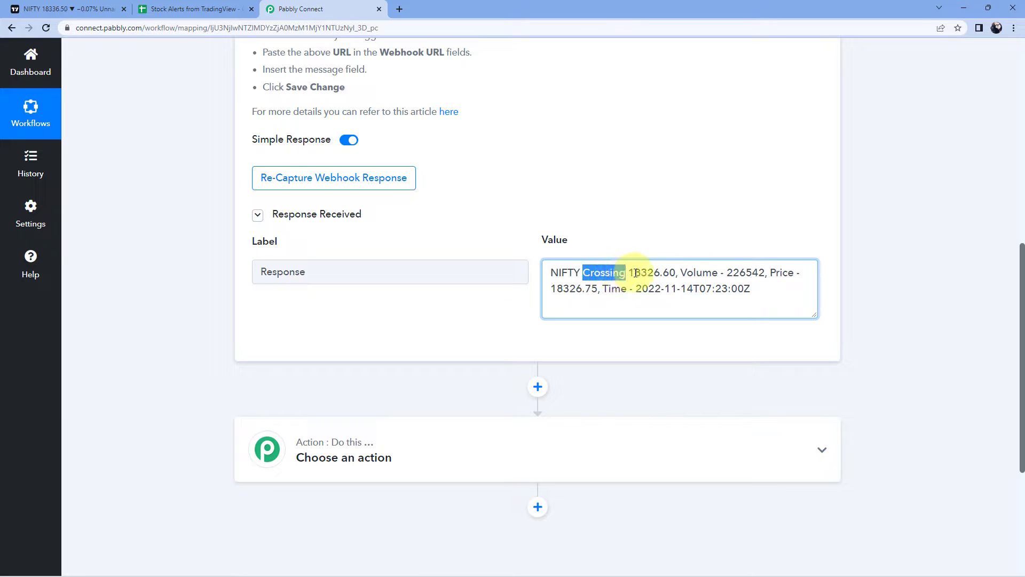
pyautogui.moveTo(635, 273); pyautogui.dragTo(658, 271)
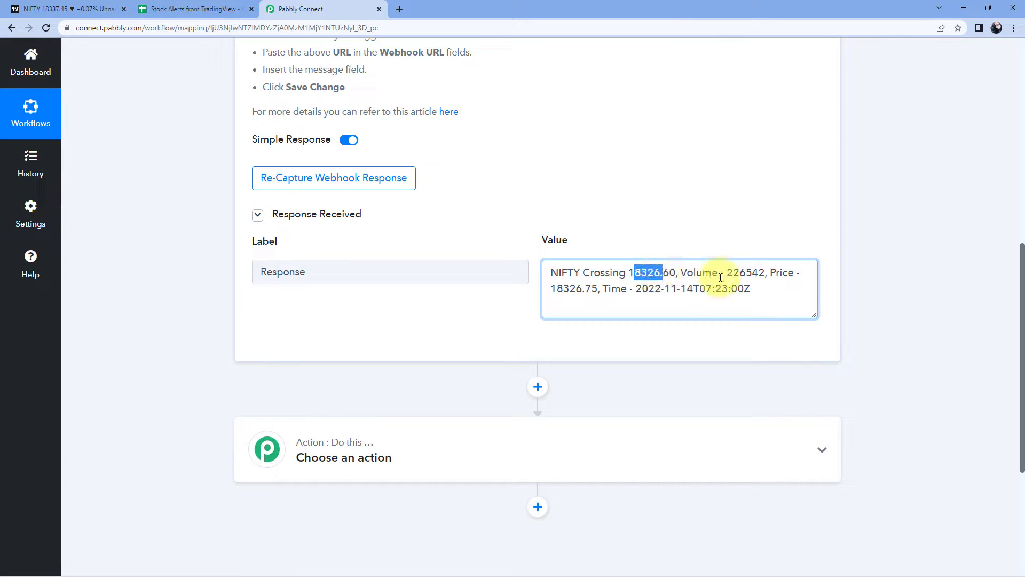
pyautogui.moveTo(728, 274); pyautogui.dragTo(759, 273)
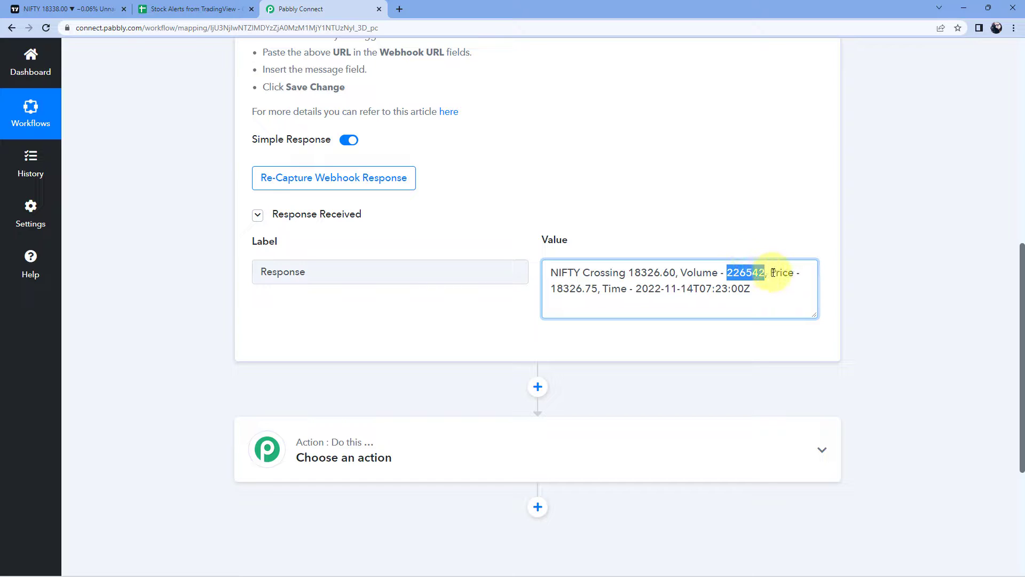
pyautogui.moveTo(552, 288); pyautogui.dragTo(751, 288)
pyautogui.click(667, 222)
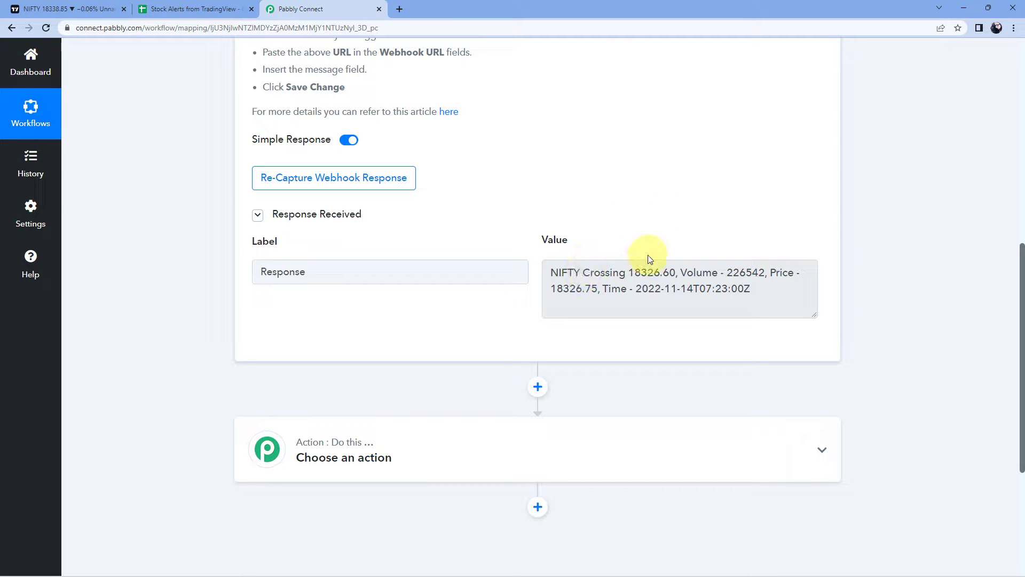
pyautogui.scroll(-5, 502, 209)
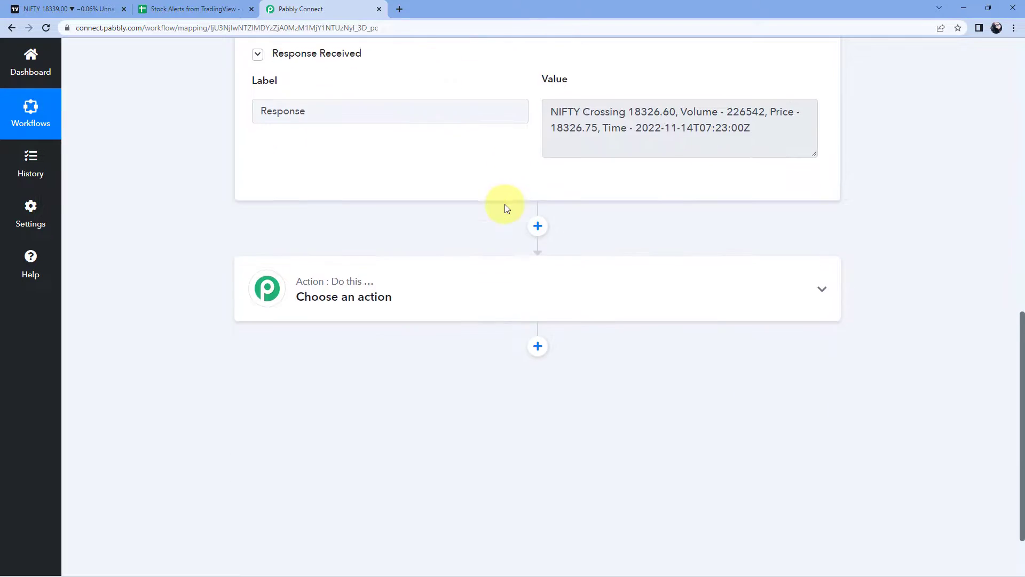
# Step: Pick Text Formatter by Pabbly as the app for the next action
pyautogui.click(487, 229)
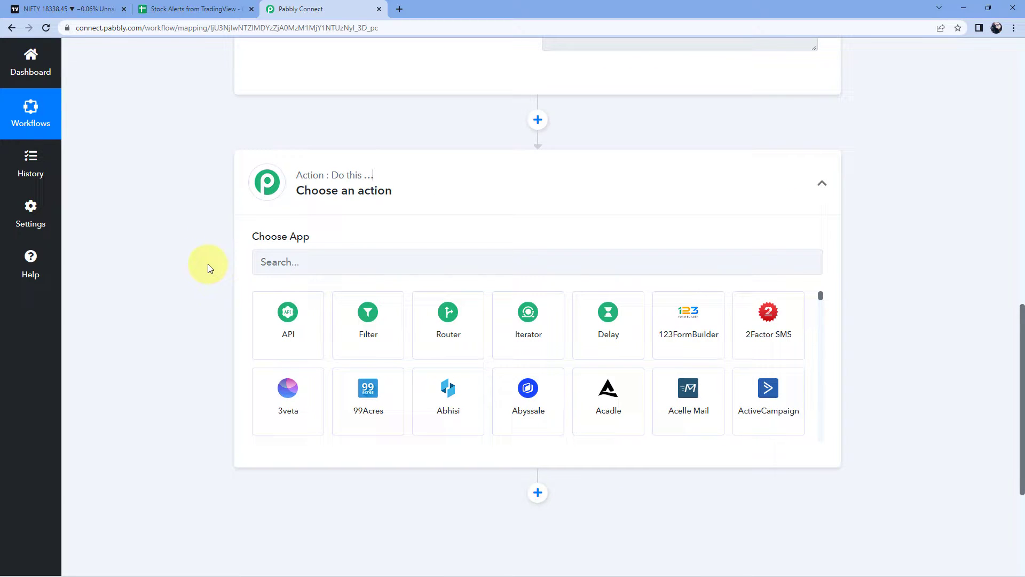
pyautogui.click(270, 257)
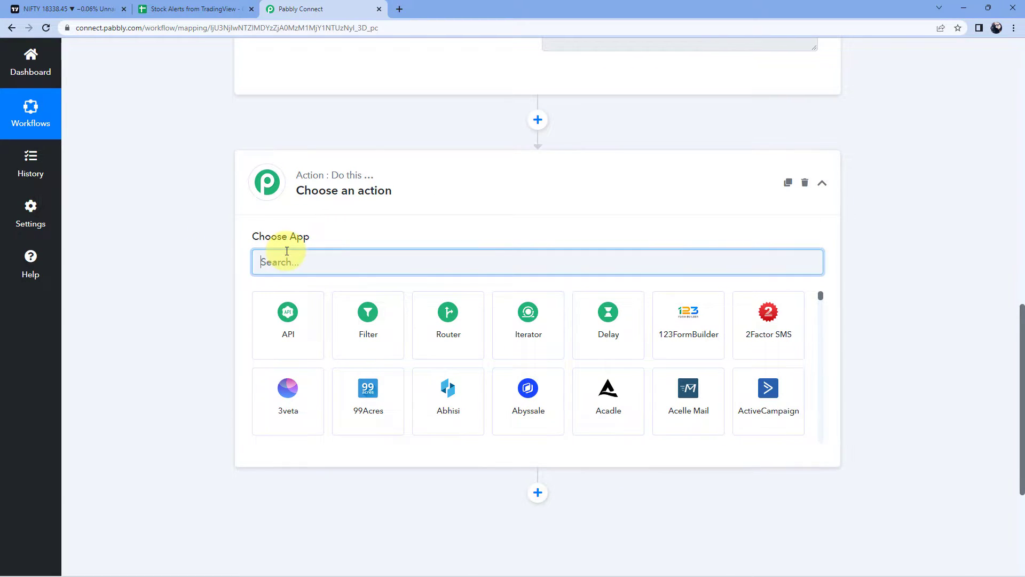
pyautogui.write('Text Form')
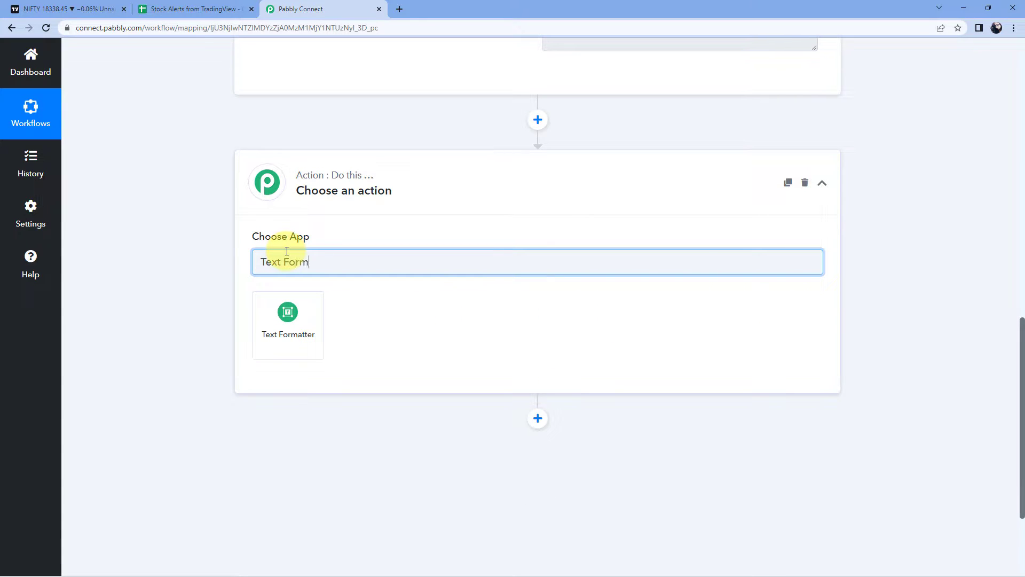
pyautogui.click(316, 336)
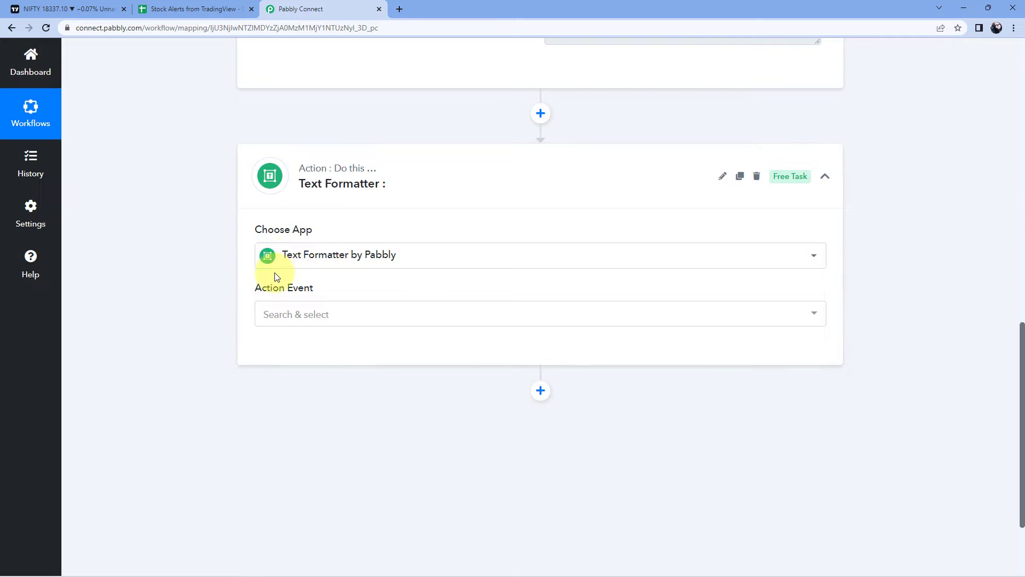
# Step: Choose the Text Parser action event and connect the step
pyautogui.click(340, 317)
pyautogui.scroll(-2, 224, 323)
pyautogui.scroll(-2, 271, 254)
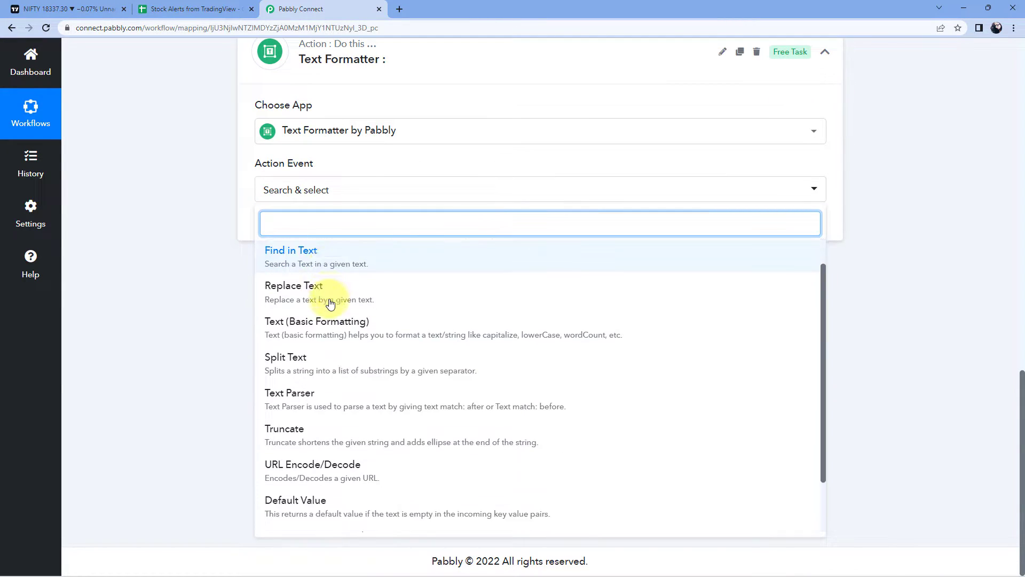
pyautogui.click(334, 383)
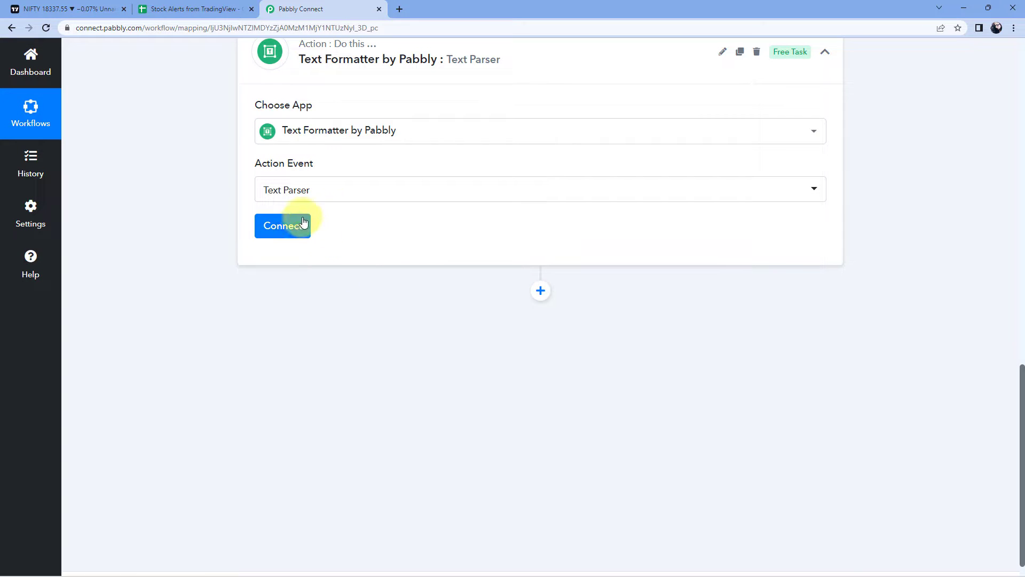
pyautogui.click(299, 223)
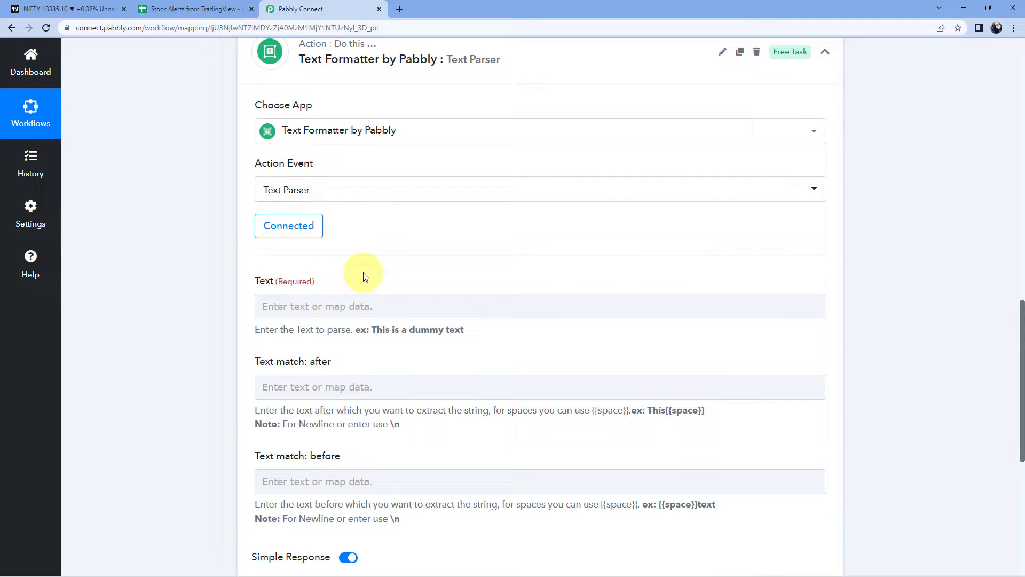
pyautogui.scroll(5, 467, 257)
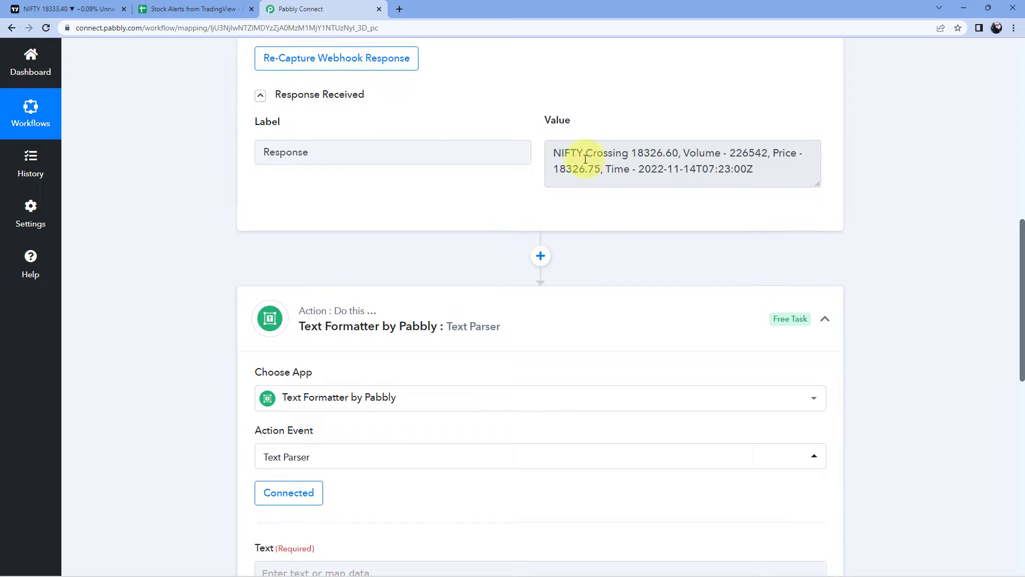
# Step: Map '1. Tradingview: New Alert' Response into the Text Parser's Text field
pyautogui.moveTo(554, 153); pyautogui.dragTo(770, 173)
pyautogui.click(769, 173)
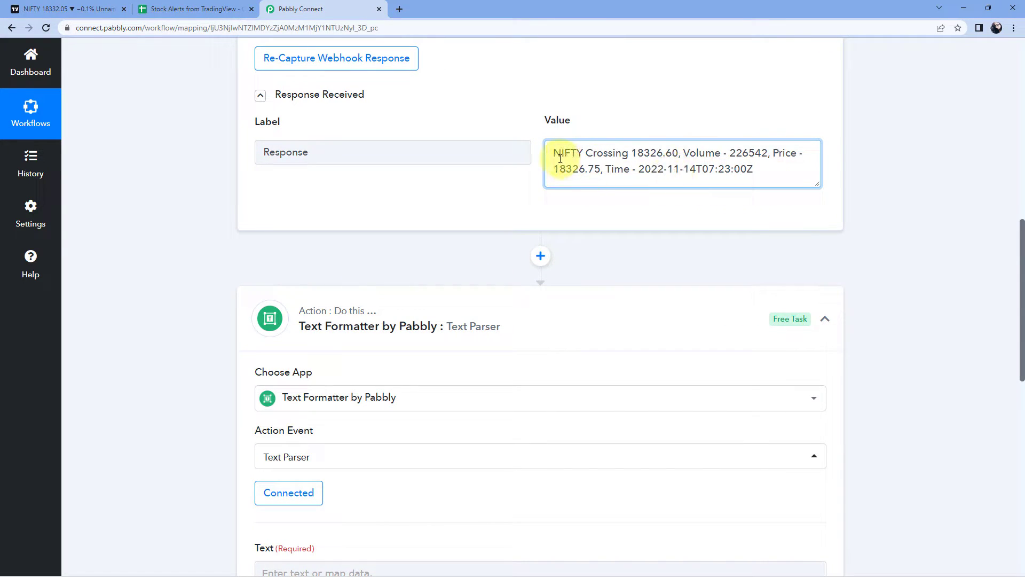
pyautogui.moveTo(553, 153); pyautogui.dragTo(765, 172)
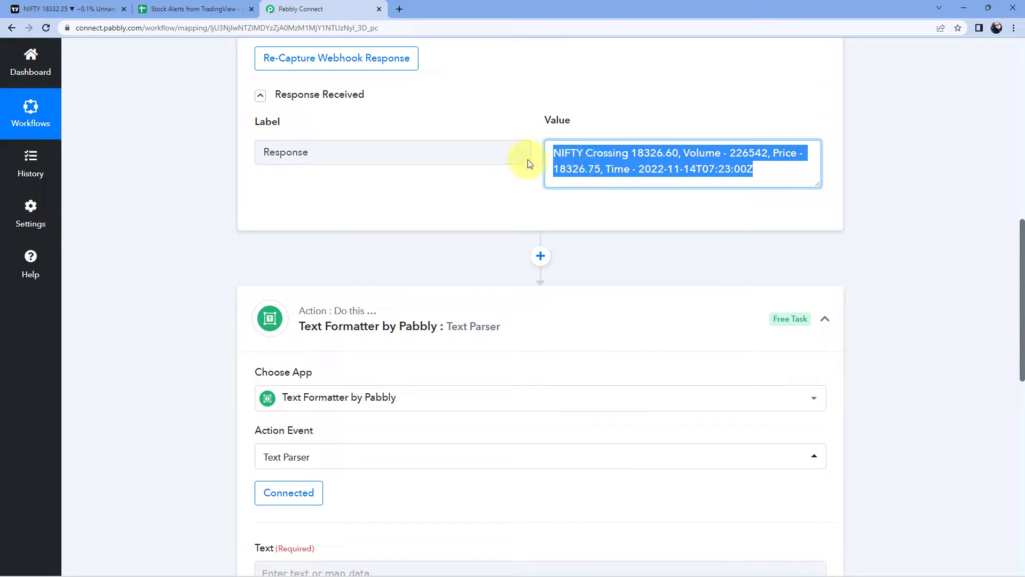
pyautogui.scroll(-7, 225, 233)
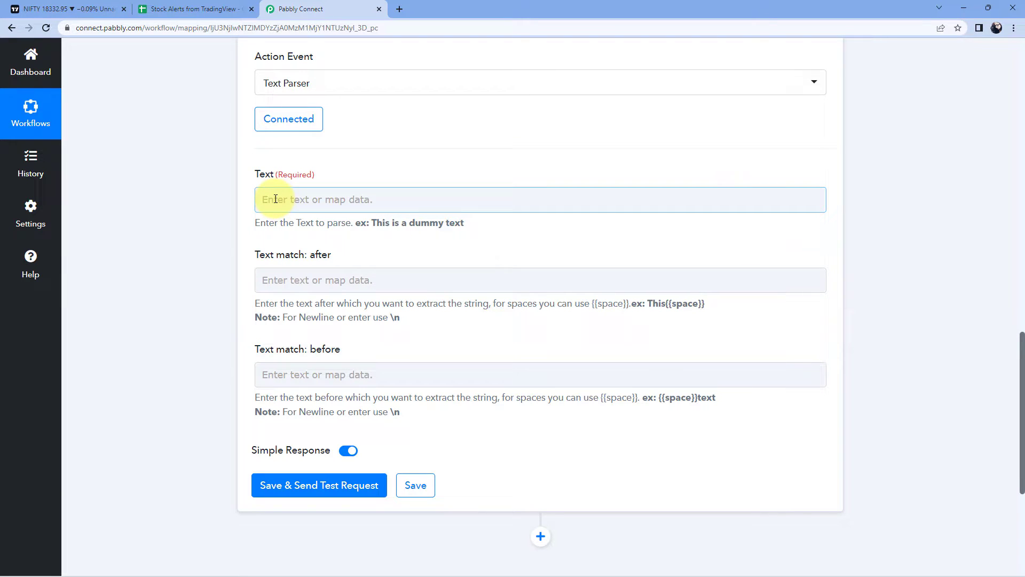
pyautogui.click(276, 199)
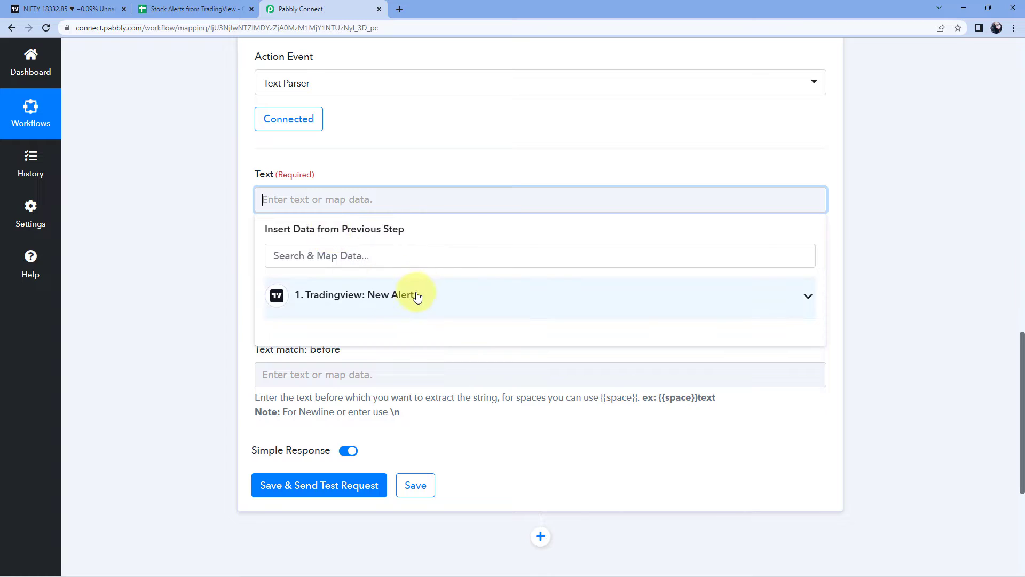
pyautogui.click(407, 294)
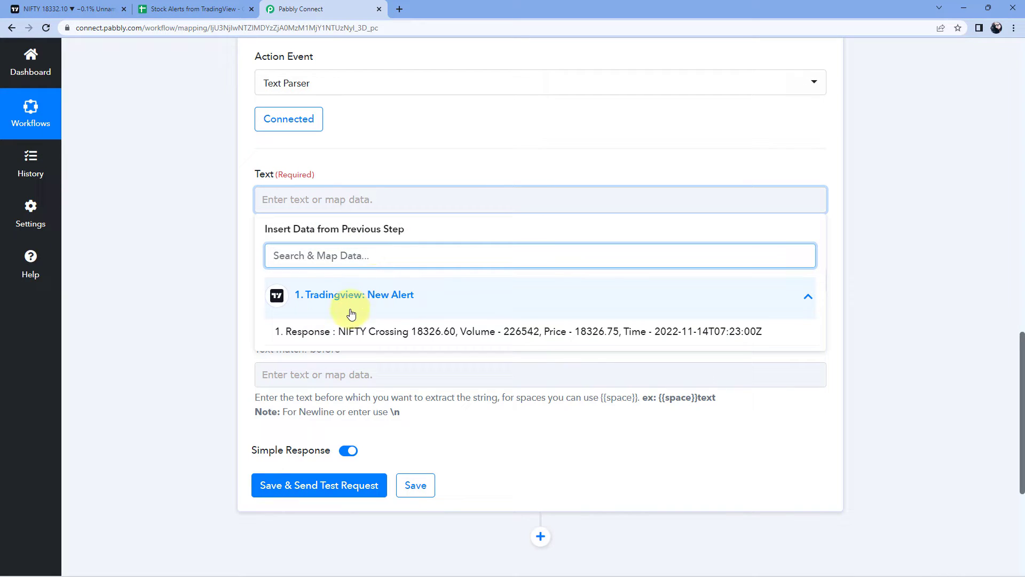
pyautogui.click(413, 332)
pyautogui.click(197, 253)
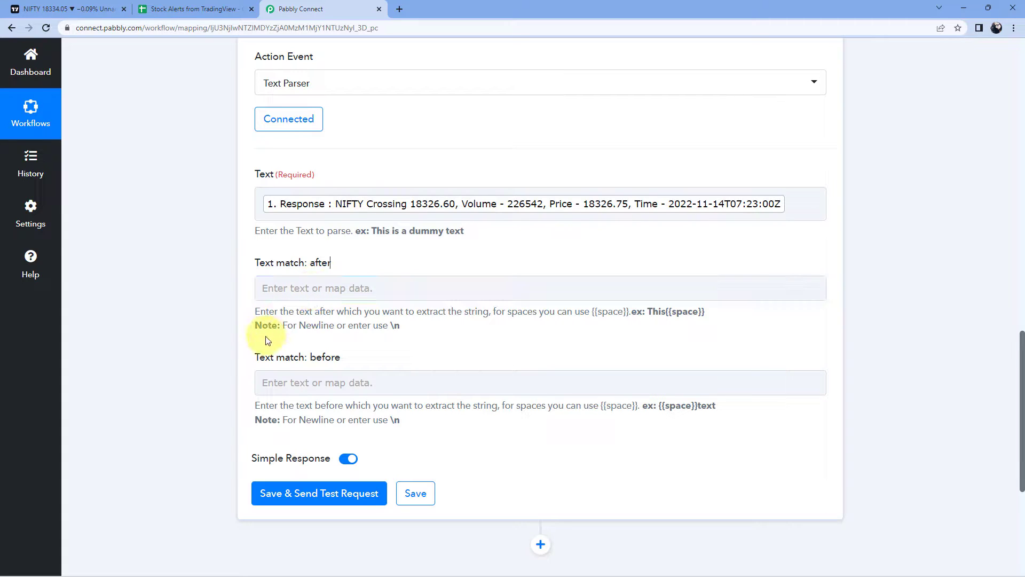
pyautogui.scroll(-1, 261, 354)
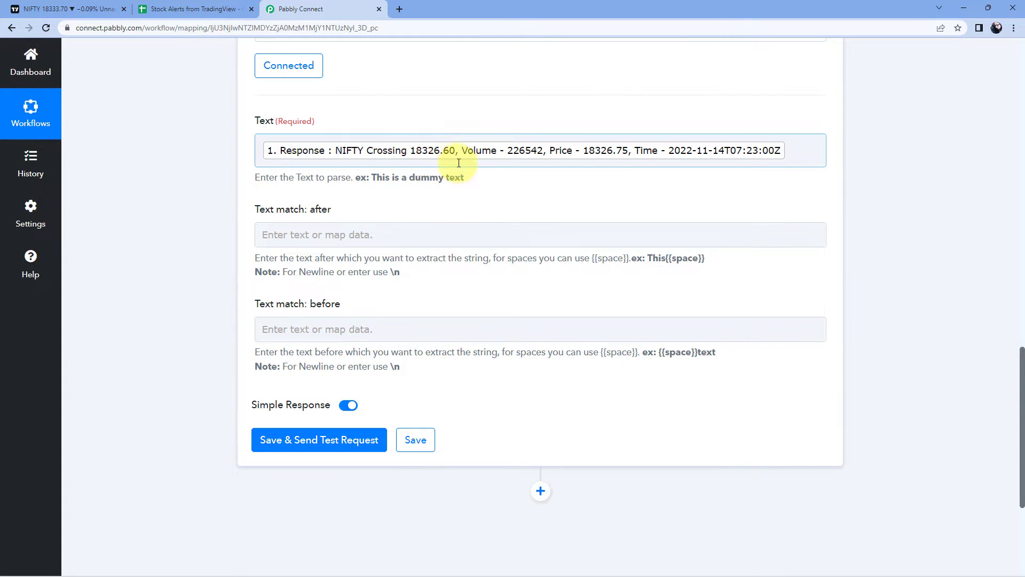
pyautogui.scroll(1, 458, 217)
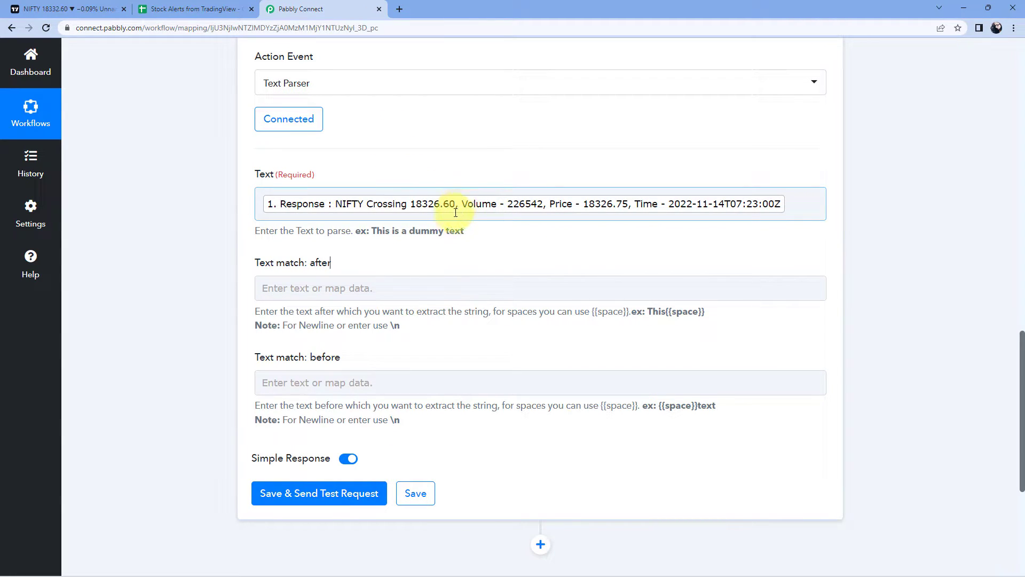
pyautogui.scroll(6, 499, 191)
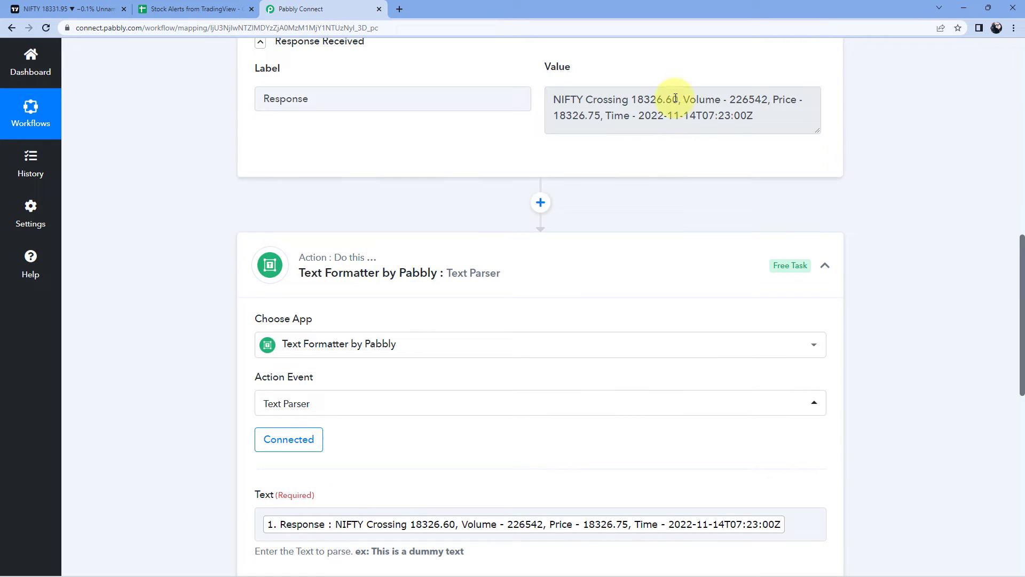
# Step: Paste ', Volume' into the parser's Text match: before field
pyautogui.moveTo(677, 99); pyautogui.dragTo(718, 101)
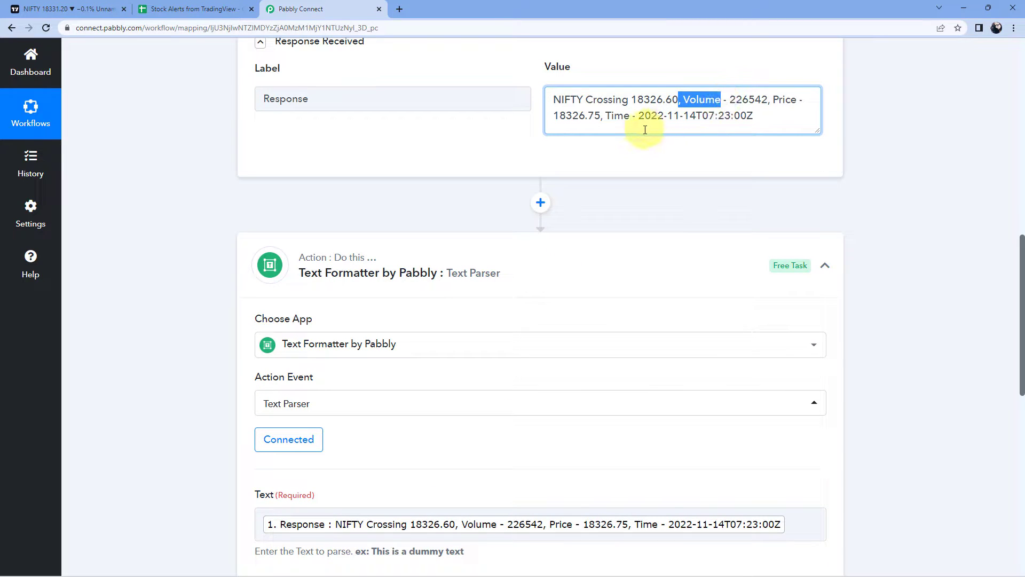
pyautogui.click(492, 155)
pyautogui.scroll(-6, 492, 155)
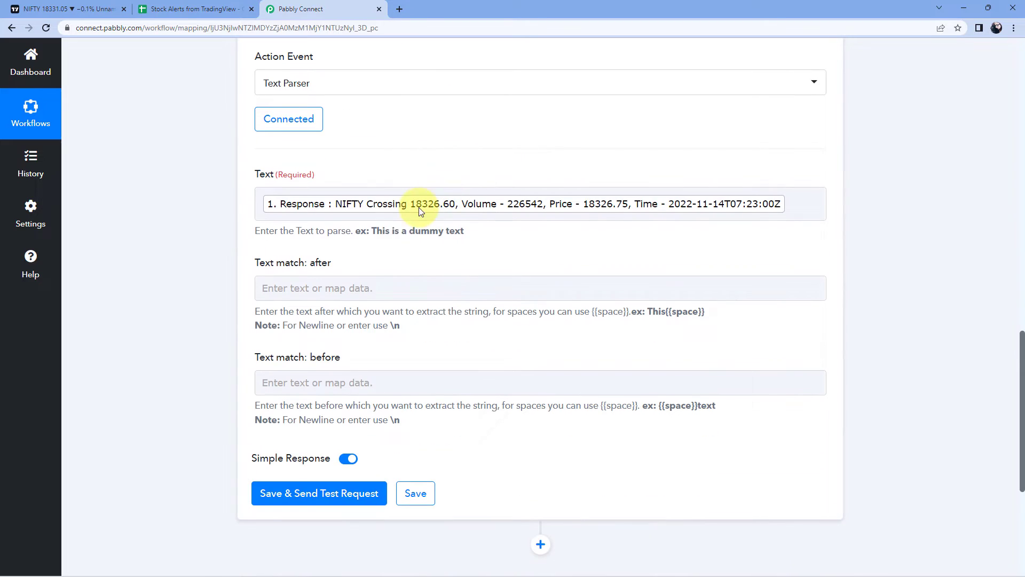
pyautogui.click(339, 382)
pyautogui.write(', Volume')
pyautogui.click(210, 336)
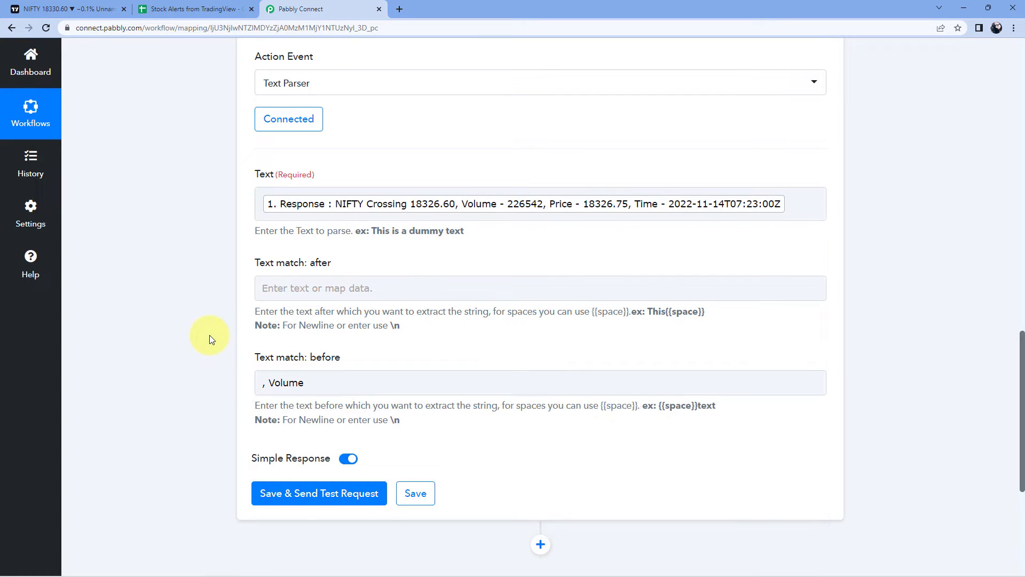
pyautogui.scroll(-2, 300, 418)
# Step: Save and test the step, getting Result 'NIFTY Crossing 18326.60'
pyautogui.click(337, 387)
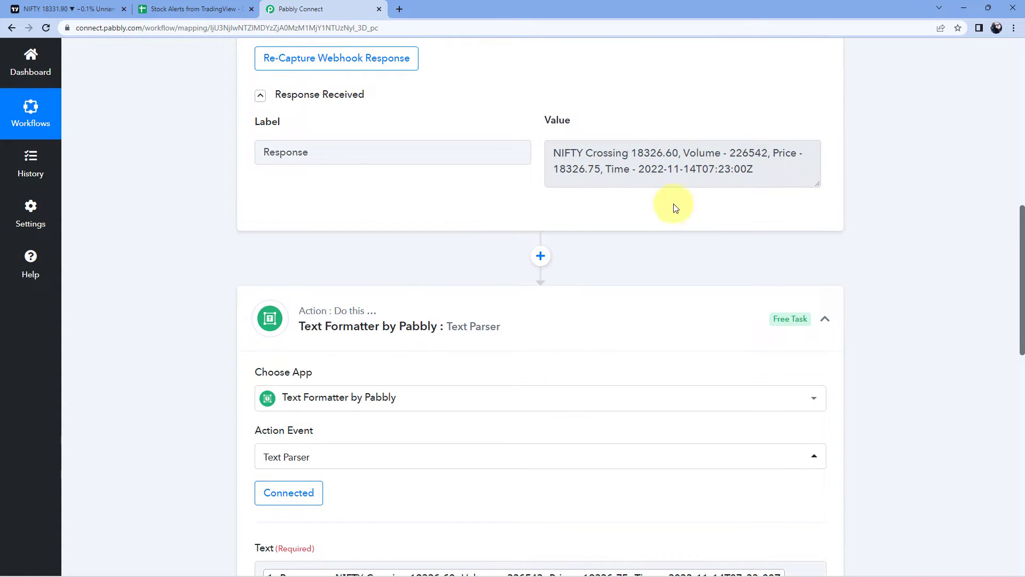
pyautogui.scroll(-3, 540, 320)
pyautogui.scroll(-3, 430, 355)
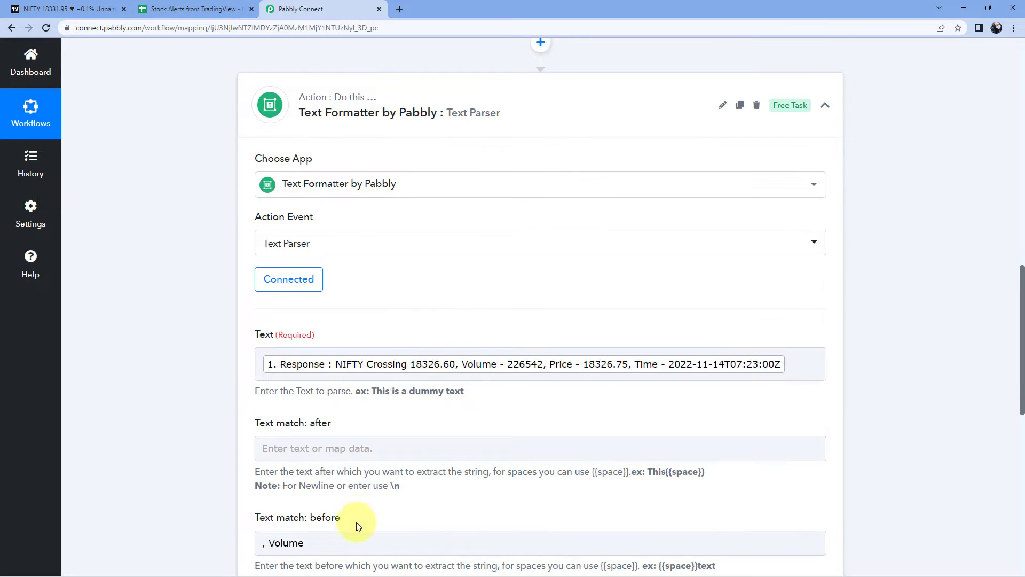
pyautogui.scroll(6, 705, 153)
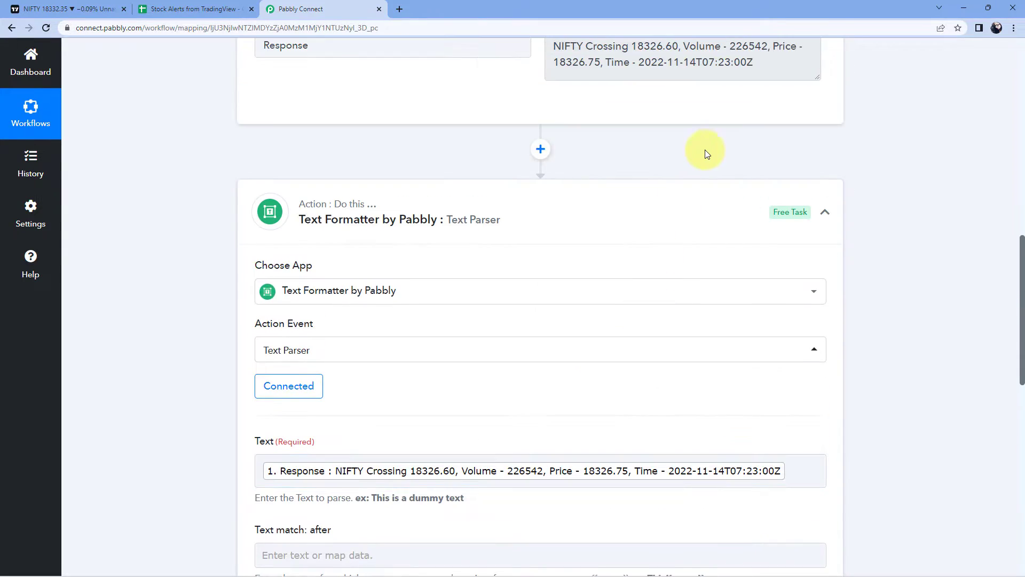
pyautogui.moveTo(679, 155); pyautogui.dragTo(717, 155)
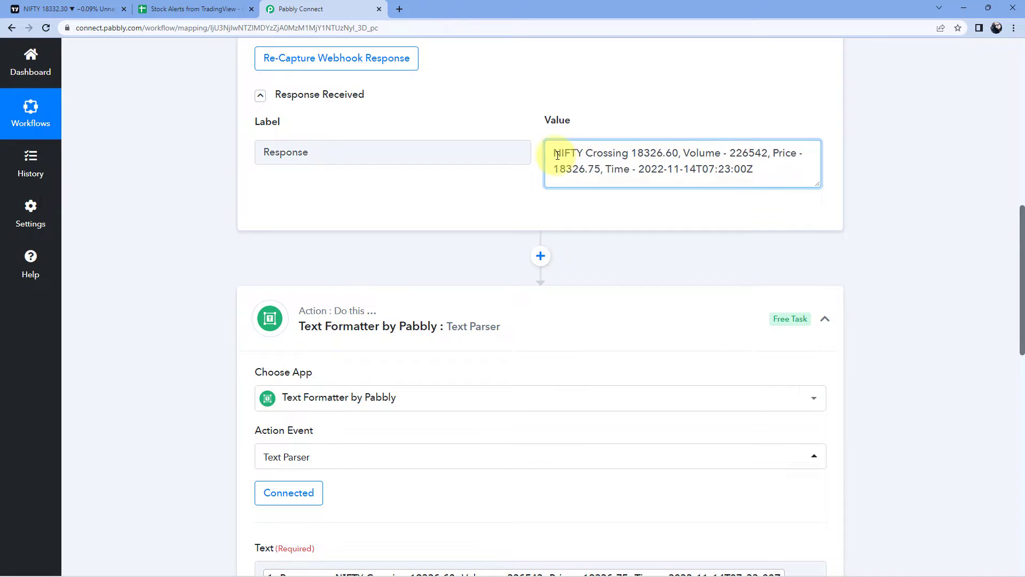
pyautogui.moveTo(553, 155); pyautogui.dragTo(678, 155)
pyautogui.scroll(-5, 480, 235)
pyautogui.scroll(-7, 477, 258)
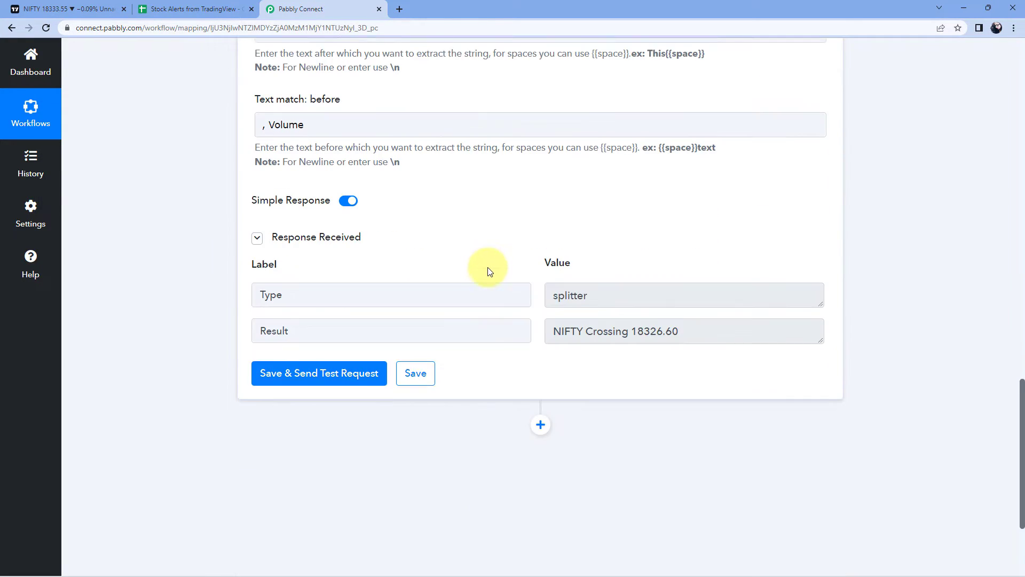
pyautogui.moveTo(689, 320); pyautogui.dragTo(566, 272)
pyautogui.click(602, 244)
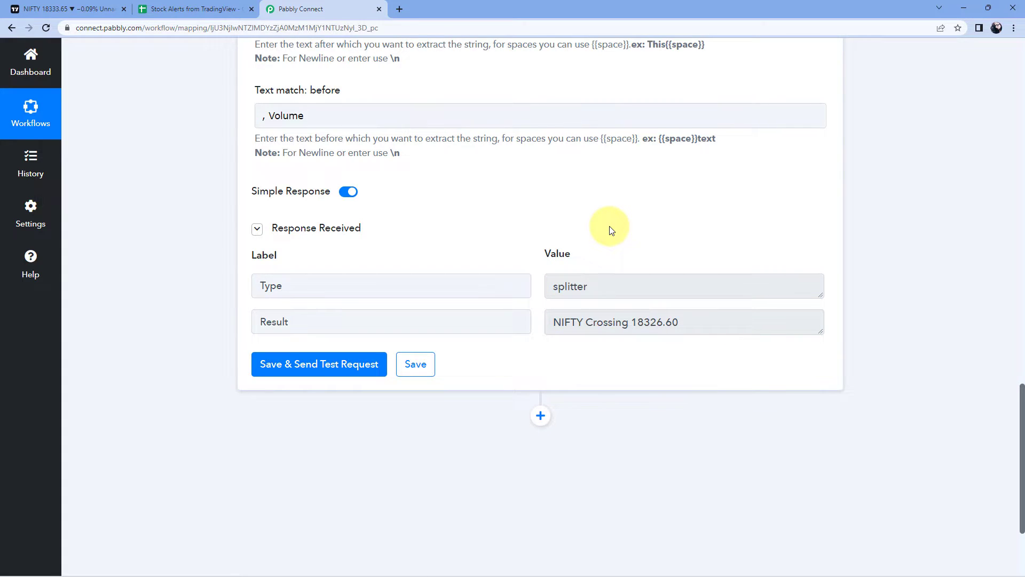
pyautogui.scroll(8, 612, 230)
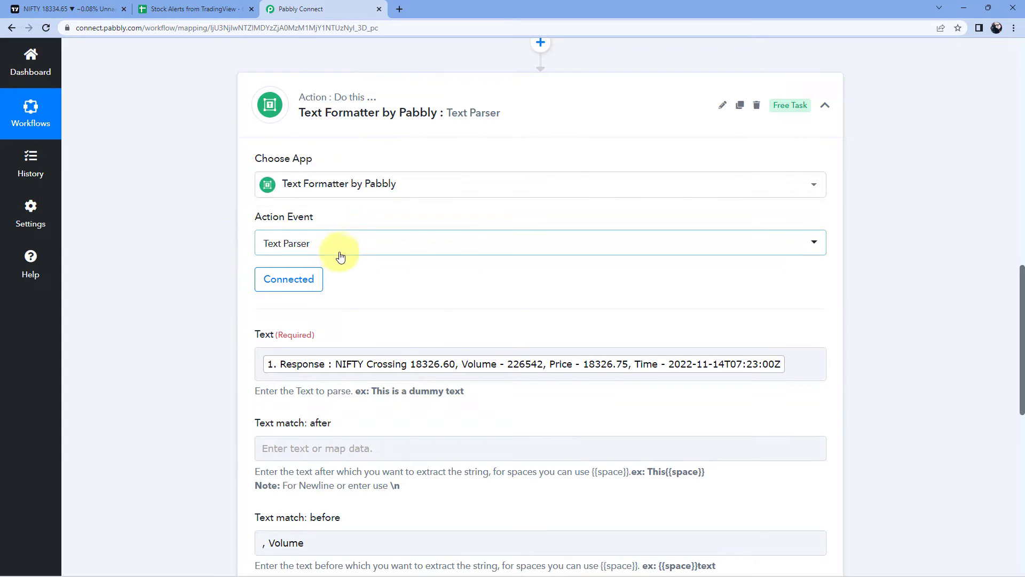
pyautogui.scroll(4, 510, 183)
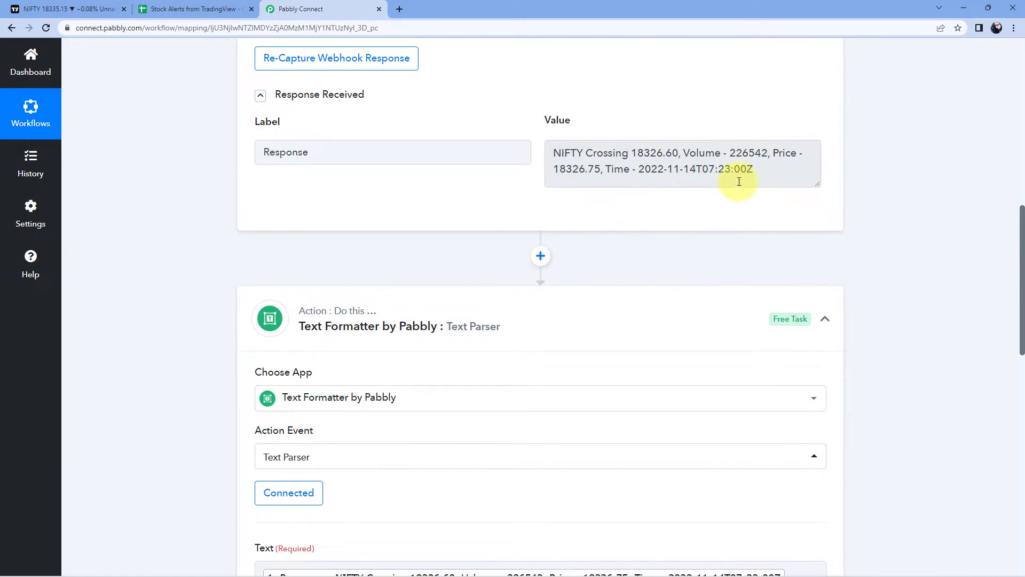
pyautogui.moveTo(730, 155); pyautogui.dragTo(766, 155)
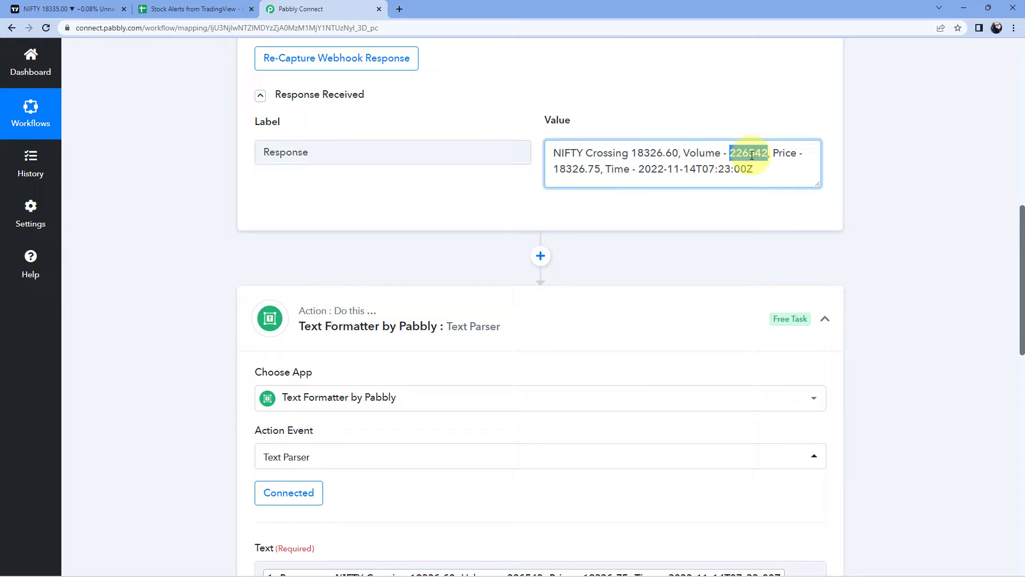
pyautogui.moveTo(554, 169); pyautogui.dragTo(762, 169)
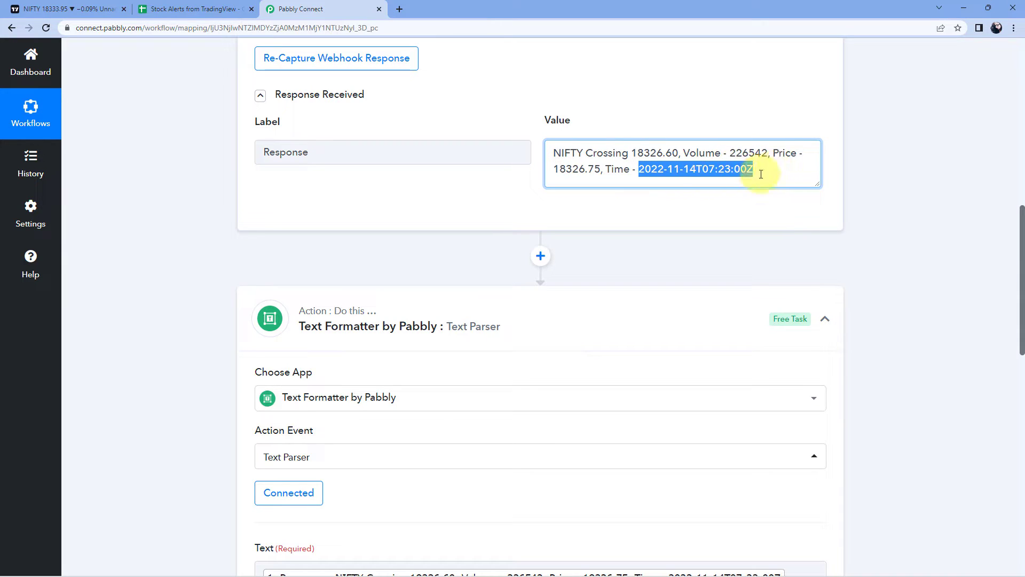
pyautogui.click(513, 201)
# Step: Add a connected Text Formatter by Pabbly step with the Text Parser event below the first parser
pyautogui.click(543, 305)
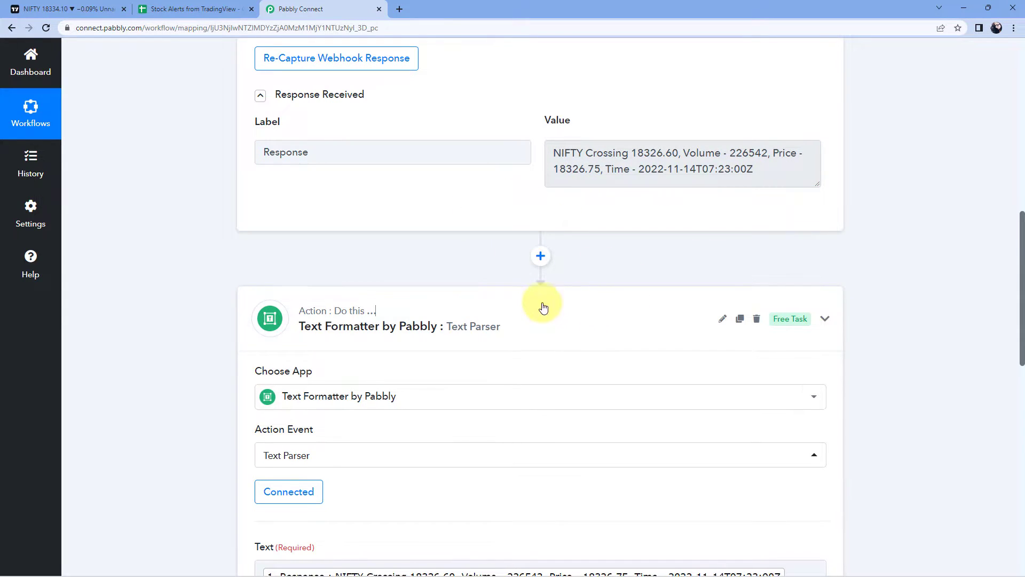
pyautogui.scroll(-1, 537, 312)
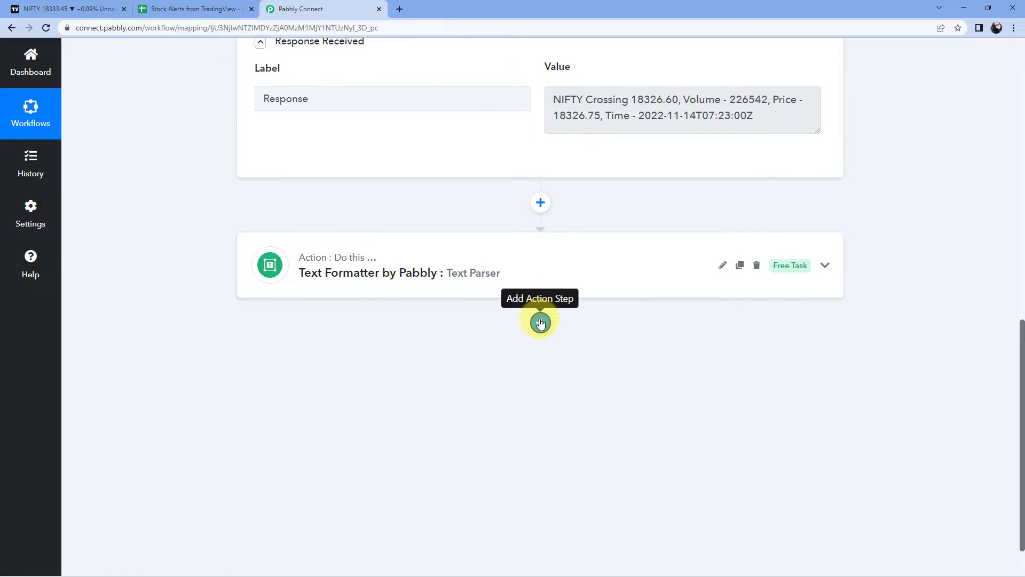
pyautogui.click(540, 321)
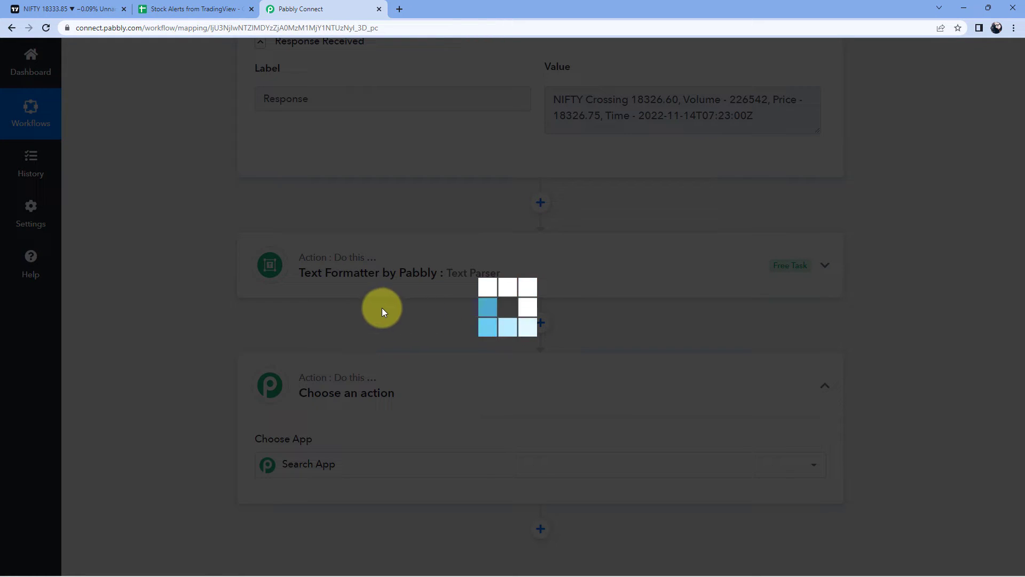
pyautogui.write('Text')
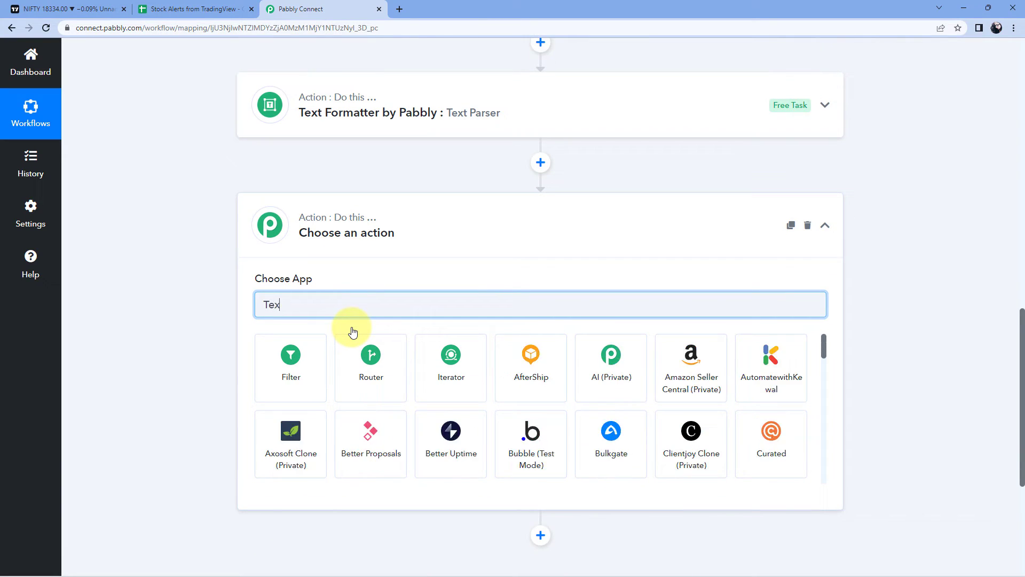
pyautogui.click(348, 366)
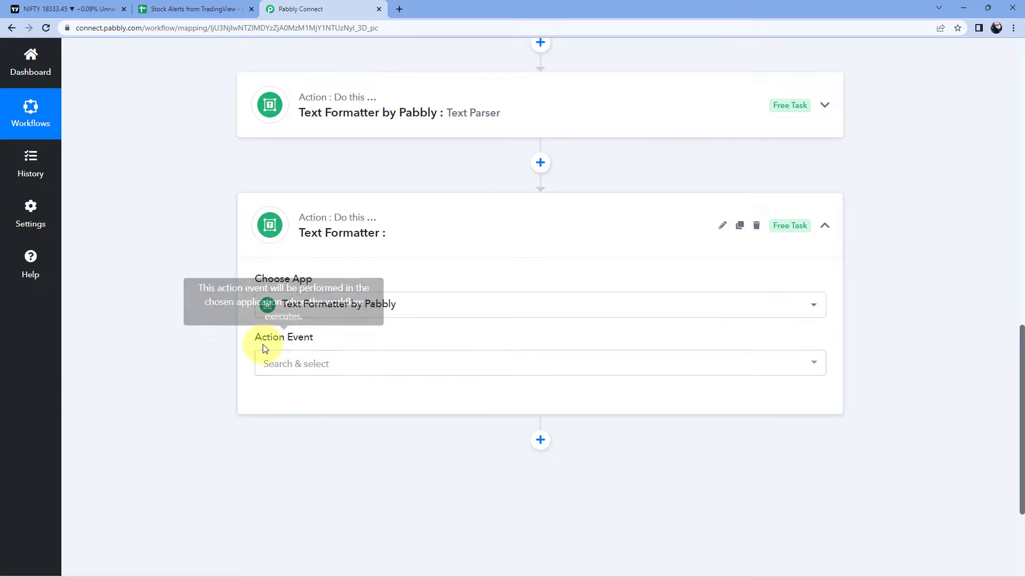
pyautogui.click(359, 359)
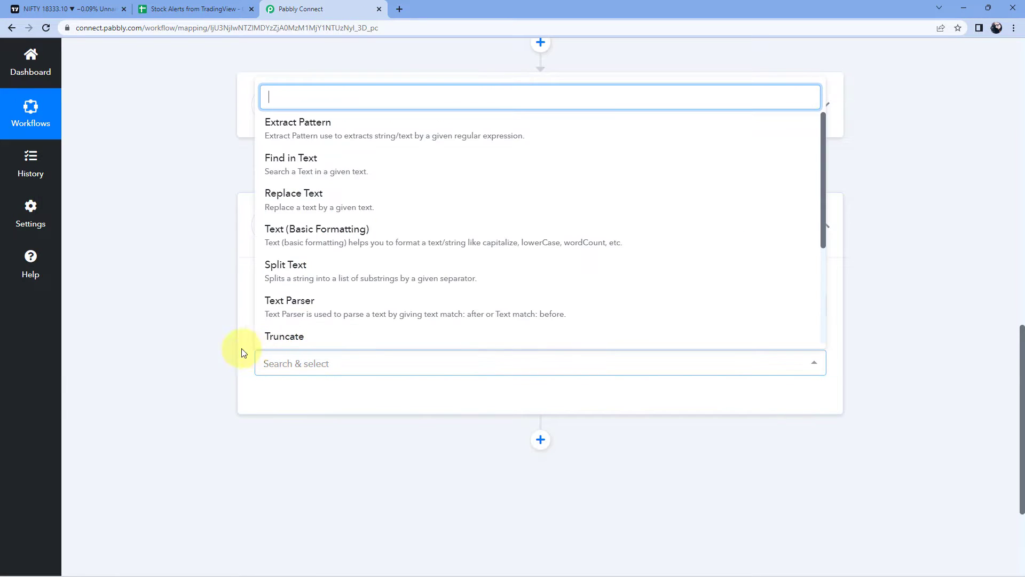
pyautogui.scroll(-2, 378, 248)
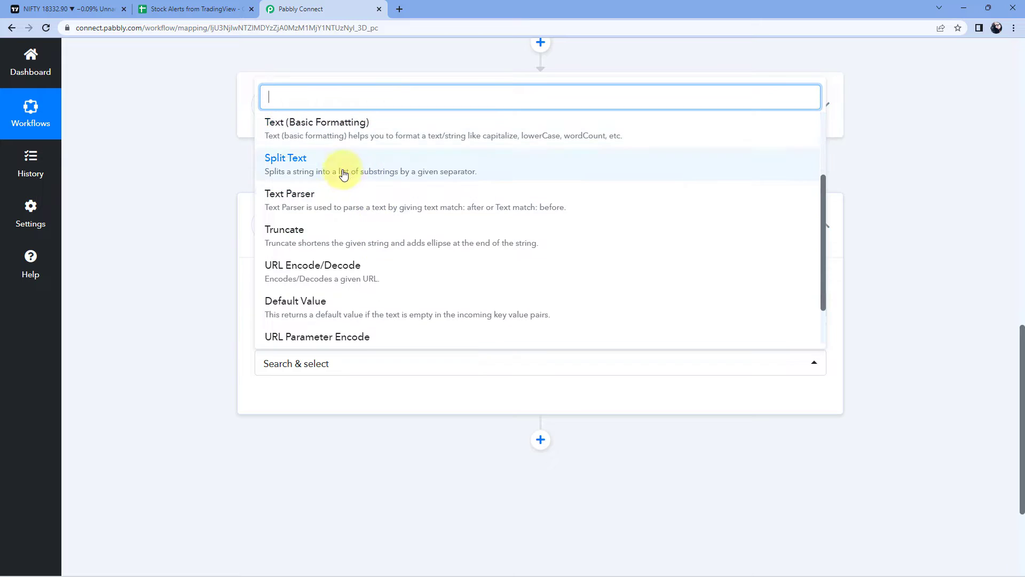
pyautogui.click(327, 207)
pyautogui.click(277, 396)
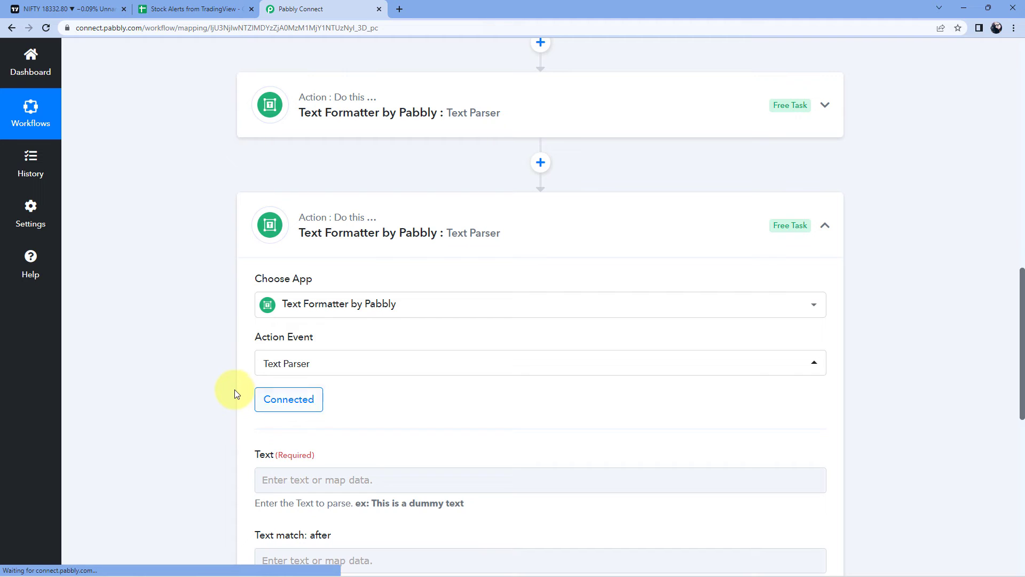
pyautogui.scroll(-3, 288, 370)
# Step: Map the TradingView alert's 1. Response into the new step's Text field
pyautogui.click(321, 316)
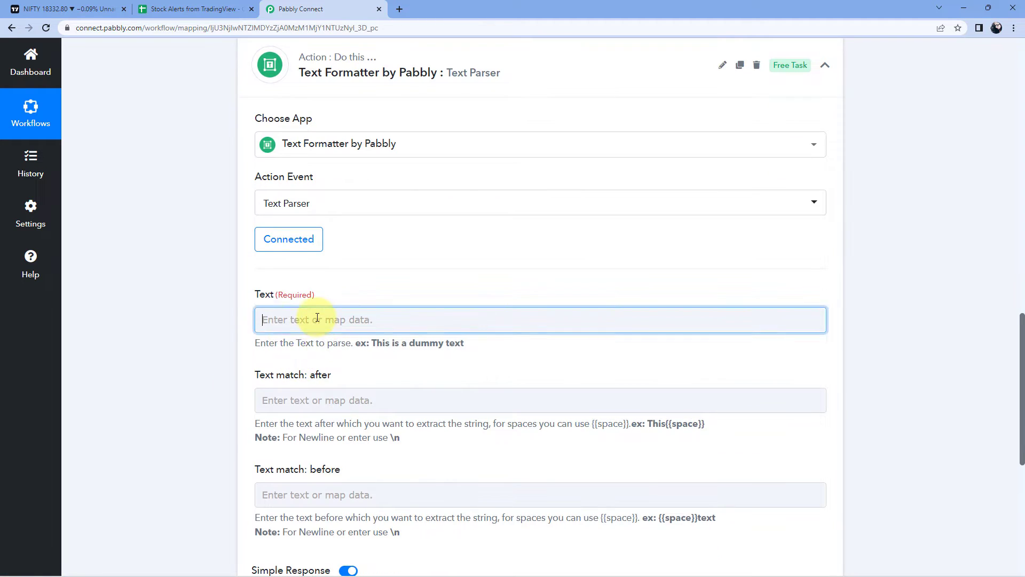
pyautogui.scroll(-2, 208, 324)
pyautogui.click(376, 316)
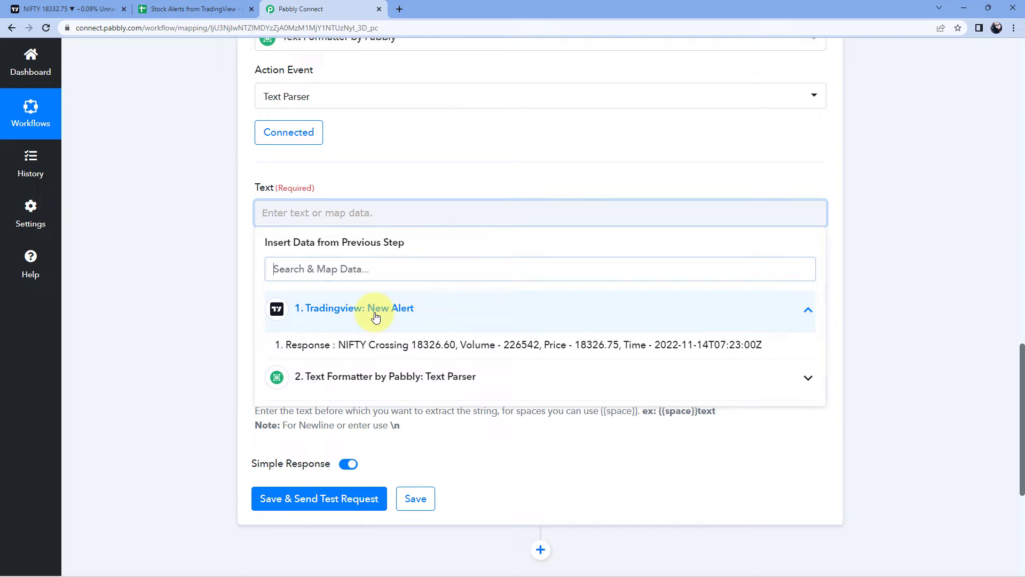
pyautogui.click(401, 351)
pyautogui.click(170, 332)
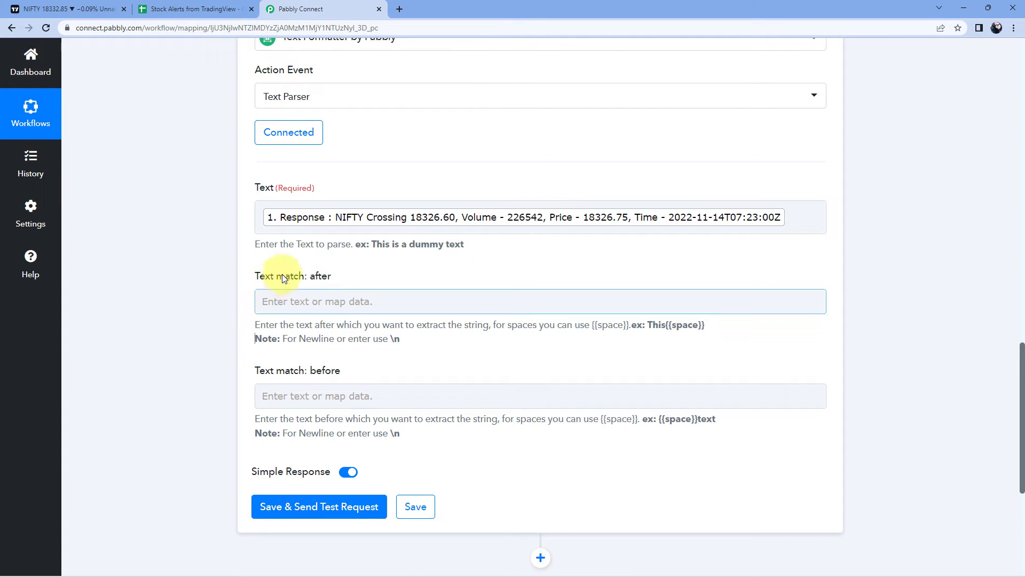
pyautogui.scroll(8, 613, 236)
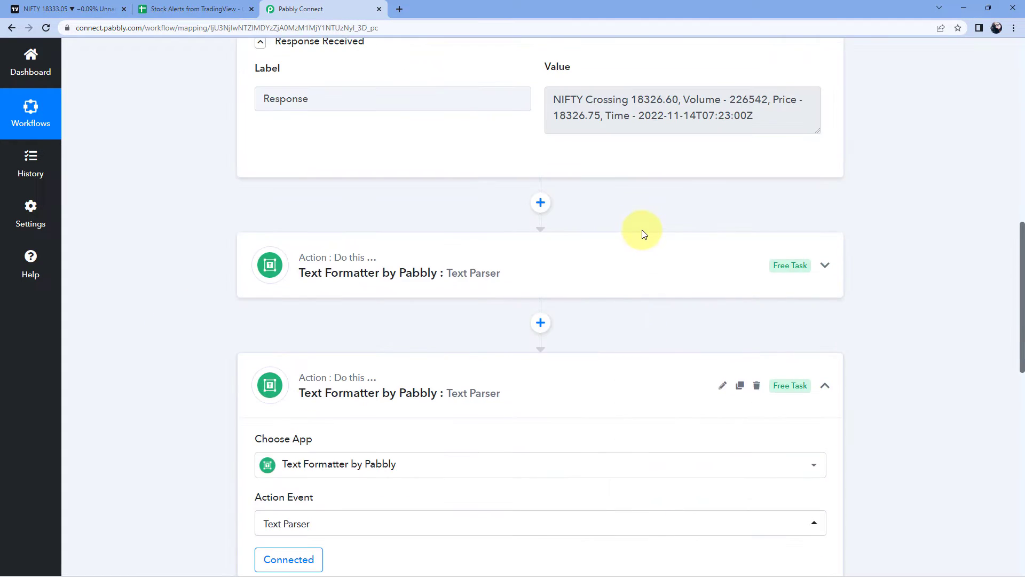
# Step: Copy ', Volume - ' from the sample response into Text match: after
pyautogui.scroll(2, 662, 214)
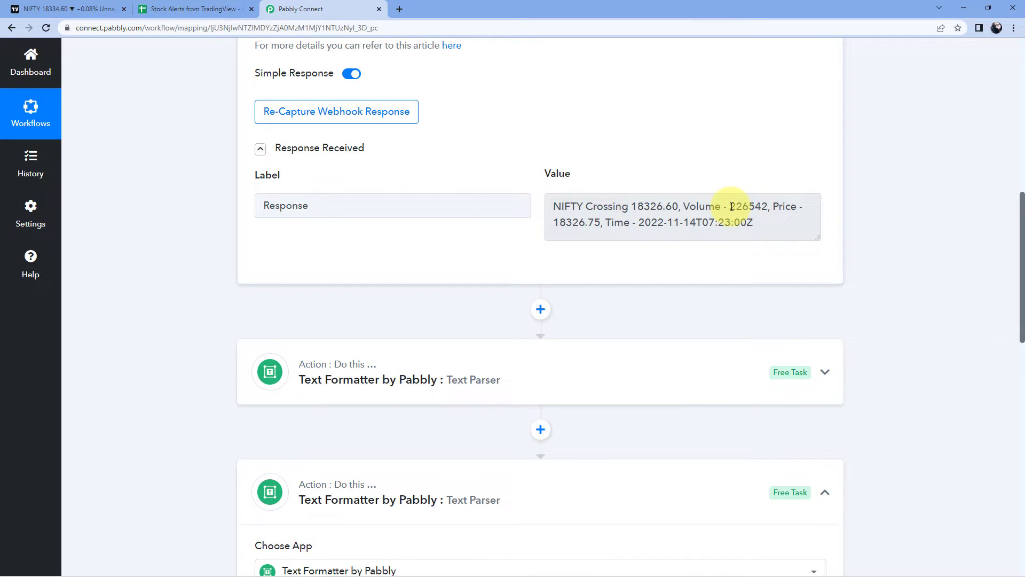
pyautogui.moveTo(732, 207); pyautogui.dragTo(698, 208)
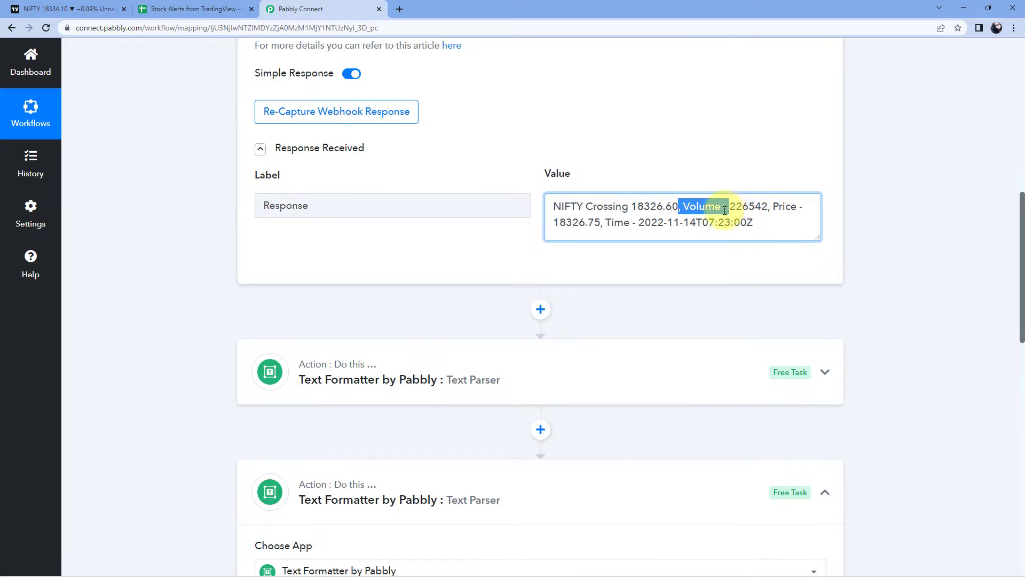
pyautogui.rightClick(705, 208)
pyautogui.click(724, 219)
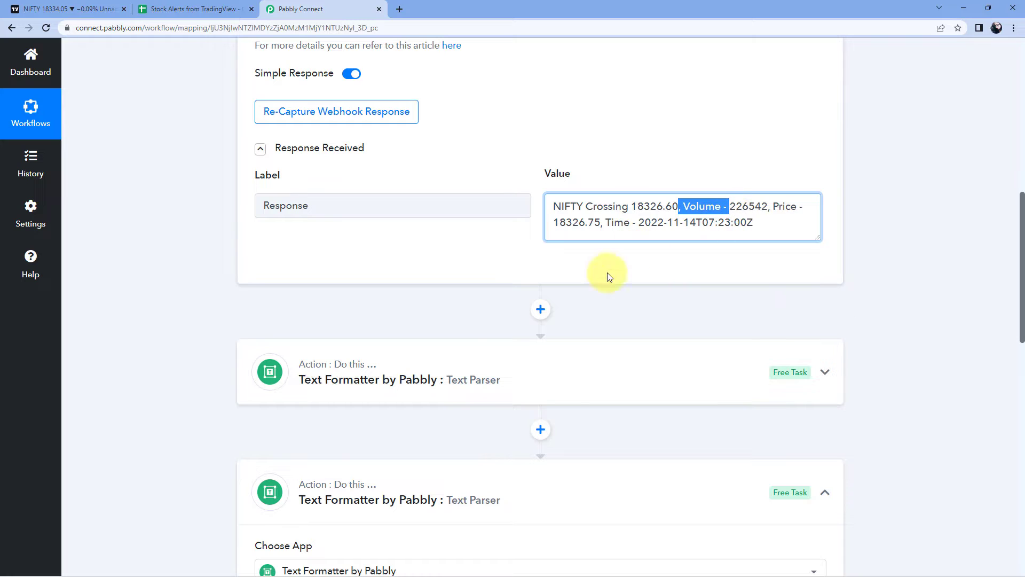
pyautogui.scroll(-5, 611, 270)
pyautogui.scroll(4, 641, 191)
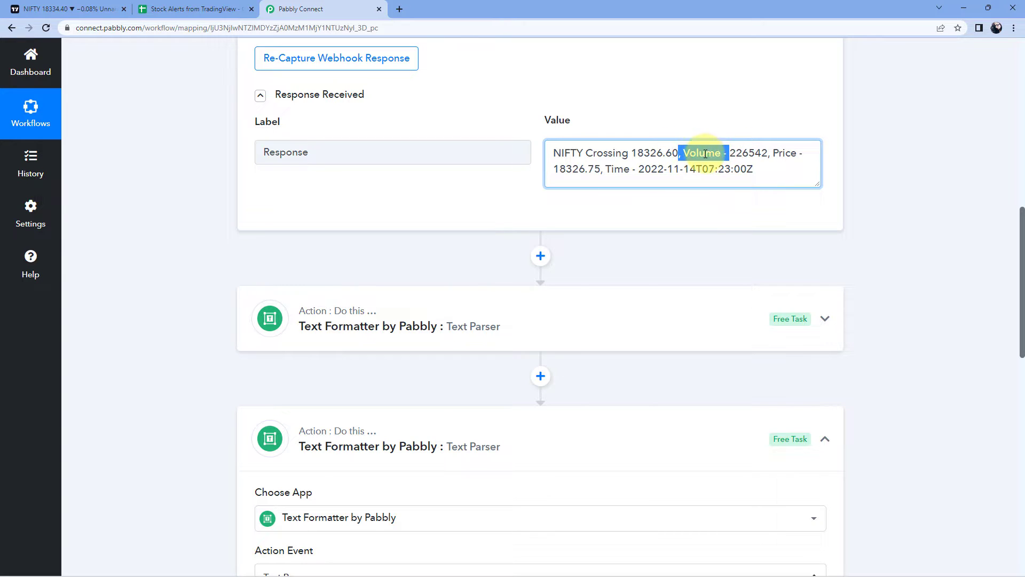
pyautogui.scroll(-8, 327, 314)
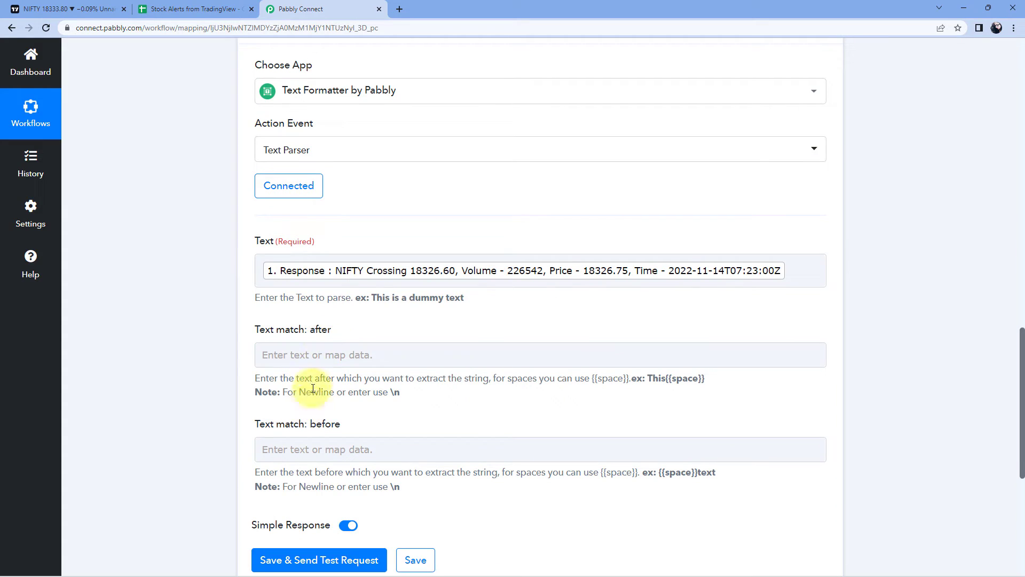
pyautogui.click(317, 355)
pyautogui.hotkey('ctrl', 'v')
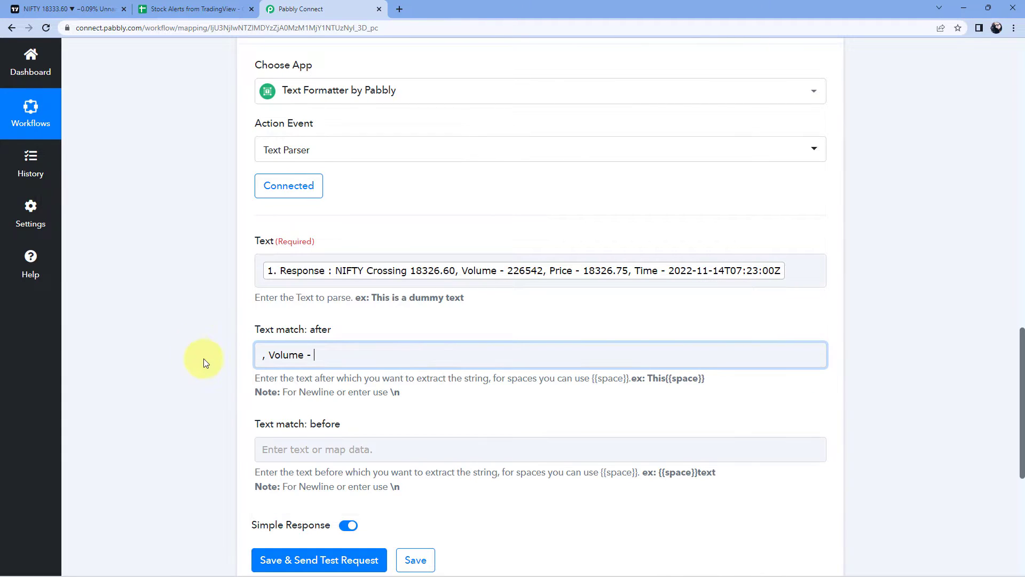
pyautogui.click(192, 350)
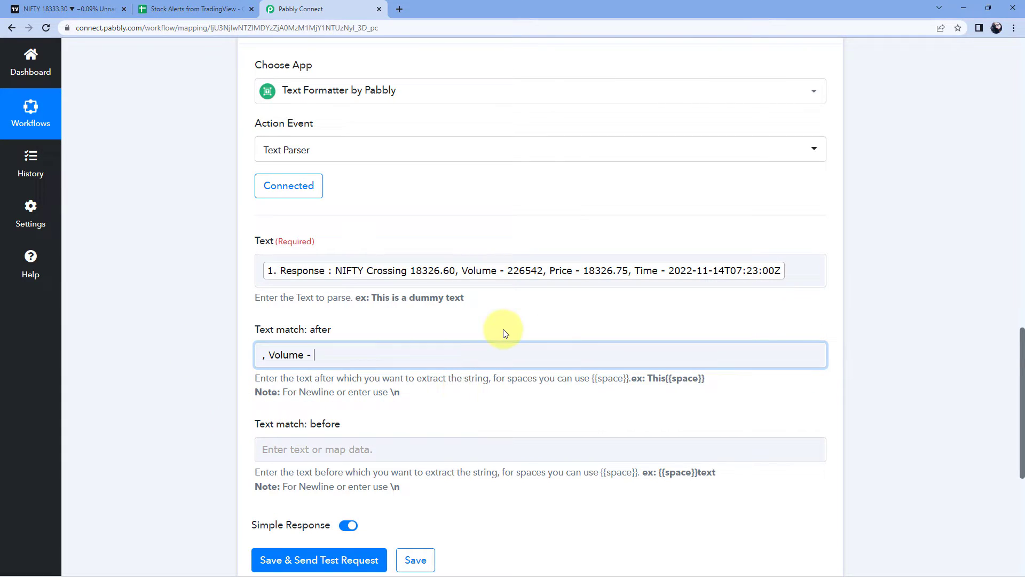
# Step: Paste ', Price -' into Text match: before
pyautogui.scroll(9, 746, 242)
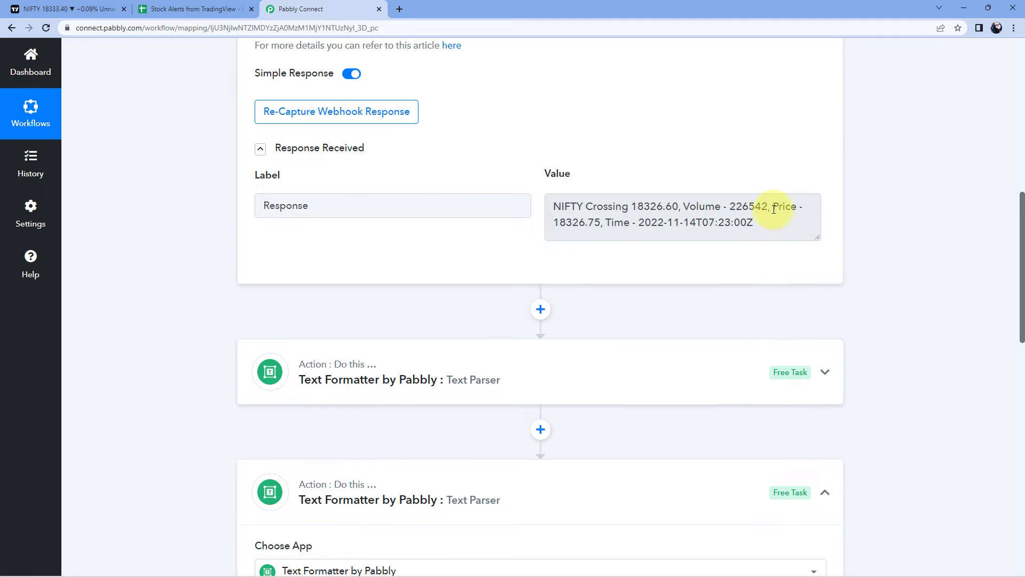
pyautogui.moveTo(769, 208); pyautogui.dragTo(799, 209)
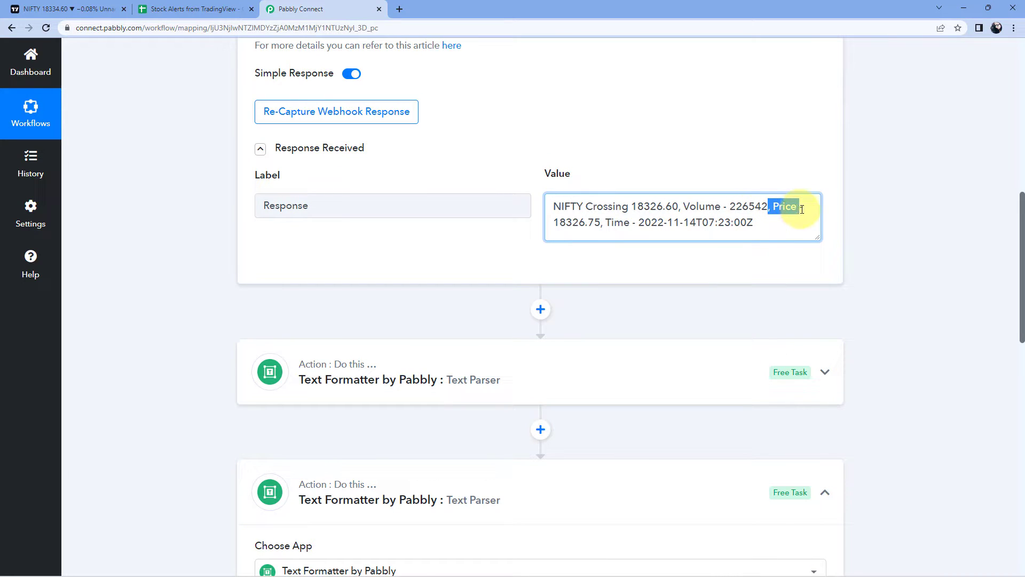
pyautogui.scroll(-10, 251, 302)
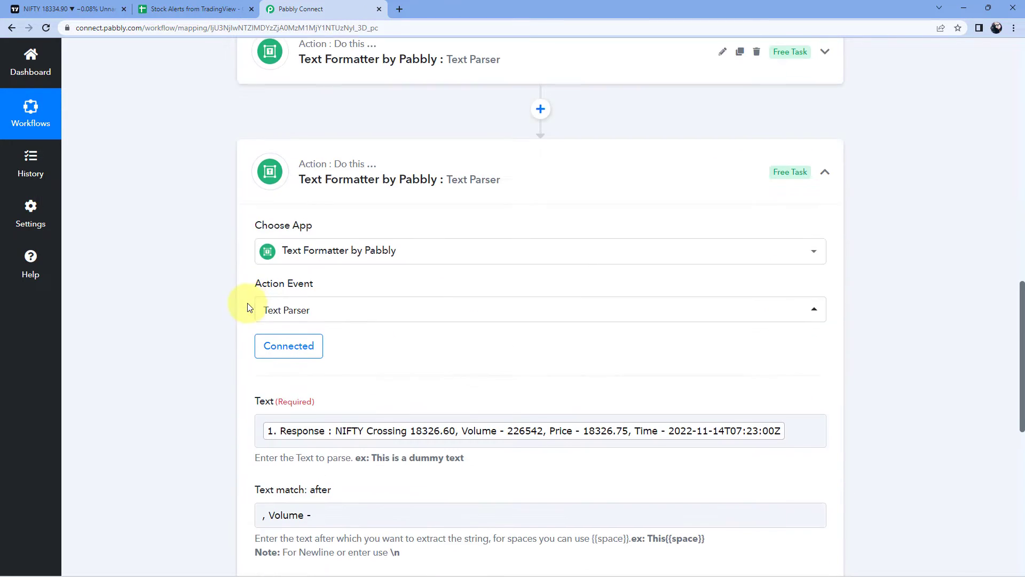
pyautogui.click(275, 396)
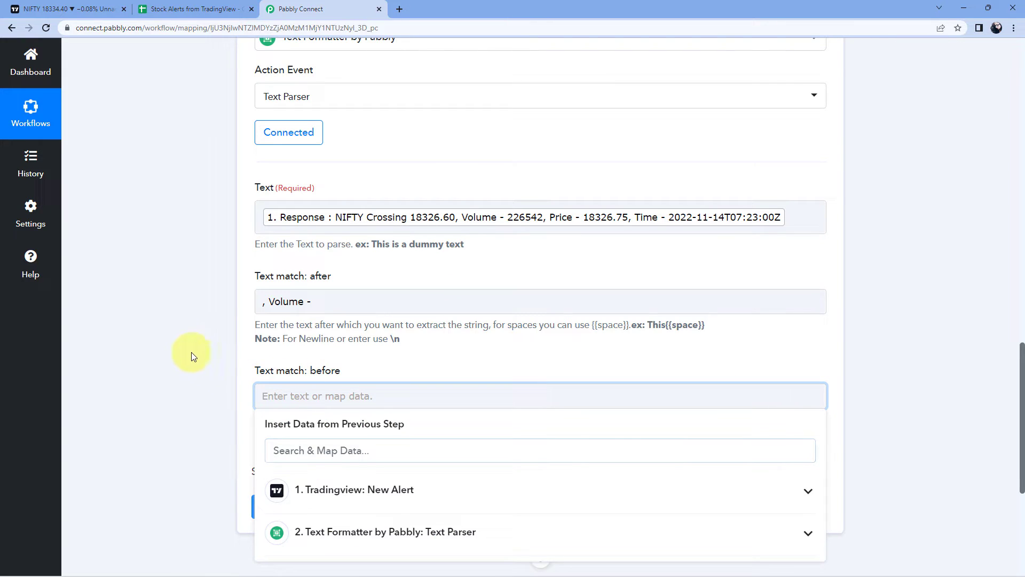
pyautogui.hotkey('ctrl', 'v')
pyautogui.scroll(10, 320, 336)
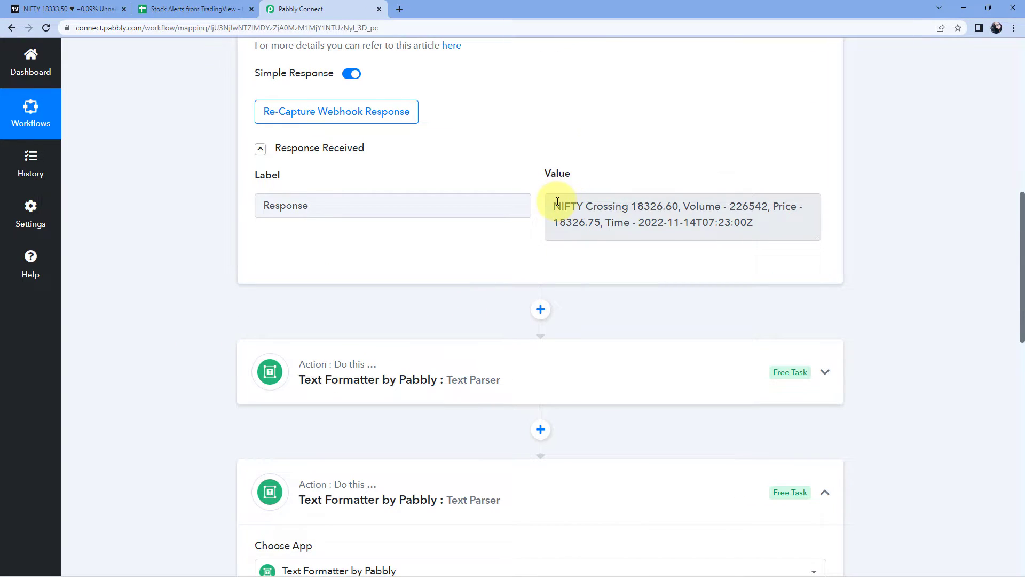
pyautogui.moveTo(554, 208); pyautogui.dragTo(777, 225)
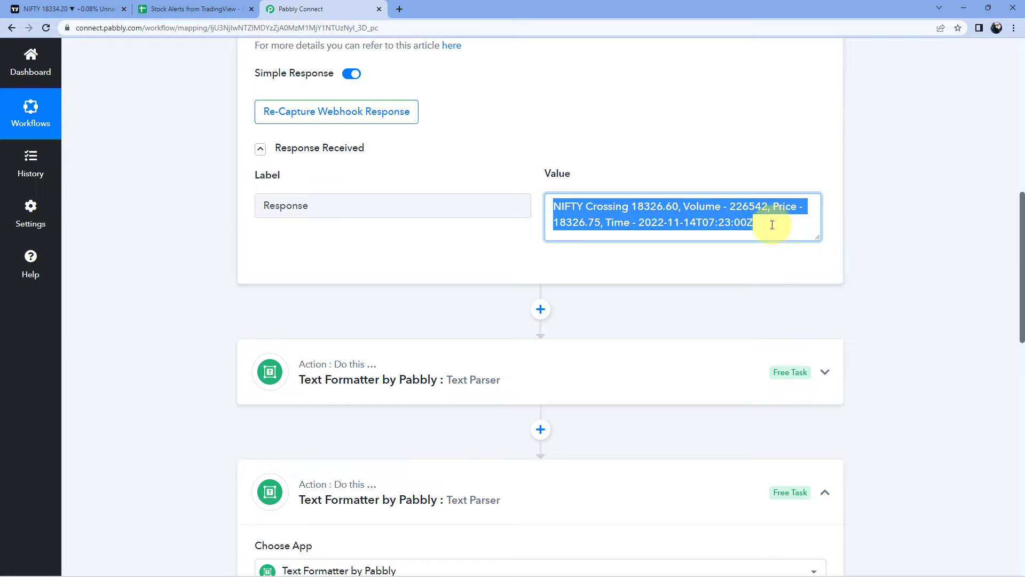
pyautogui.click(773, 225)
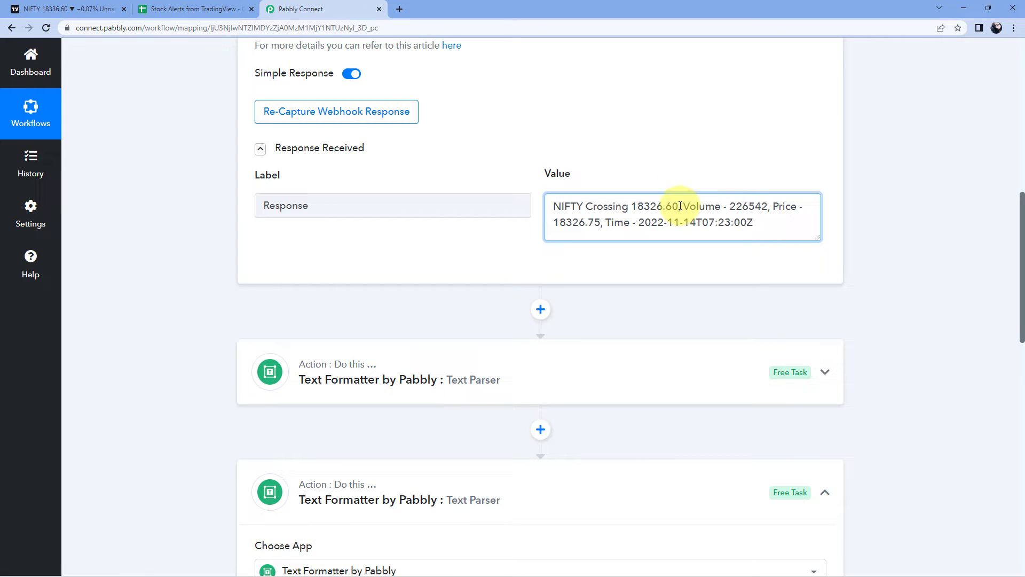
pyautogui.click(716, 206)
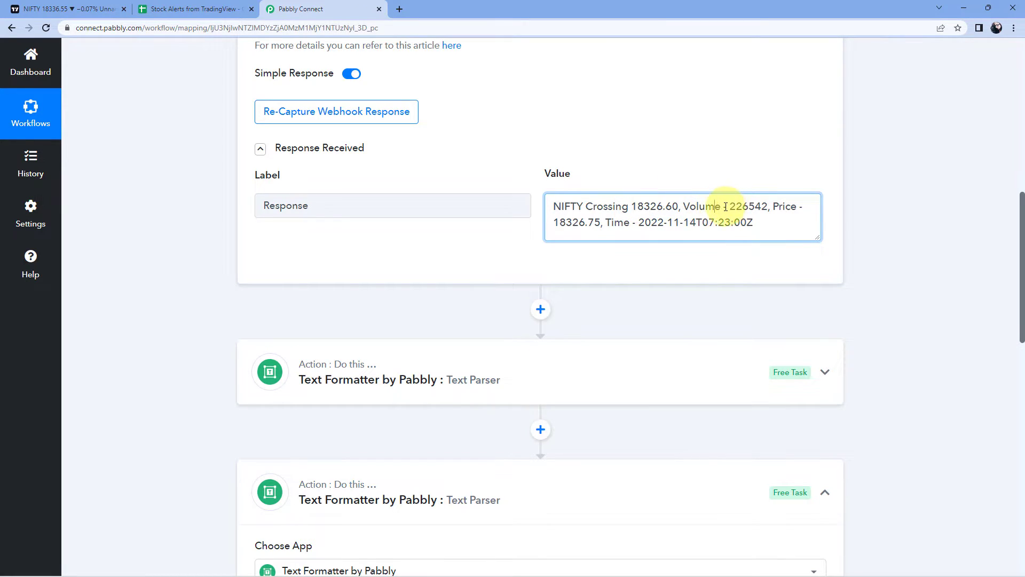
pyautogui.scroll(-9, 648, 224)
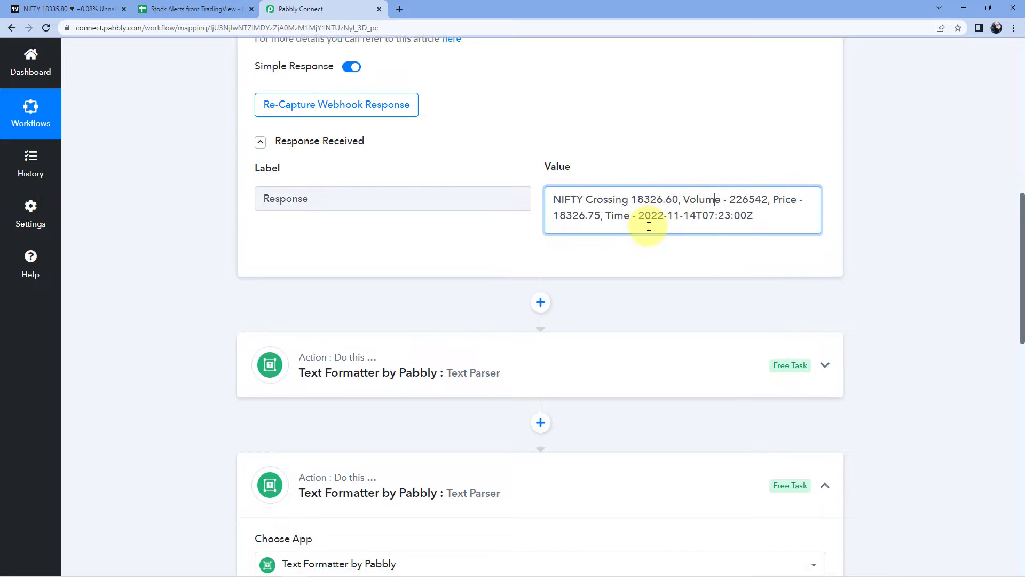
pyautogui.scroll(1, 406, 299)
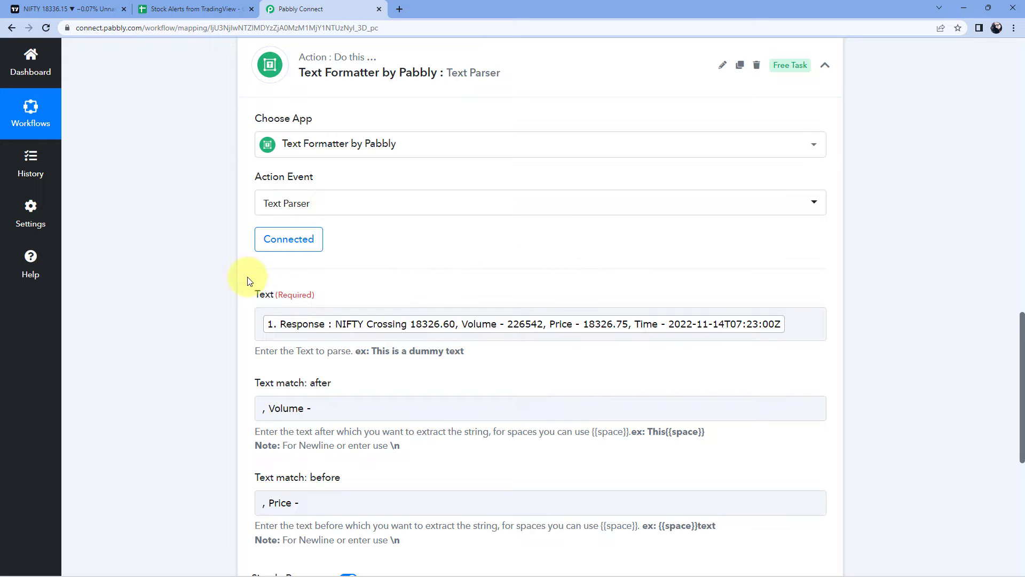
pyautogui.scroll(-4, 239, 277)
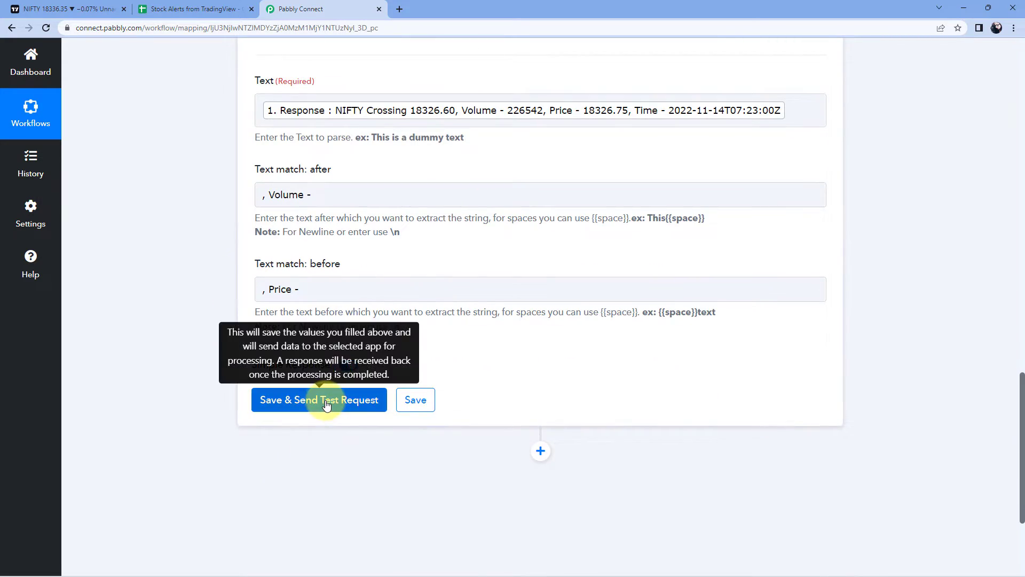
# Step: Save and test the second parser, confirming Result 226542
pyautogui.click(325, 400)
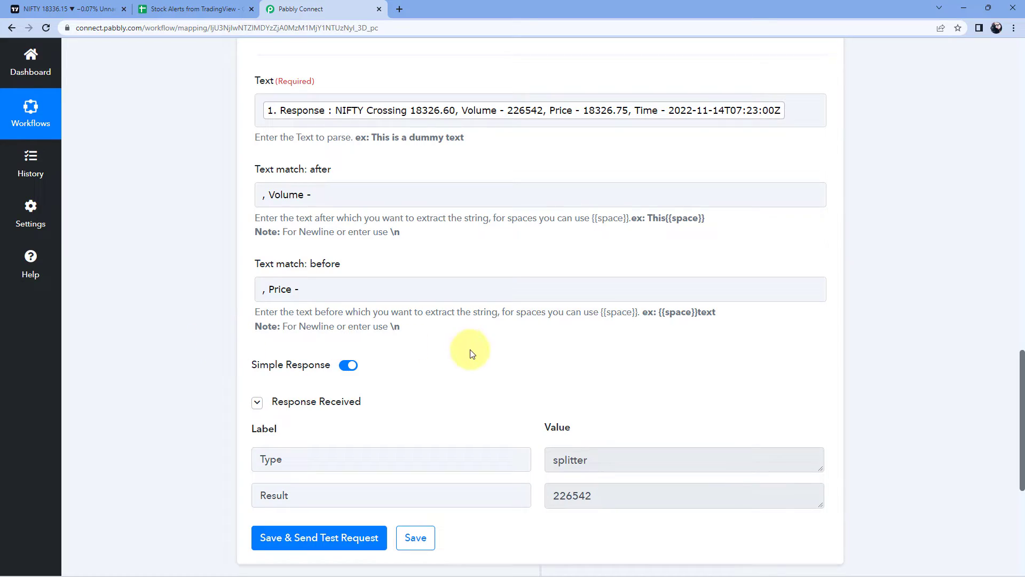
pyautogui.scroll(-1, 481, 357)
pyautogui.moveTo(614, 439); pyautogui.dragTo(522, 441)
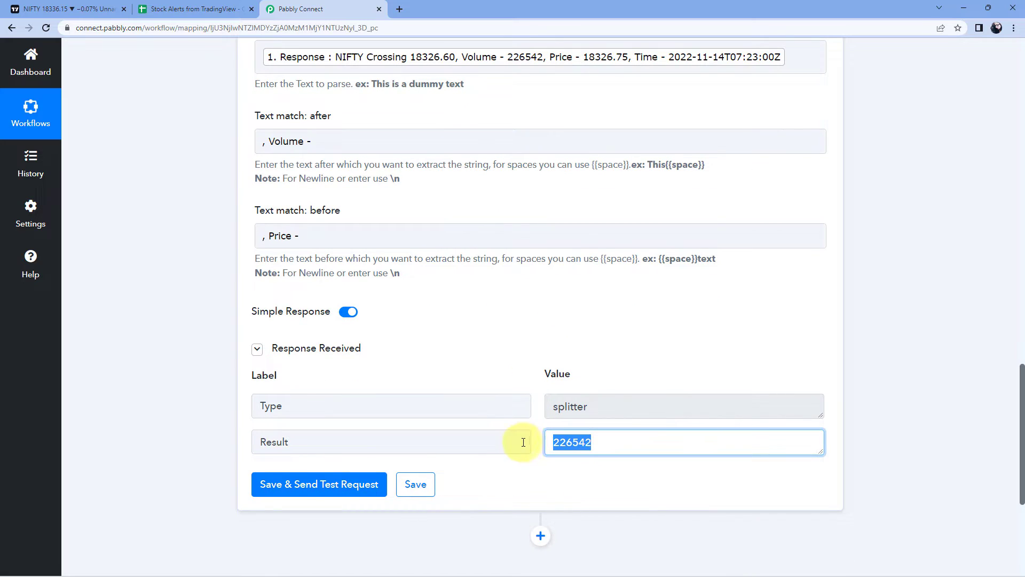
pyautogui.click(527, 387)
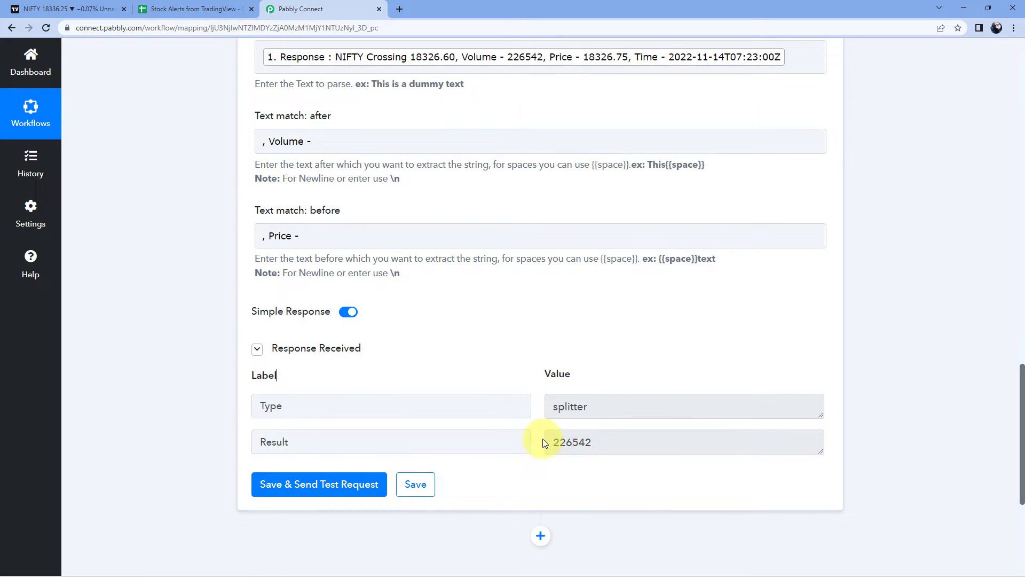
pyautogui.click(610, 440)
pyautogui.scroll(8, 533, 348)
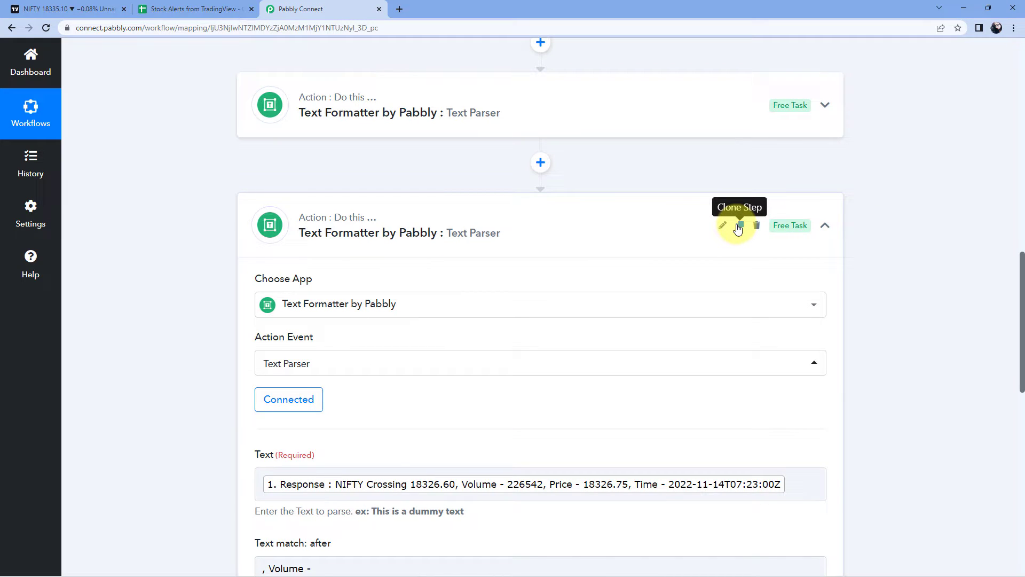
# Step: Clone step 3 and expand the resulting step 4 Text Parser
pyautogui.click(741, 227)
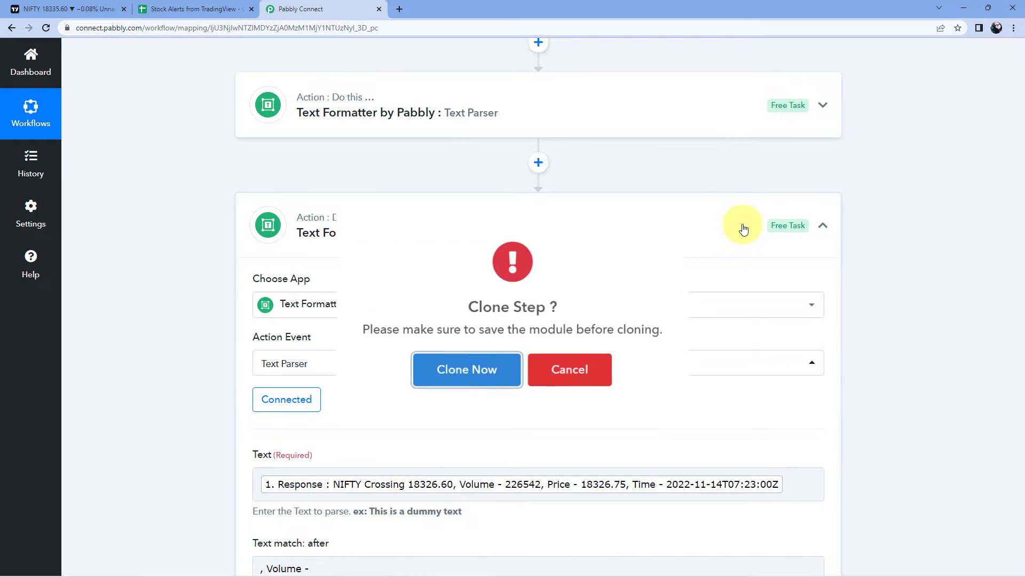
pyautogui.click(492, 366)
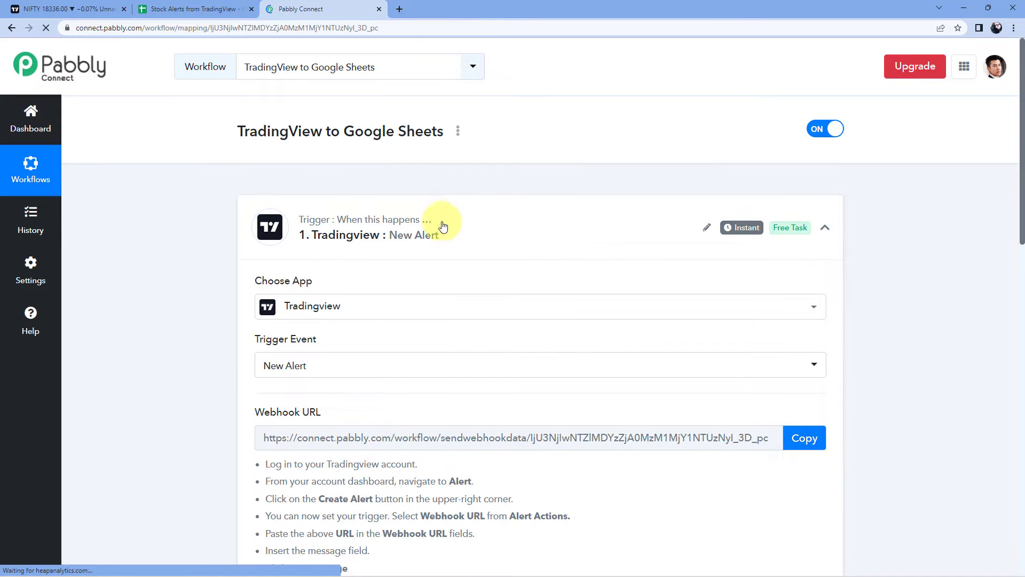
pyautogui.scroll(-15, 200, 269)
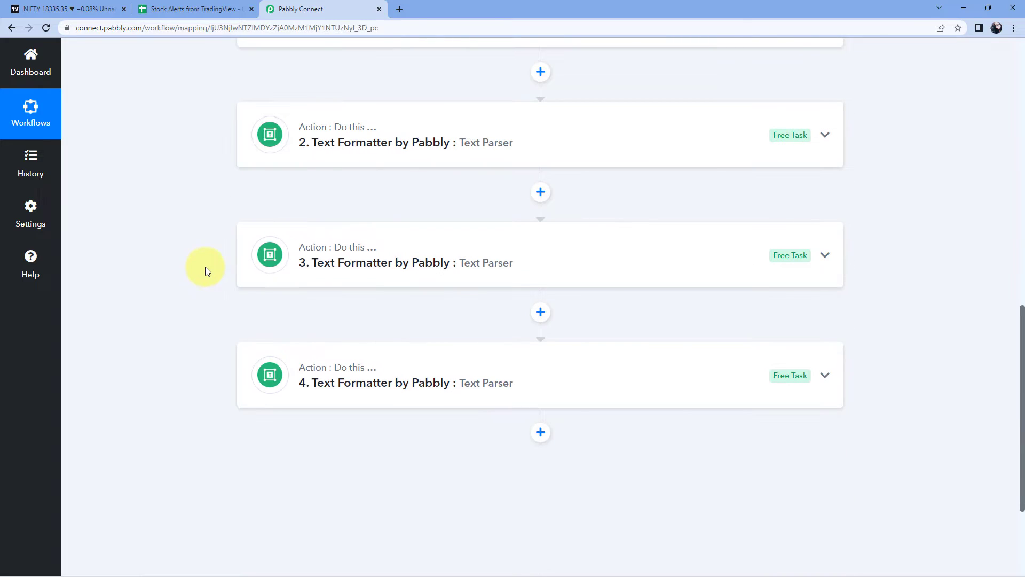
pyautogui.scroll(-2, 205, 267)
pyautogui.click(462, 262)
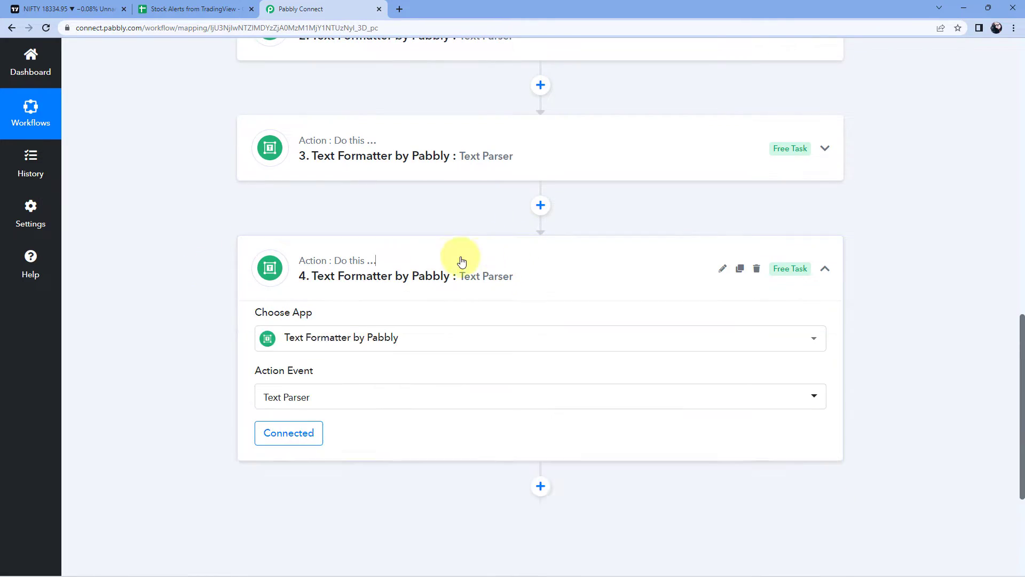
pyautogui.scroll(-5, 783, 266)
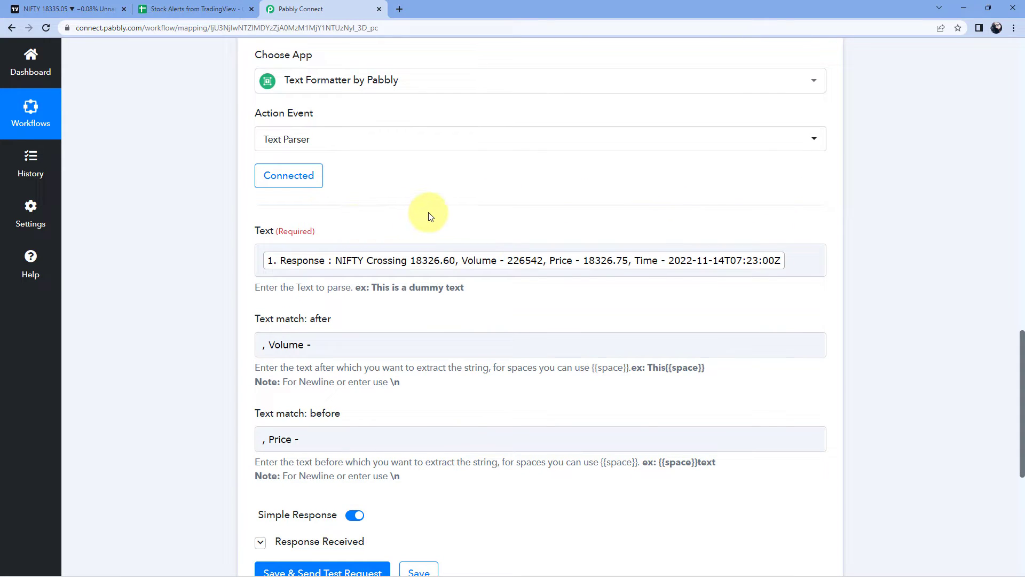
# Step: Copy the ', Price -' separator from step 3's sample alert response
pyautogui.scroll(4, 427, 213)
pyautogui.click(414, 89)
pyautogui.scroll(-7, 171, 207)
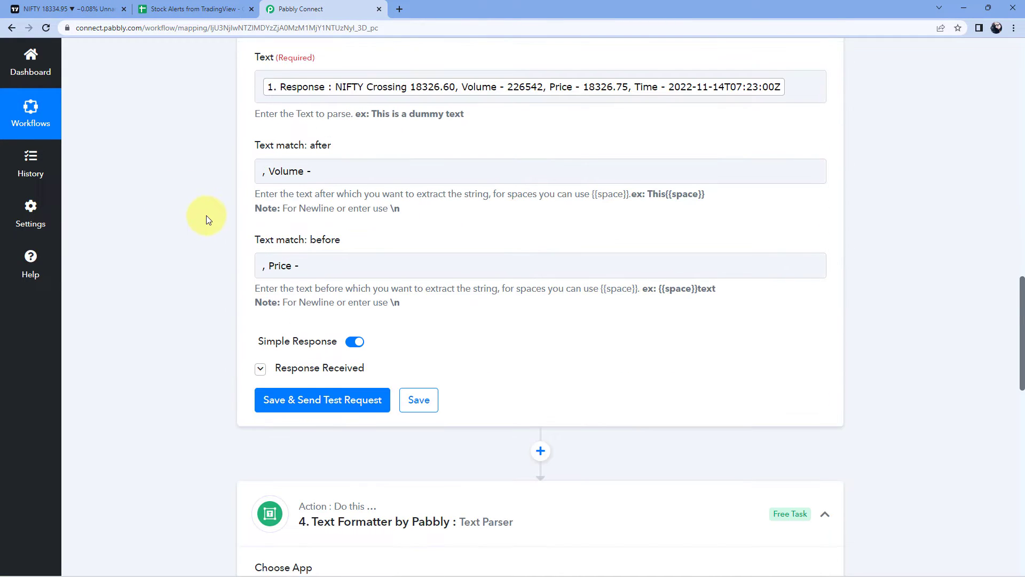
pyautogui.click(260, 262)
pyautogui.scroll(-9, 487, 279)
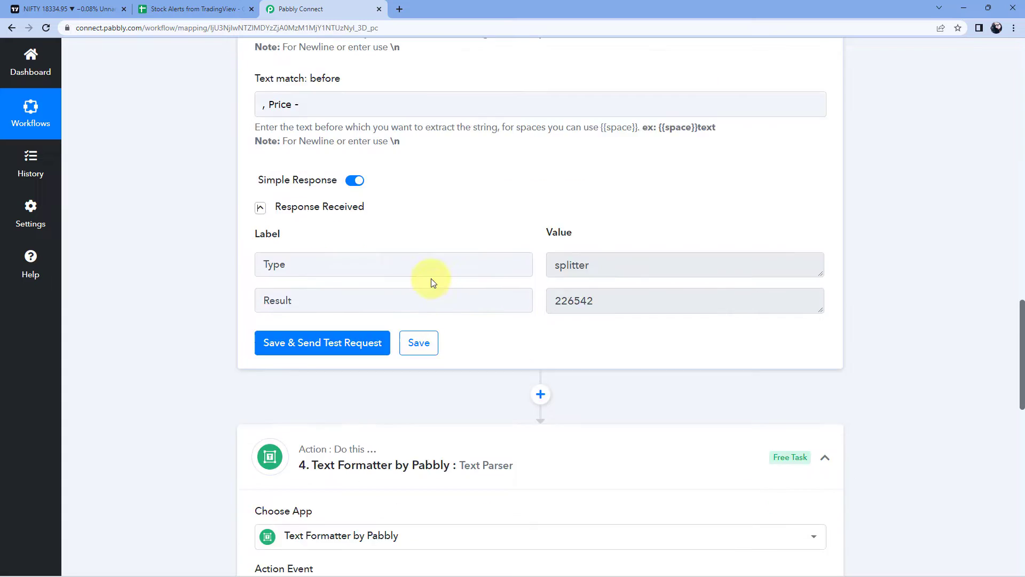
pyautogui.scroll(20, 614, 267)
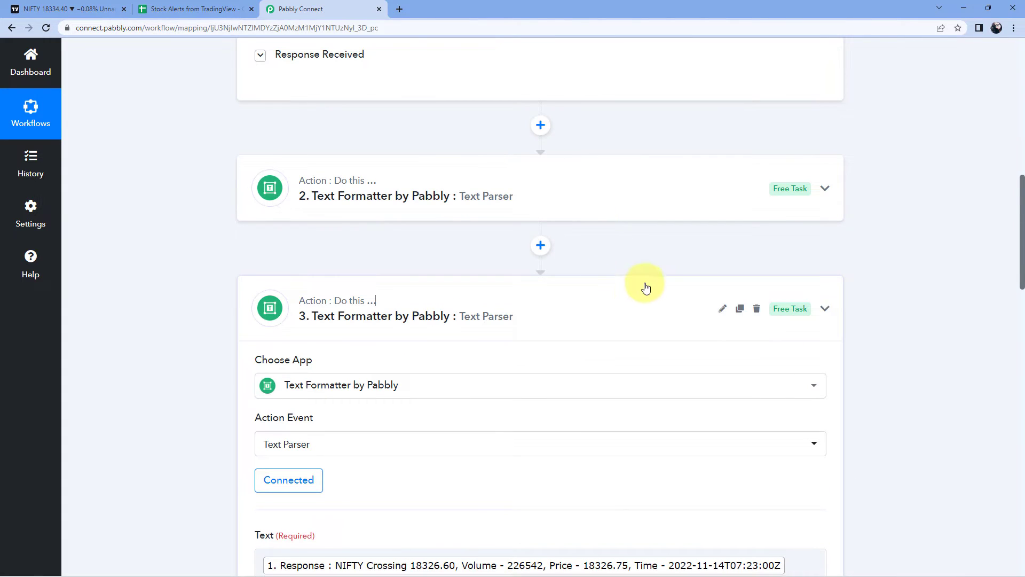
pyautogui.scroll(7, 648, 283)
pyautogui.scroll(-4, 477, 353)
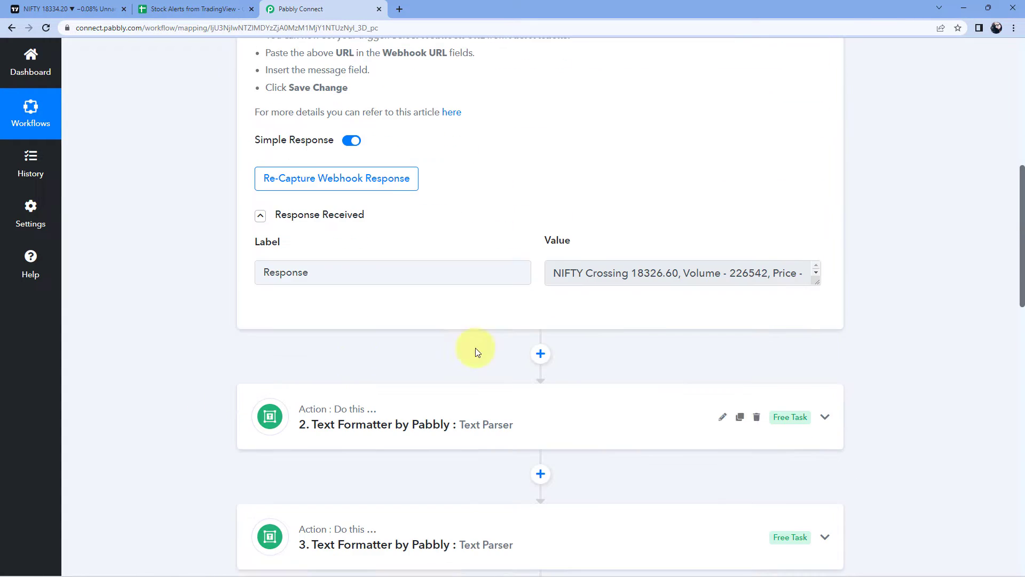
pyautogui.moveTo(810, 284); pyautogui.dragTo(815, 334)
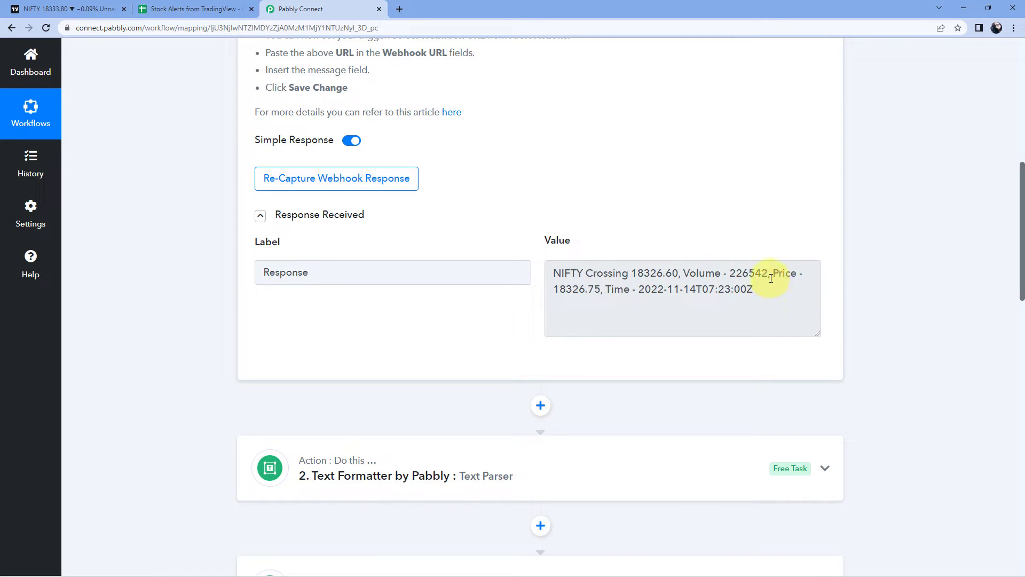
pyautogui.moveTo(768, 273); pyautogui.dragTo(798, 275)
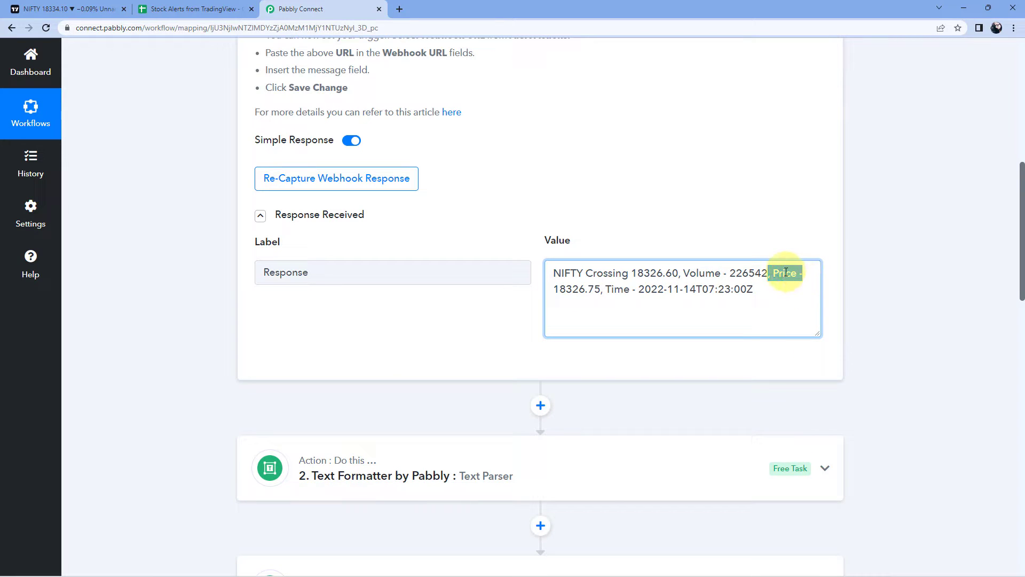
pyautogui.rightClick(786, 273)
pyautogui.click(792, 283)
# Step: Replace step 4's Text match: after ', Volume -' with ', Price -'
pyautogui.scroll(-10, 361, 337)
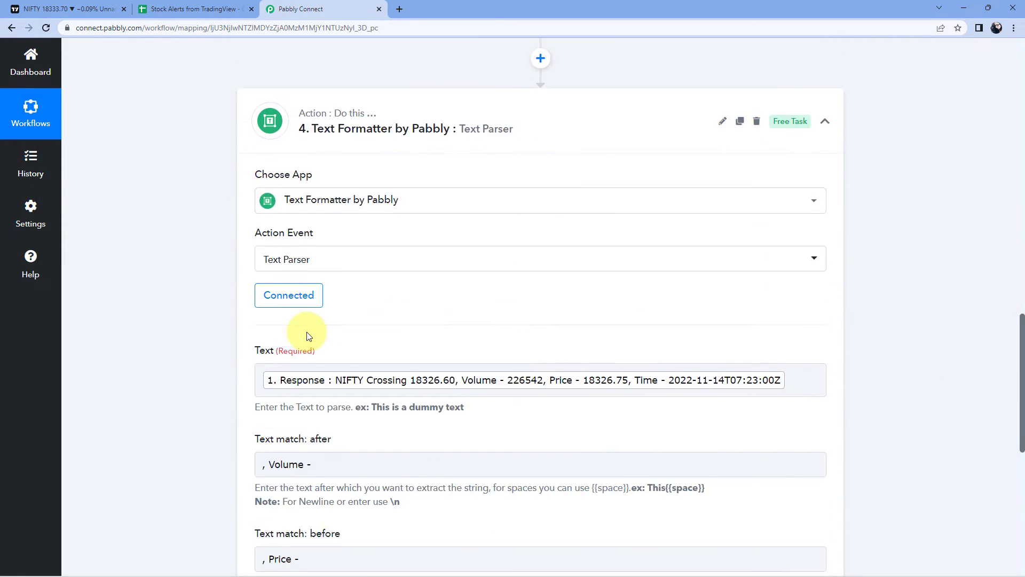
pyautogui.scroll(-7, 306, 335)
pyautogui.scroll(3, 321, 256)
pyautogui.moveTo(321, 253); pyautogui.dragTo(187, 263)
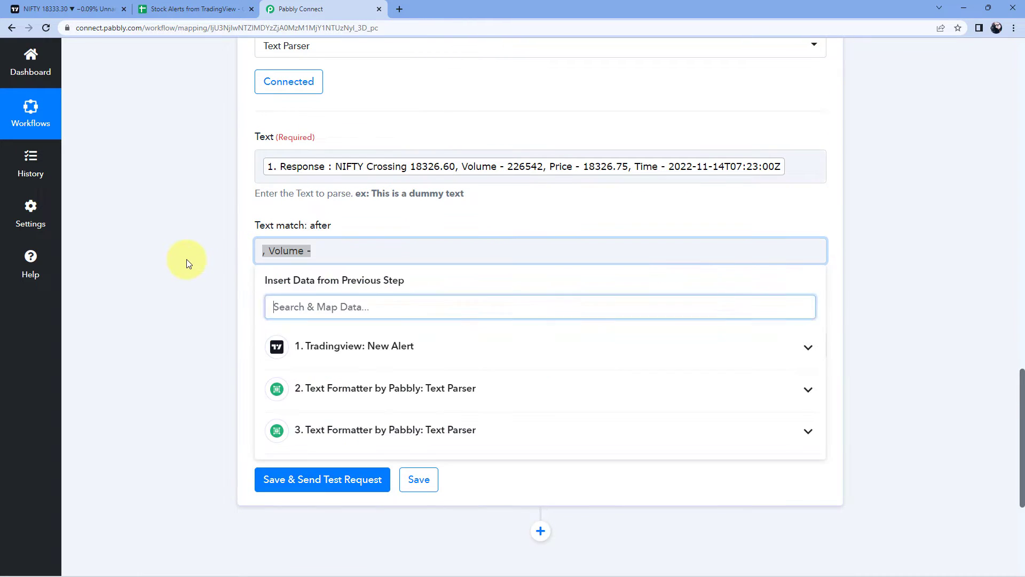
pyautogui.press('BackSpace')
pyautogui.hotkey('ctrl', 'v')
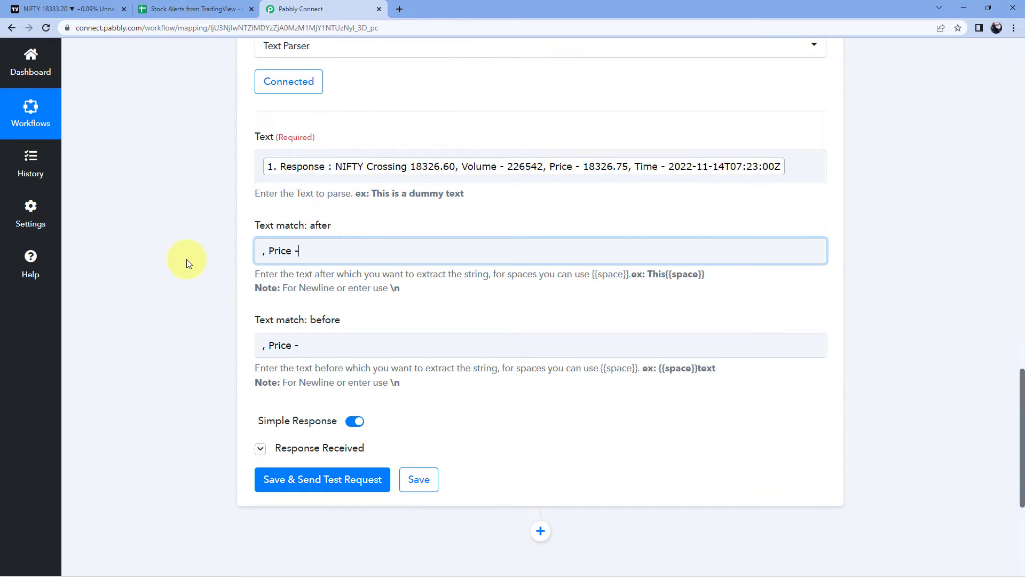
# Step: Change step 4's Text match: before to ', Time'
pyautogui.scroll(2, 225, 263)
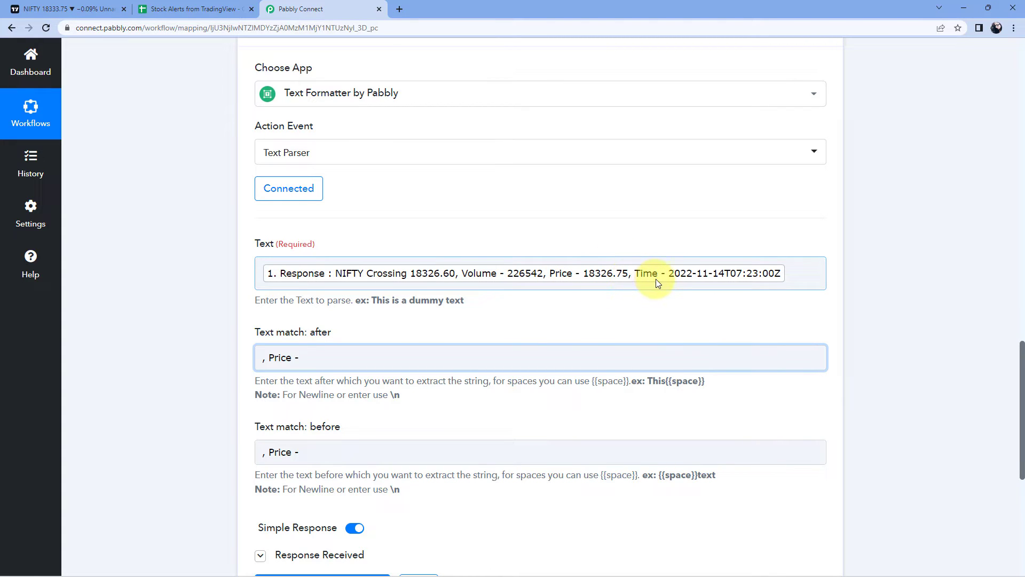
pyautogui.scroll(-3, 480, 298)
pyautogui.click(320, 294)
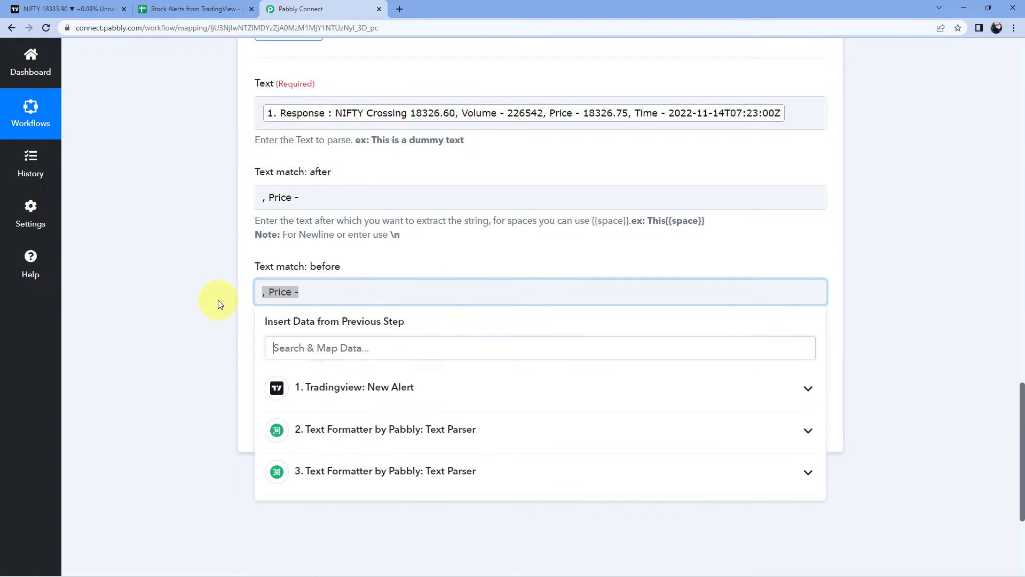
pyautogui.hotkey('ctrl', 'a')
pyautogui.press('BackSpace')
pyautogui.write(', ')
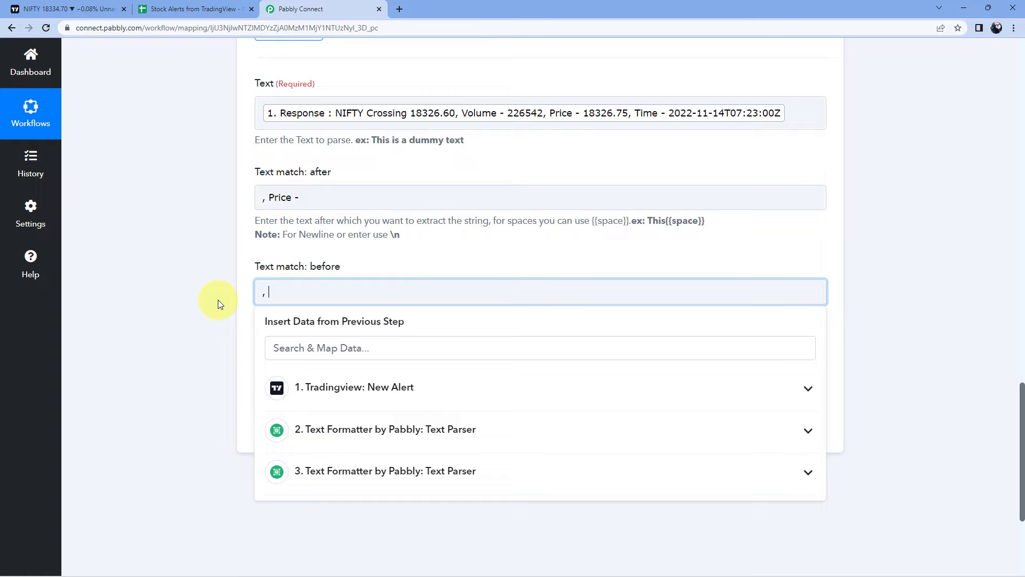
pyautogui.write('Time')
pyautogui.click(217, 303)
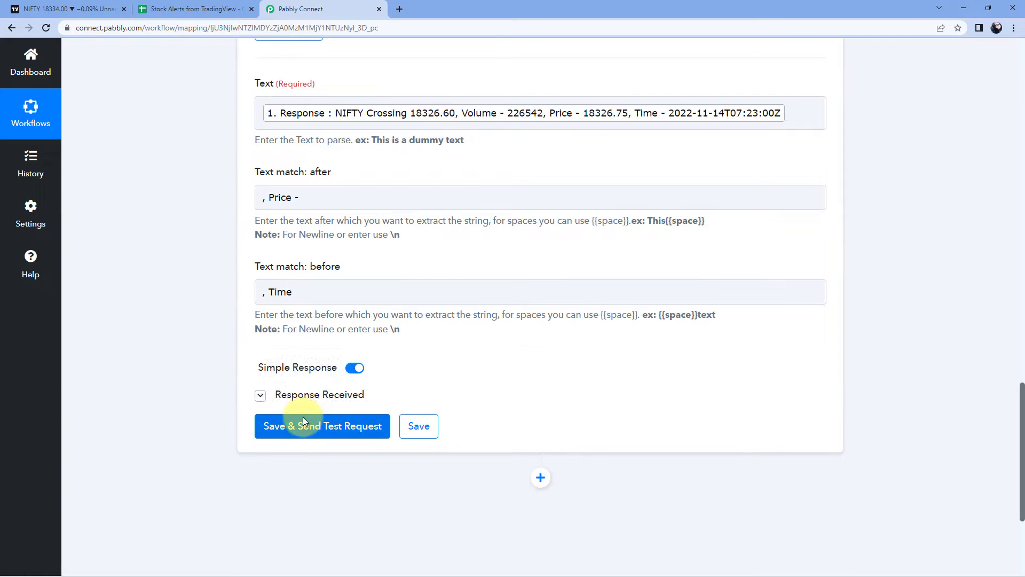
# Step: Save and test step 4, confirming Result 18326.75
pyautogui.click(303, 422)
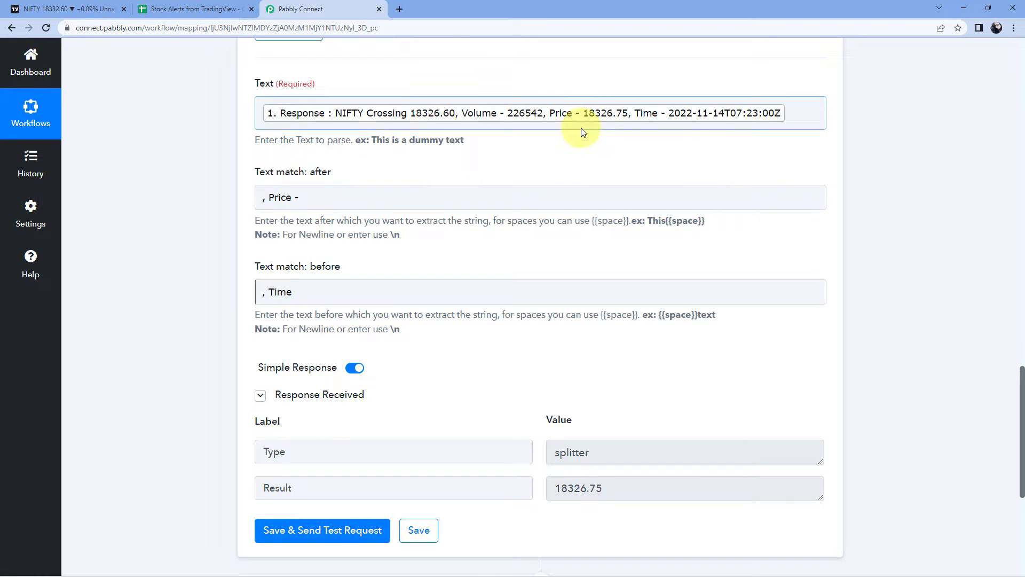
pyautogui.moveTo(617, 489); pyautogui.dragTo(532, 489)
pyautogui.click(613, 404)
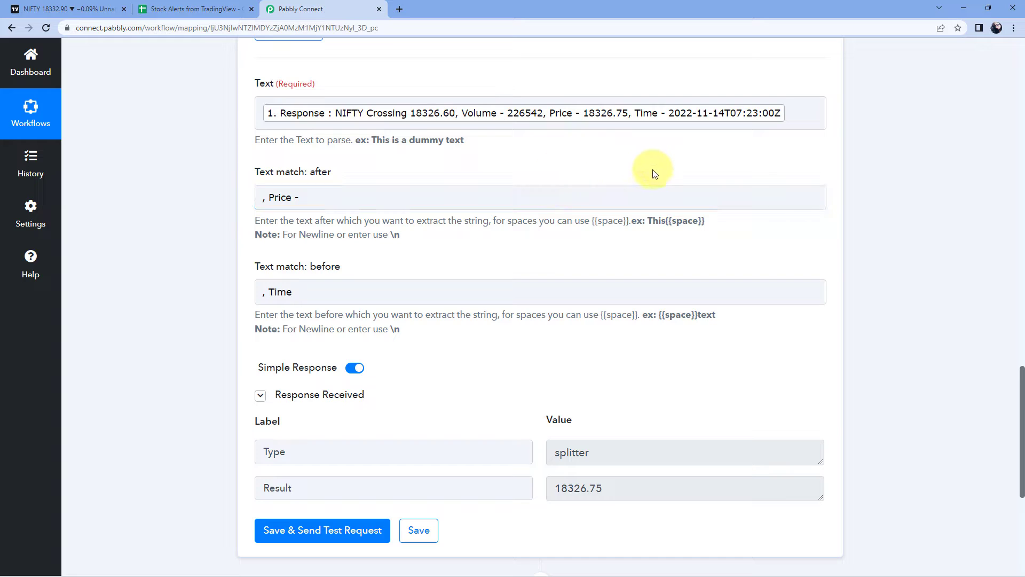
pyautogui.scroll(7, 703, 178)
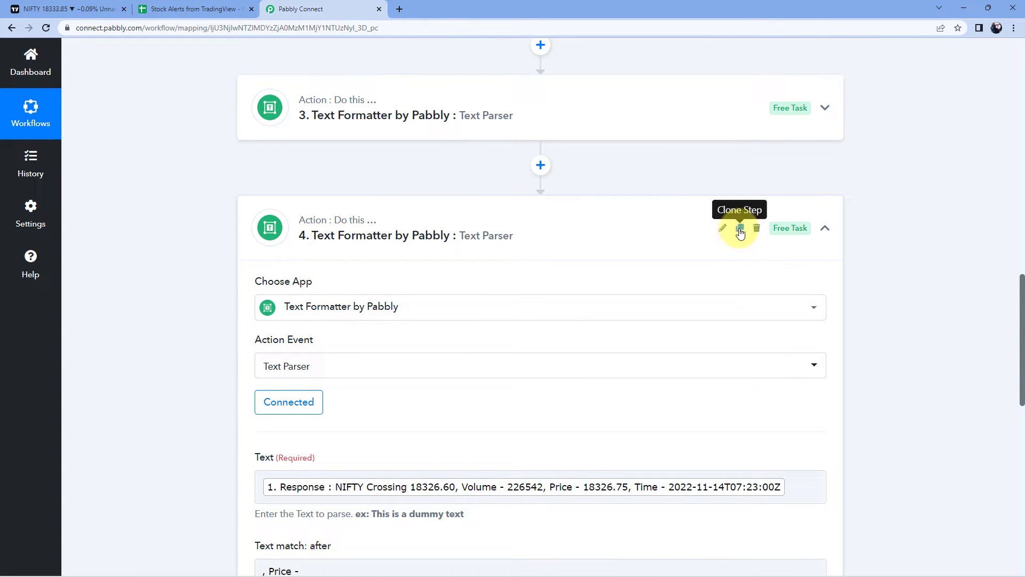
# Step: Clone the fourth Text Parser step to create a fifth parser step
pyautogui.click(740, 229)
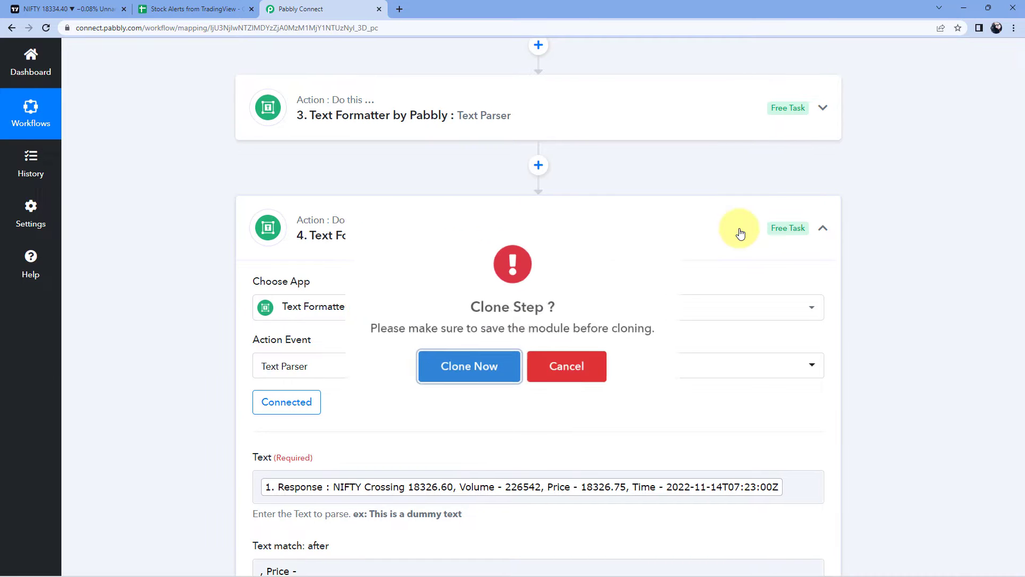
pyautogui.click(476, 377)
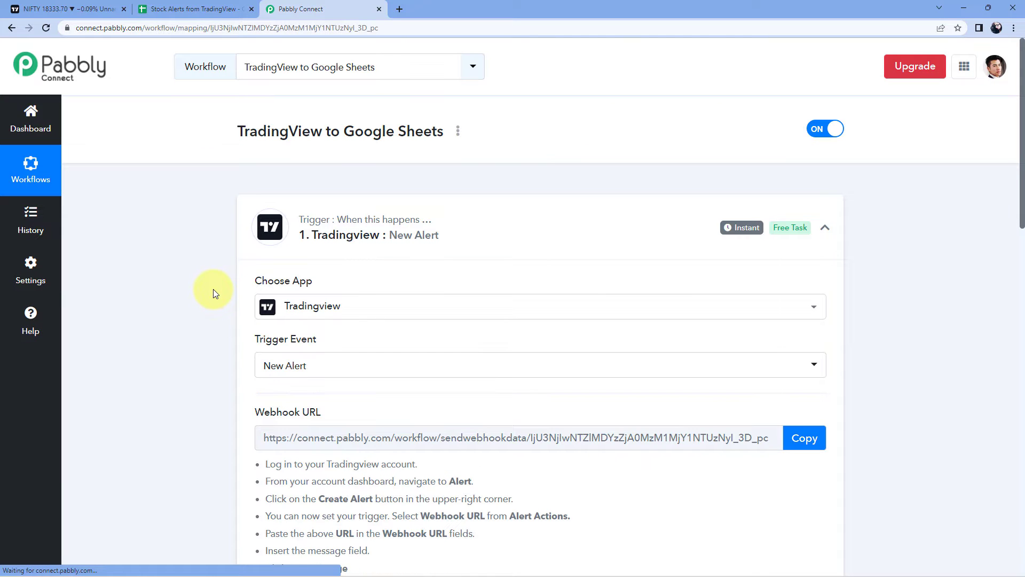
pyautogui.scroll(-9, 223, 277)
pyautogui.scroll(-9, 219, 275)
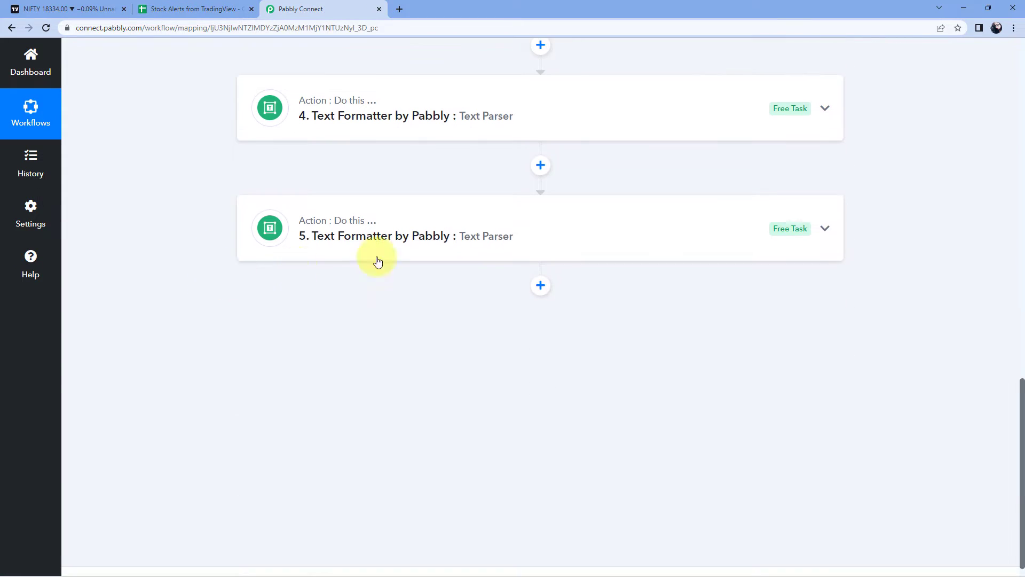
# Step: Review step 4's extracted price result, then expand step 5's ', Price -' and ', Time' match fields
pyautogui.click(545, 130)
pyautogui.scroll(-9, 226, 206)
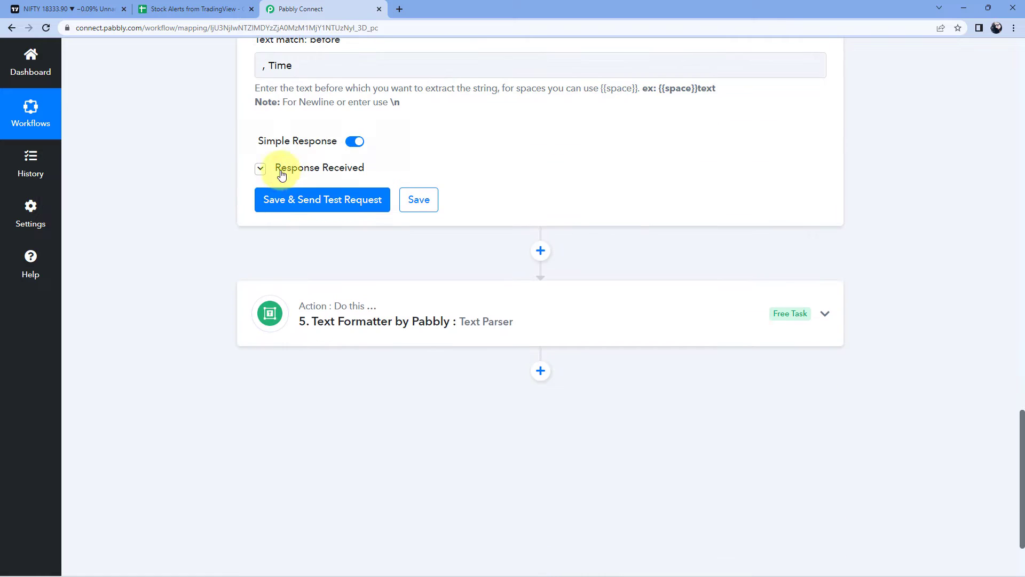
pyautogui.click(279, 169)
pyautogui.click(688, 259)
pyautogui.click(510, 309)
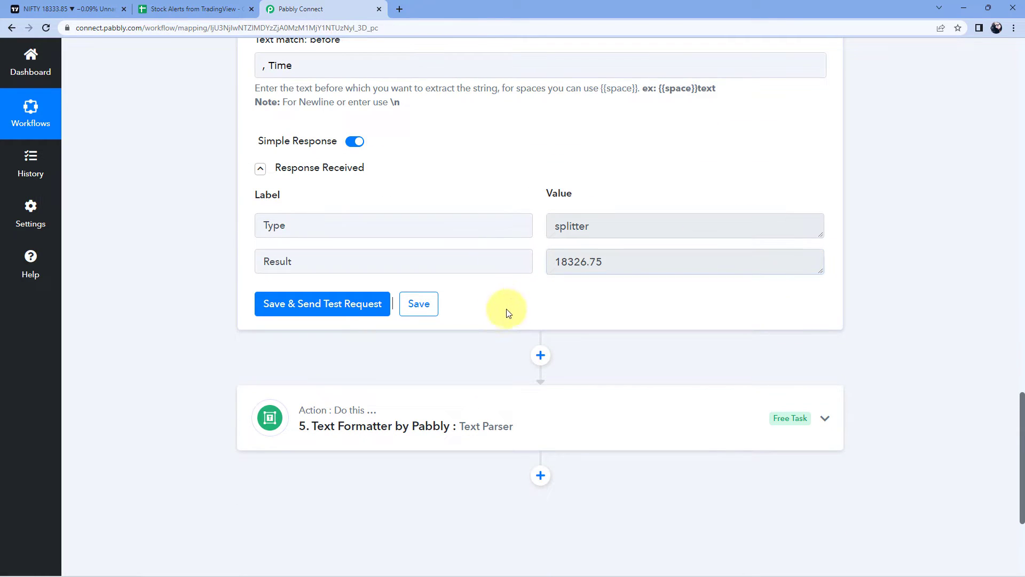
pyautogui.scroll(-3, 502, 314)
pyautogui.click(519, 278)
pyautogui.scroll(-5, 221, 302)
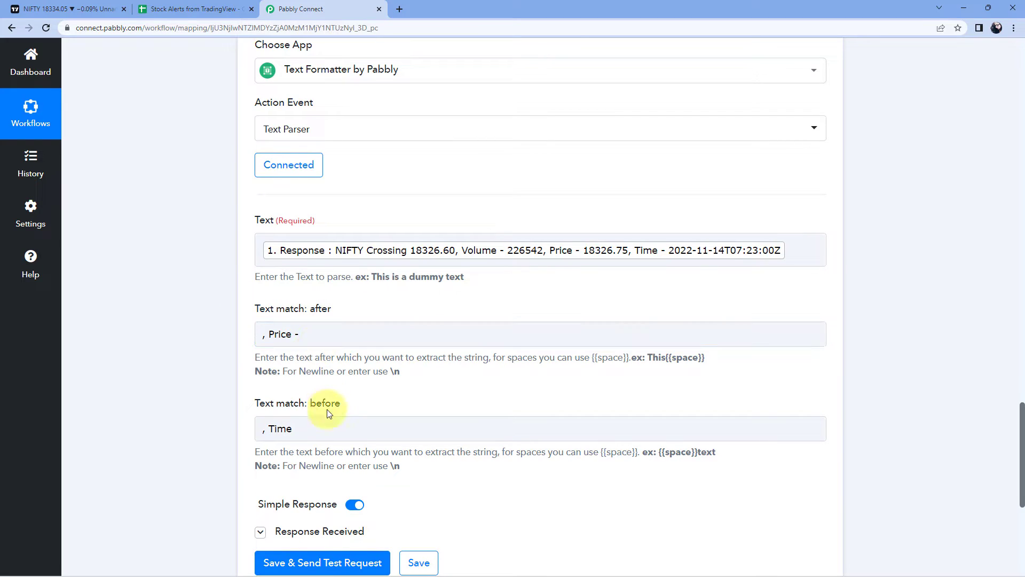
# Step: In step 5, clear the ', Time' before-match and change the after-match from ', Price -' to ', Time-'
pyautogui.click(323, 427)
pyautogui.press('BackSpace')
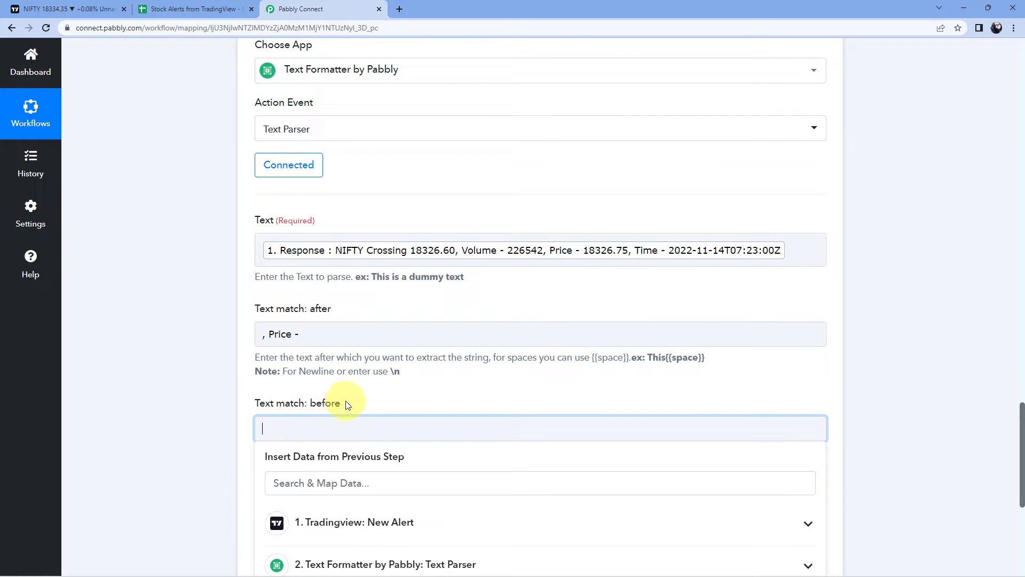
pyautogui.click(345, 358)
pyautogui.moveTo(300, 334); pyautogui.dragTo(257, 325)
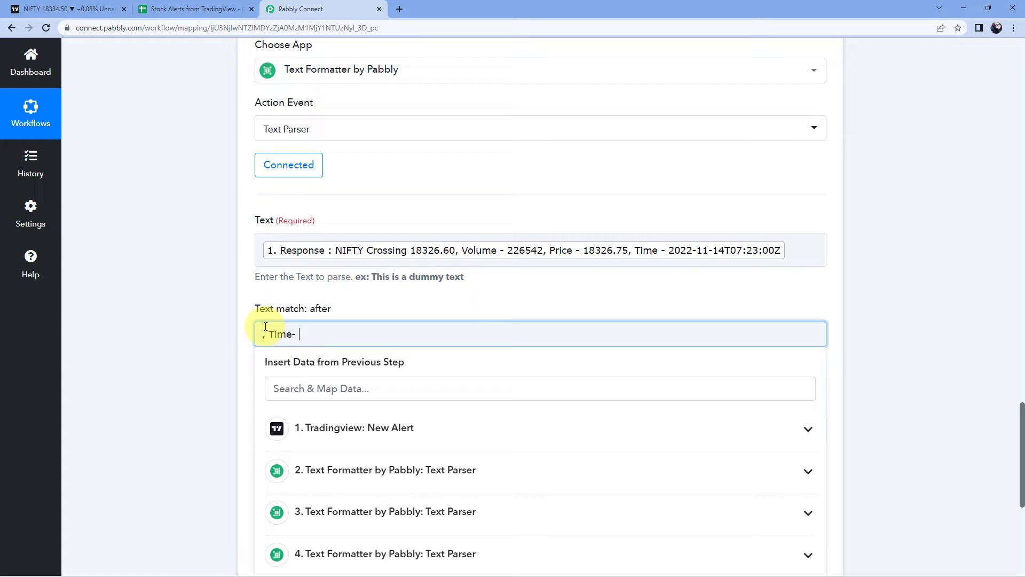
pyautogui.click(208, 328)
# Step: Save and test step 5, confirming the result 2022-11-14T07:23:00Z
pyautogui.scroll(-2, 341, 458)
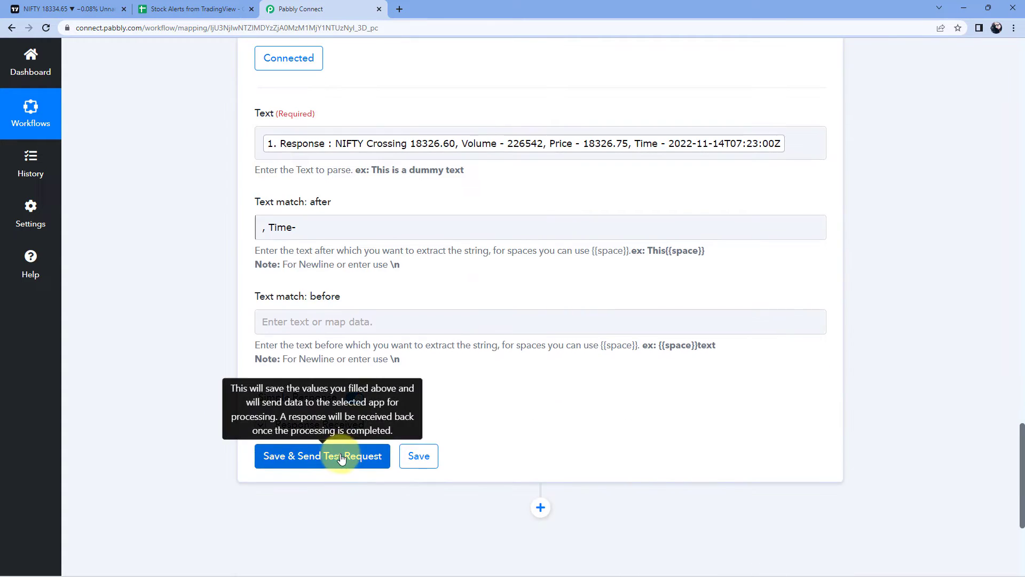
pyautogui.click(341, 458)
pyautogui.scroll(-1, 175, 344)
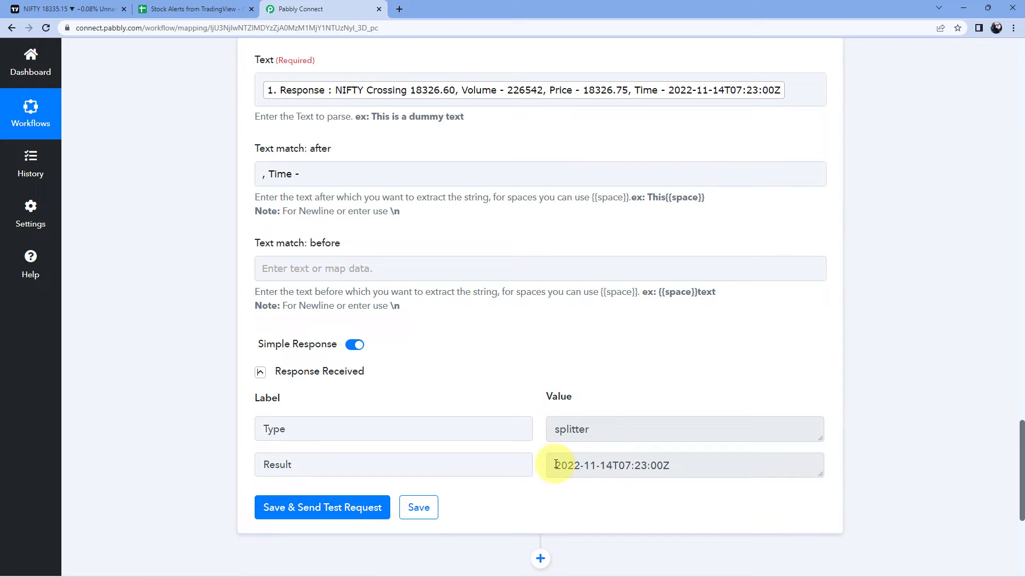
pyautogui.moveTo(556, 464); pyautogui.dragTo(474, 460)
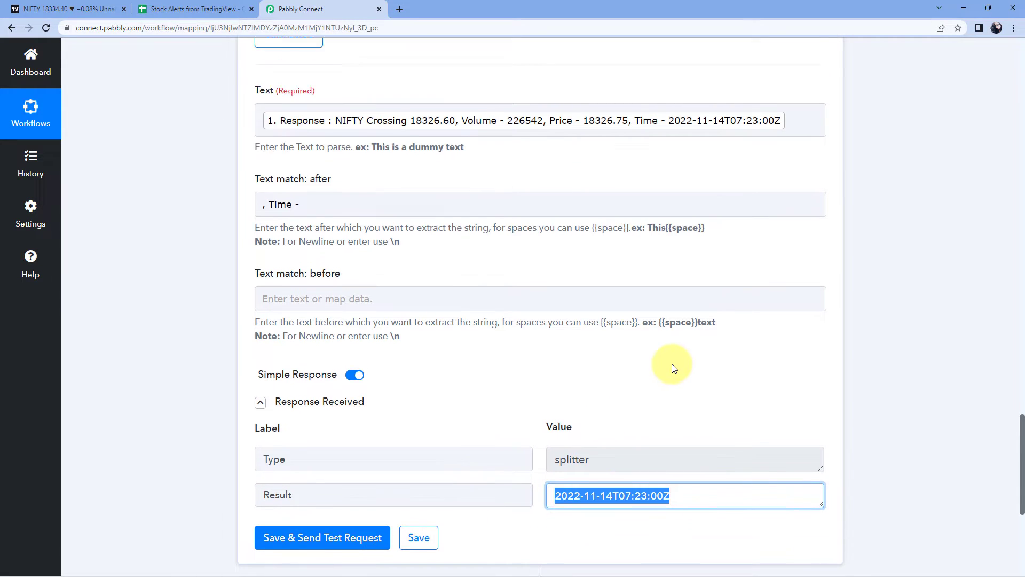
pyautogui.scroll(-7, 663, 367)
# Step: Collapse the time parser and the price parser (result 18326.75) steps
pyautogui.click(647, 243)
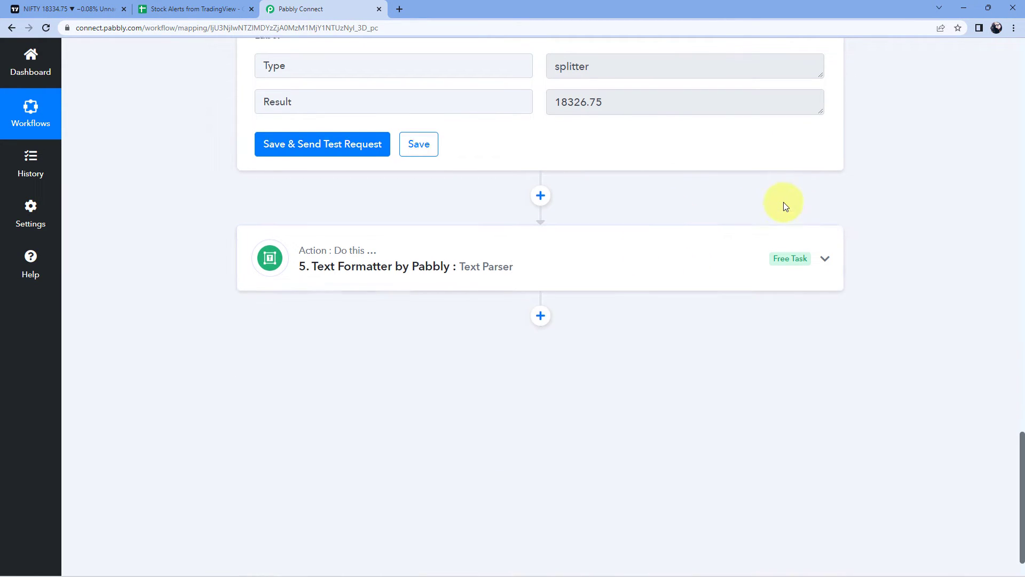
pyautogui.scroll(3, 647, 316)
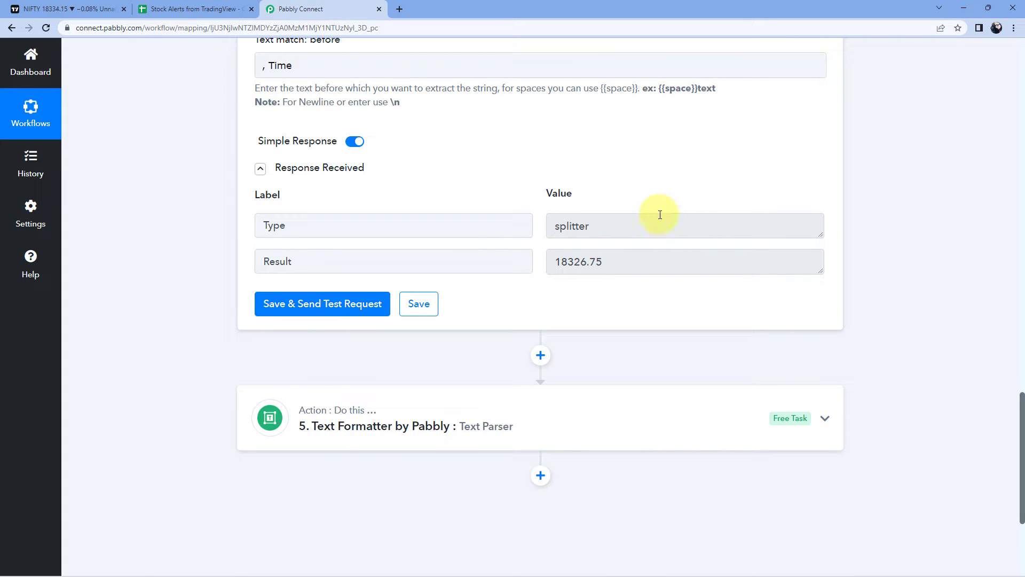
pyautogui.moveTo(628, 260); pyautogui.dragTo(536, 271)
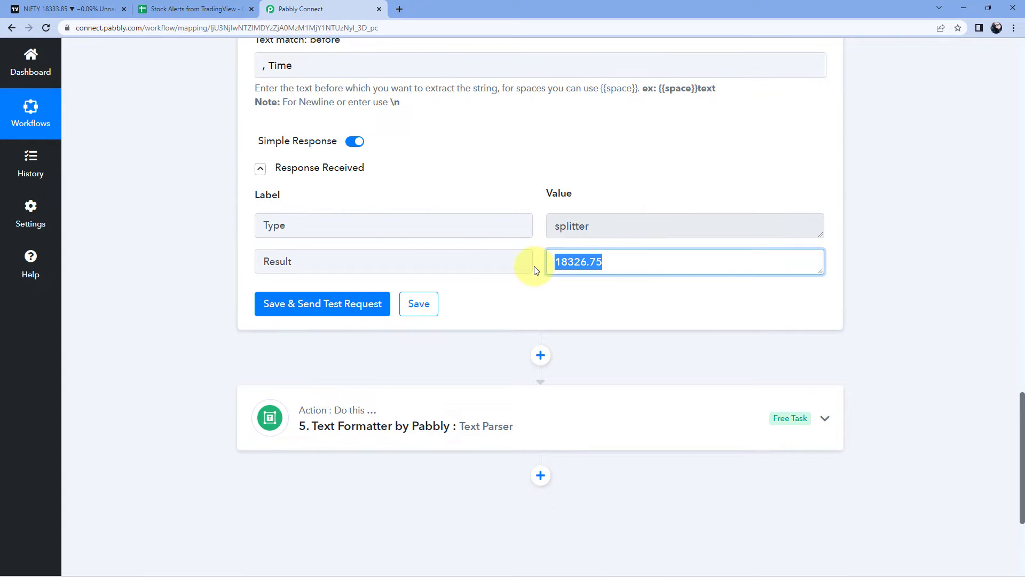
pyautogui.scroll(9, 671, 192)
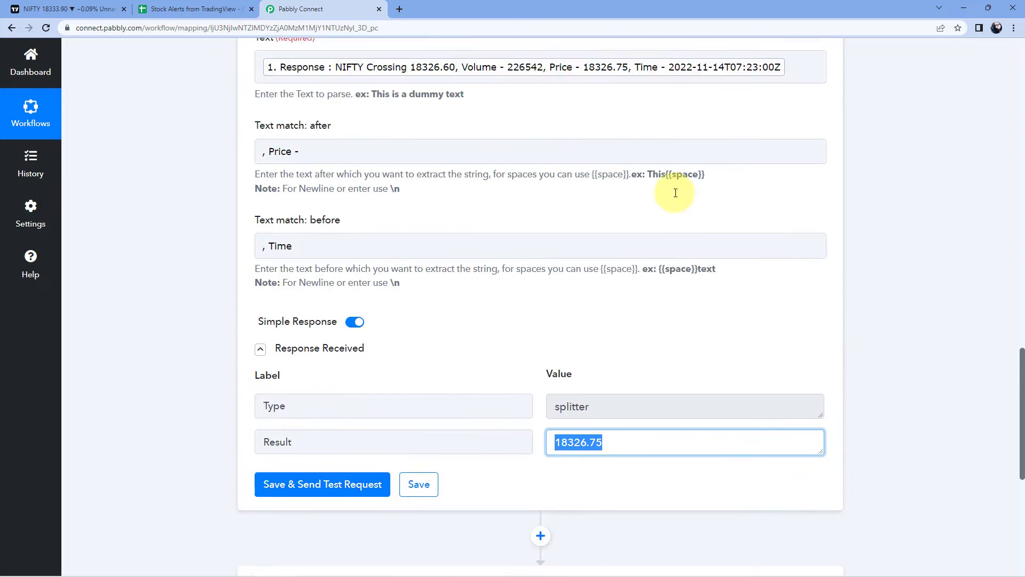
pyautogui.scroll(3, 684, 235)
pyautogui.click(672, 245)
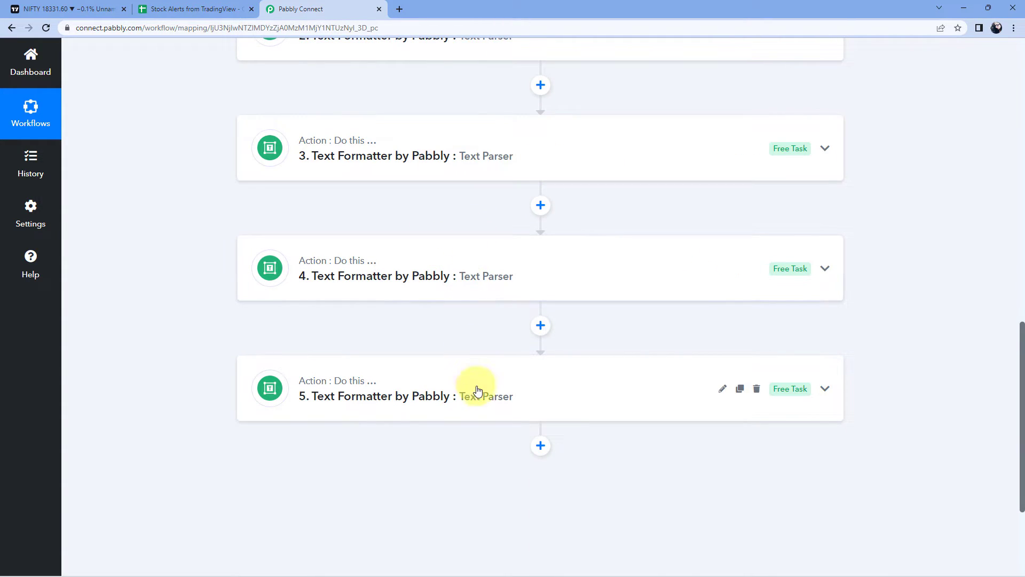
# Step: Check the spreadsheet's column headings and add a new action step after step 5
pyautogui.click(199, 9)
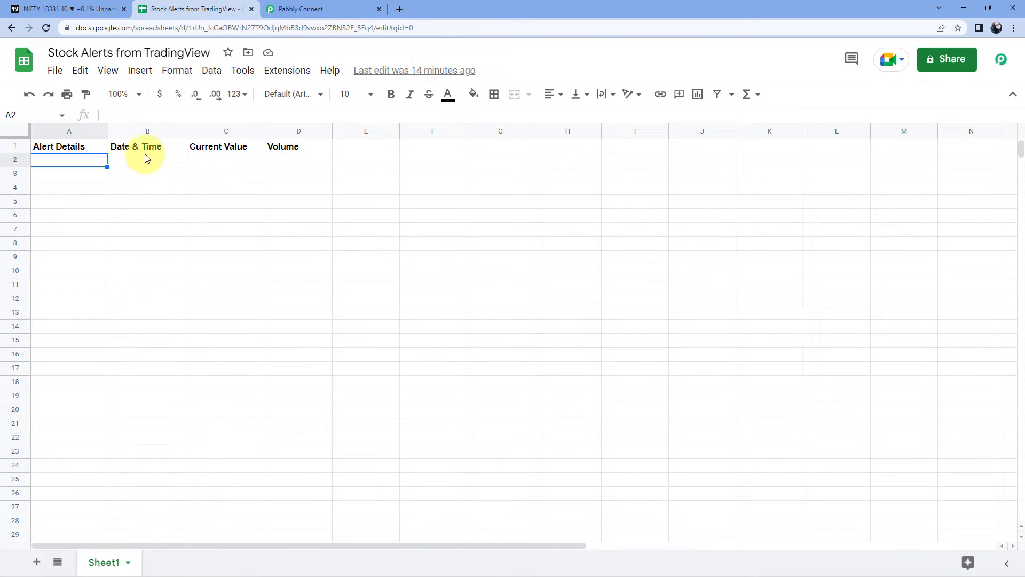
pyautogui.click(328, 9)
pyautogui.scroll(-3, 231, 252)
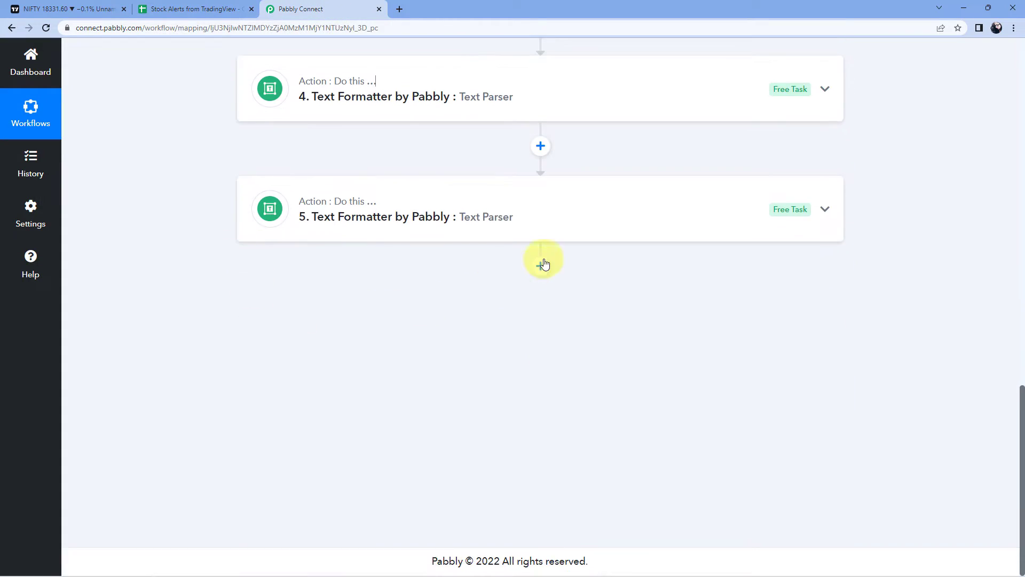
pyautogui.click(541, 265)
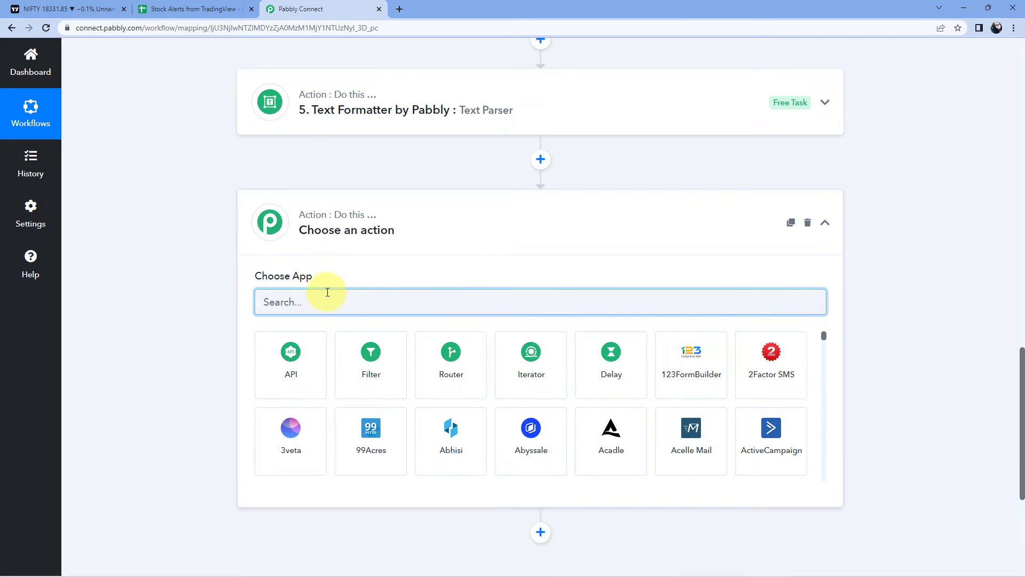
# Step: Set the new step's app to Google Sheets with the Add New Row action event
pyautogui.write('Google')
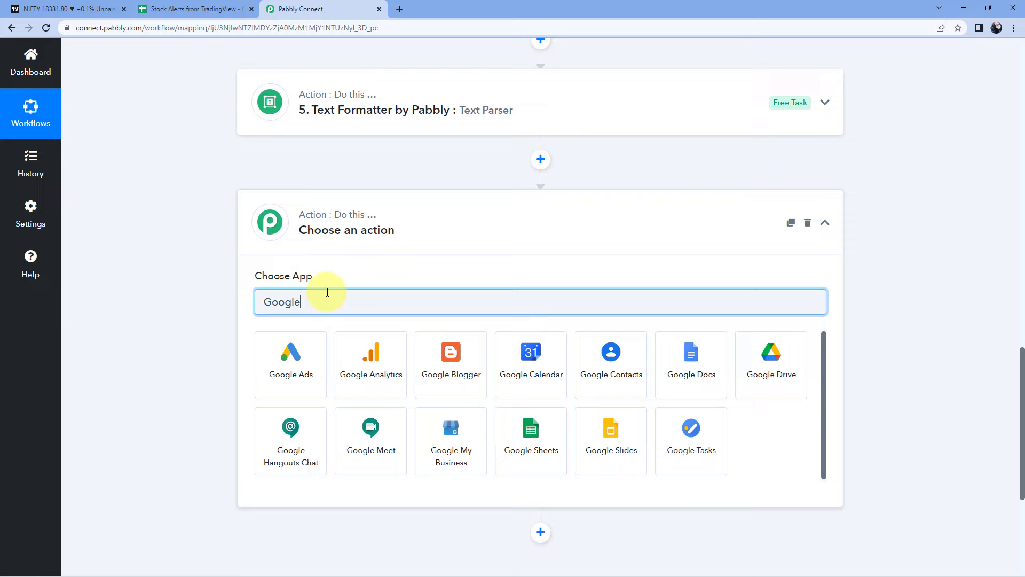
pyautogui.write(' Sheets')
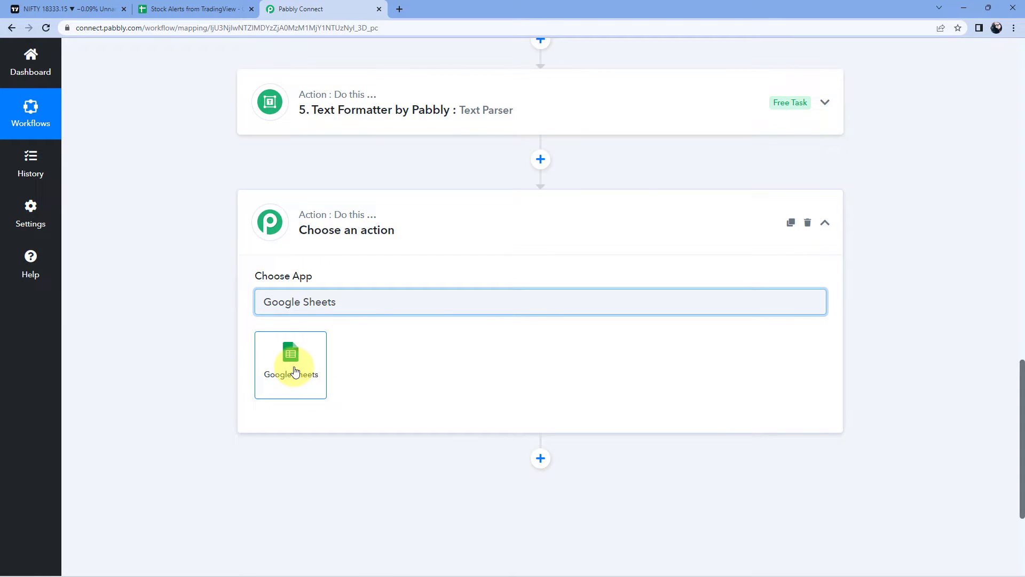
pyautogui.click(294, 370)
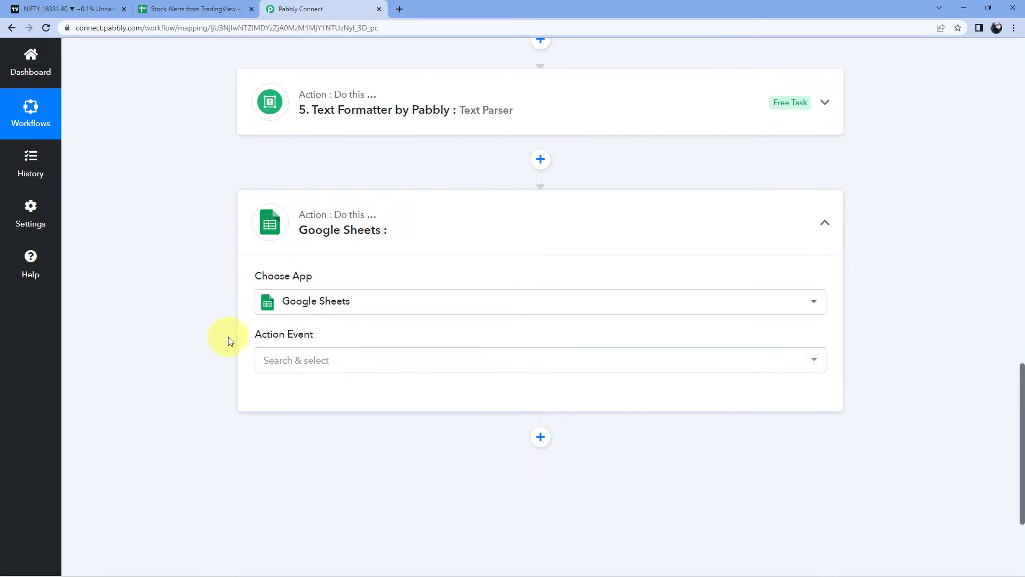
pyautogui.click(342, 359)
pyautogui.scroll(-2, 220, 348)
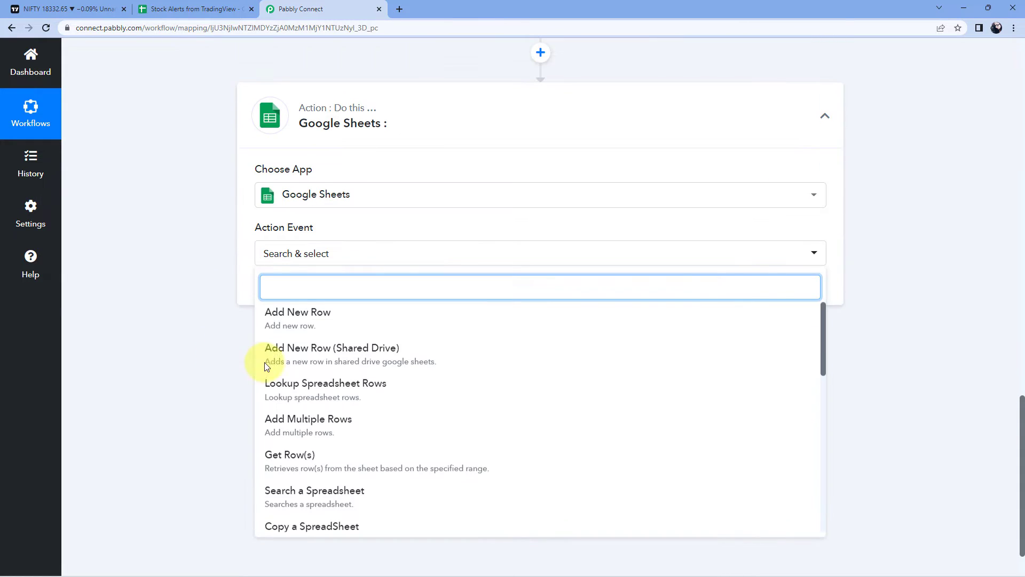
pyautogui.click(359, 320)
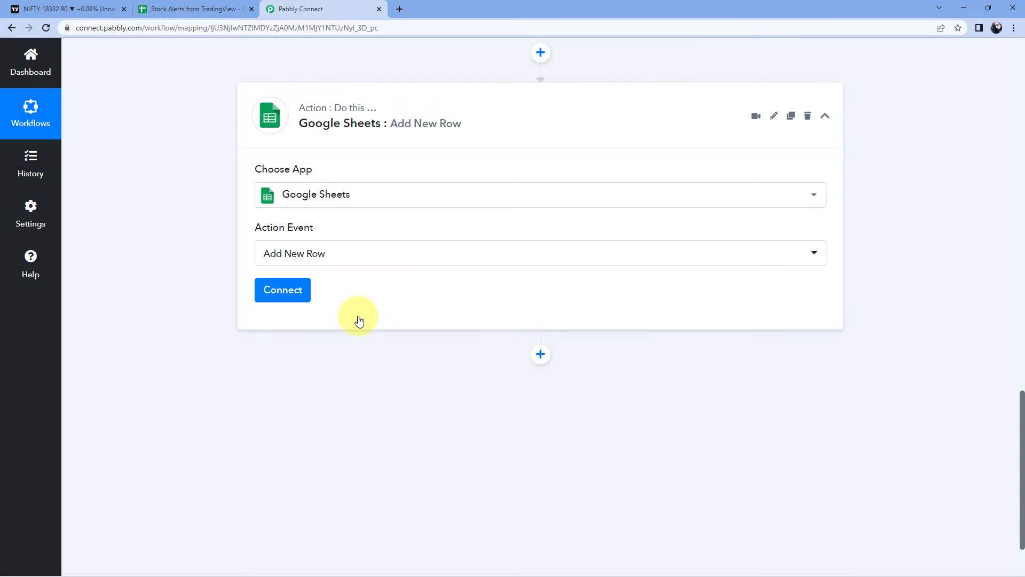
# Step: Add a new Google Sheets connection, choose the Google account and grant Pabbly Connect access
pyautogui.click(309, 295)
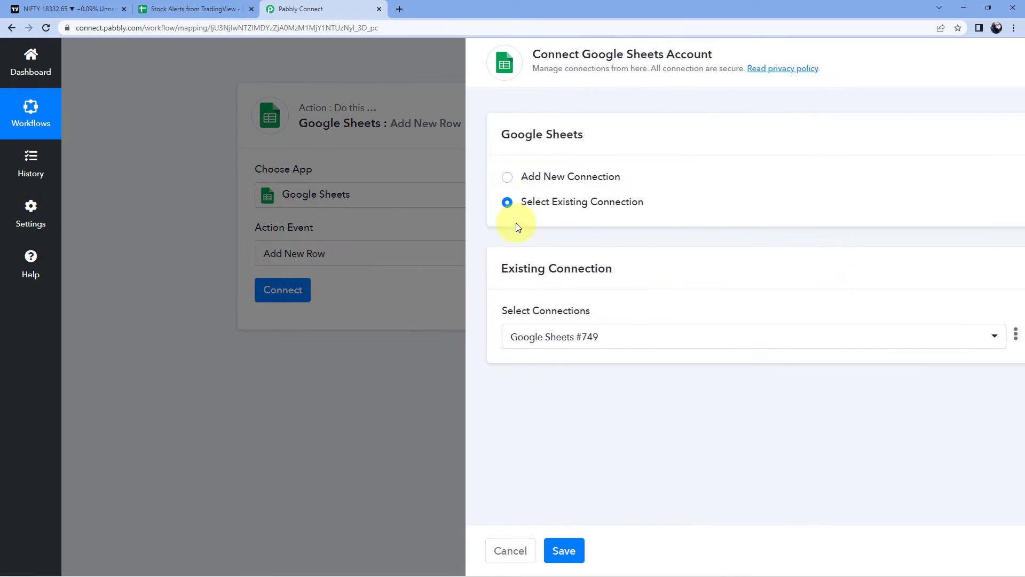
pyautogui.click(558, 180)
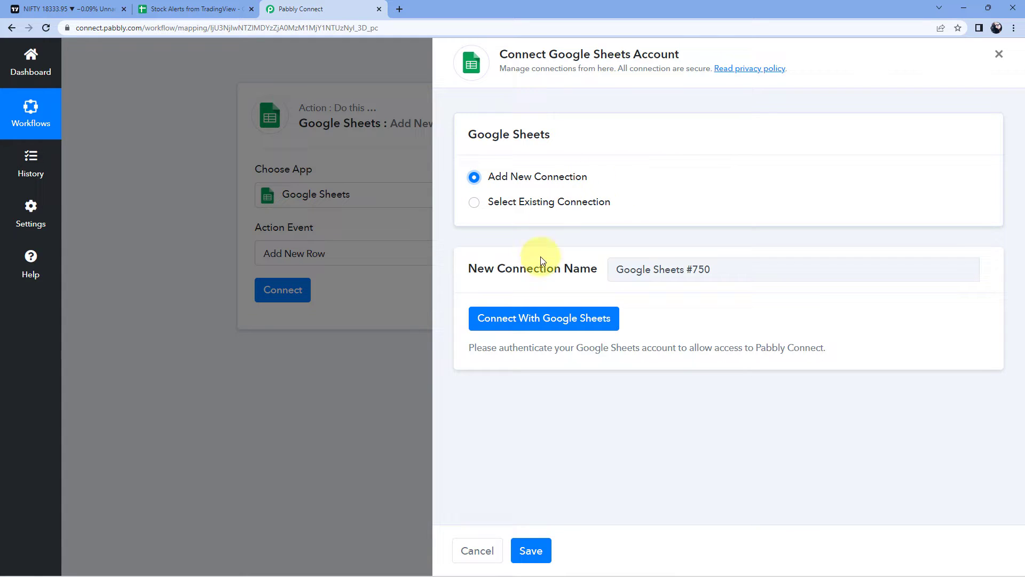
pyautogui.click(541, 327)
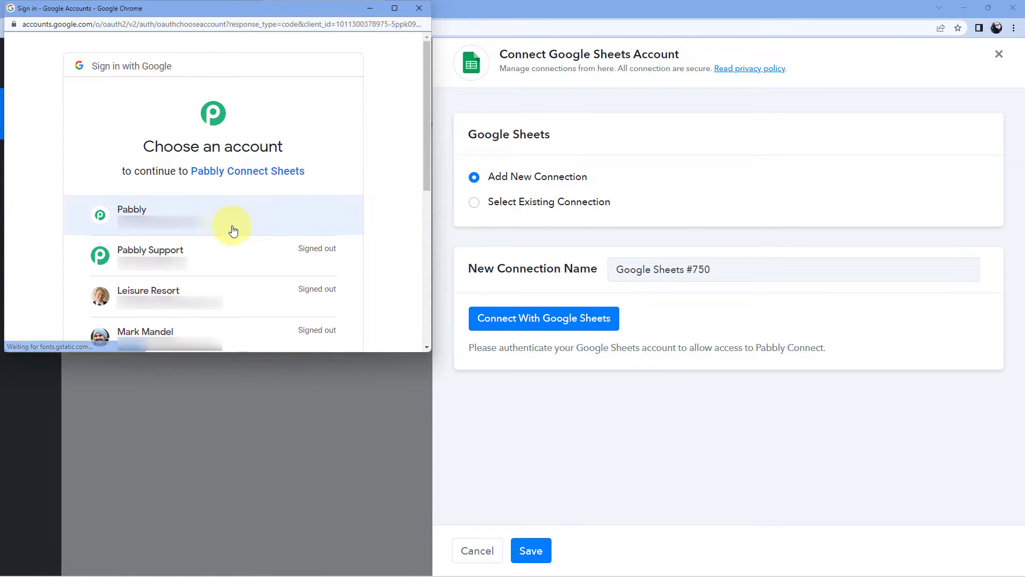
pyautogui.click(227, 223)
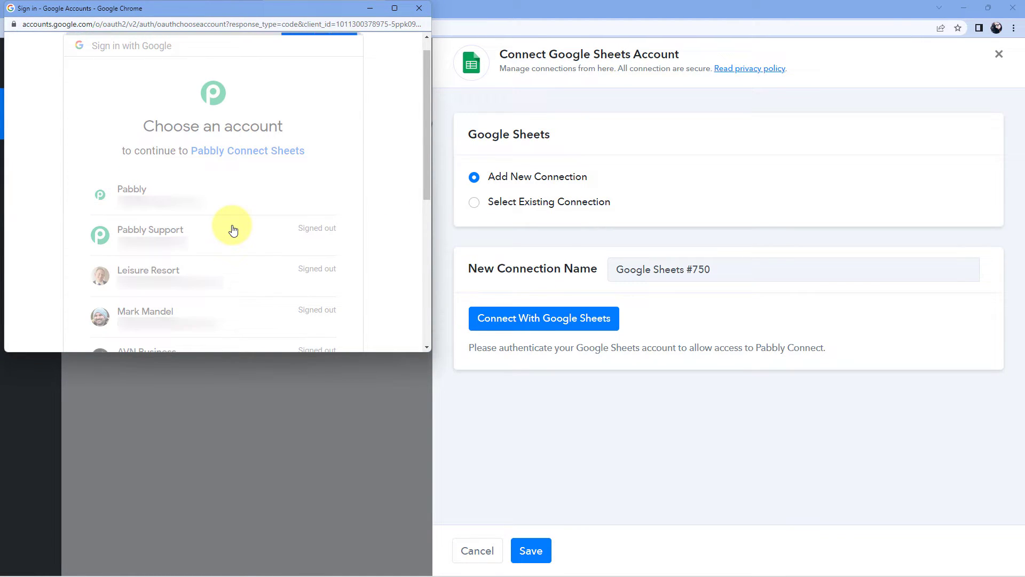
pyautogui.scroll(-1, 232, 225)
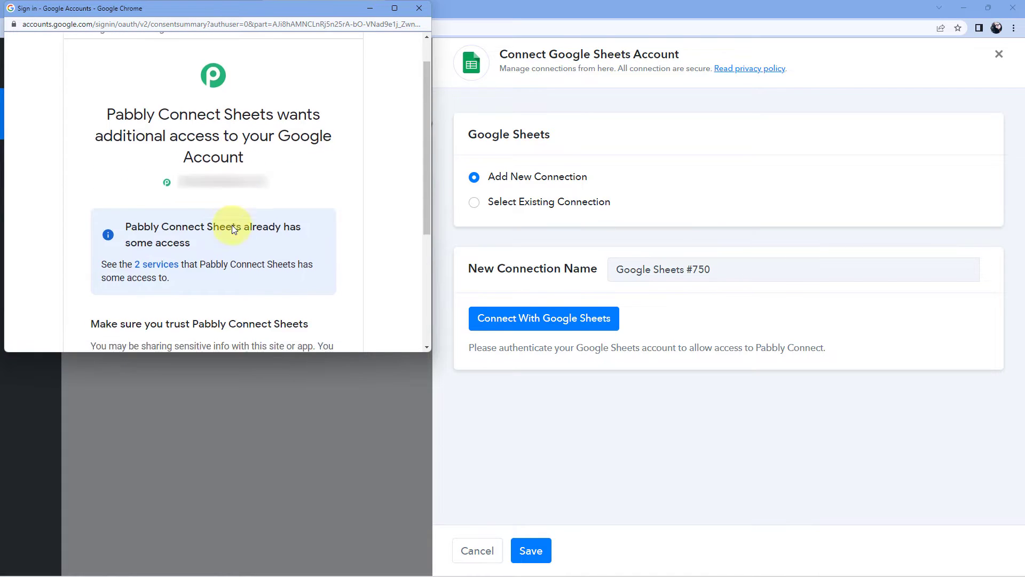
pyautogui.scroll(-5, 232, 225)
pyautogui.click(271, 254)
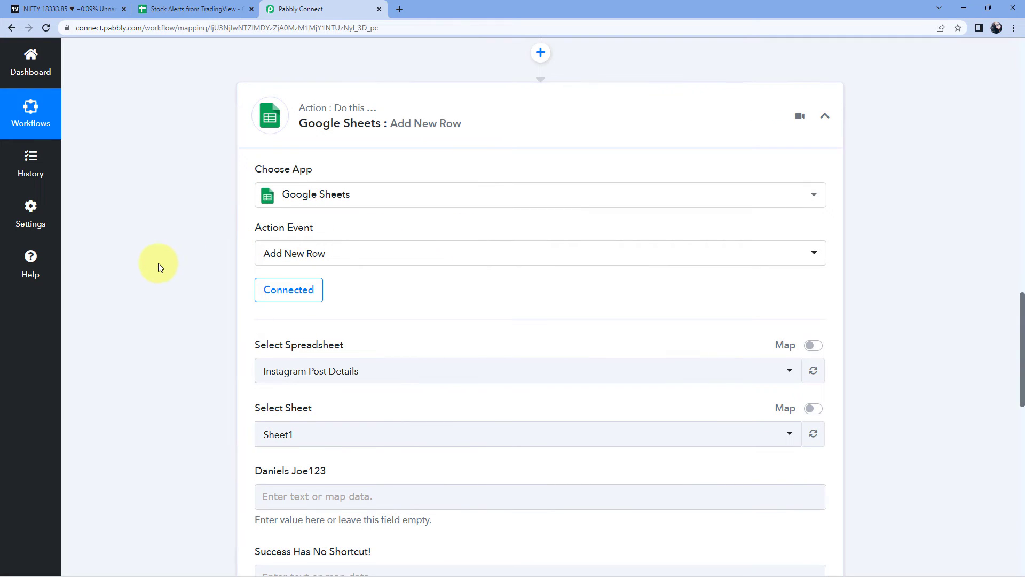
# Step: Select Stock Alerts from TradingView as the spreadsheet for the Add New Row step
pyautogui.scroll(-1, 159, 260)
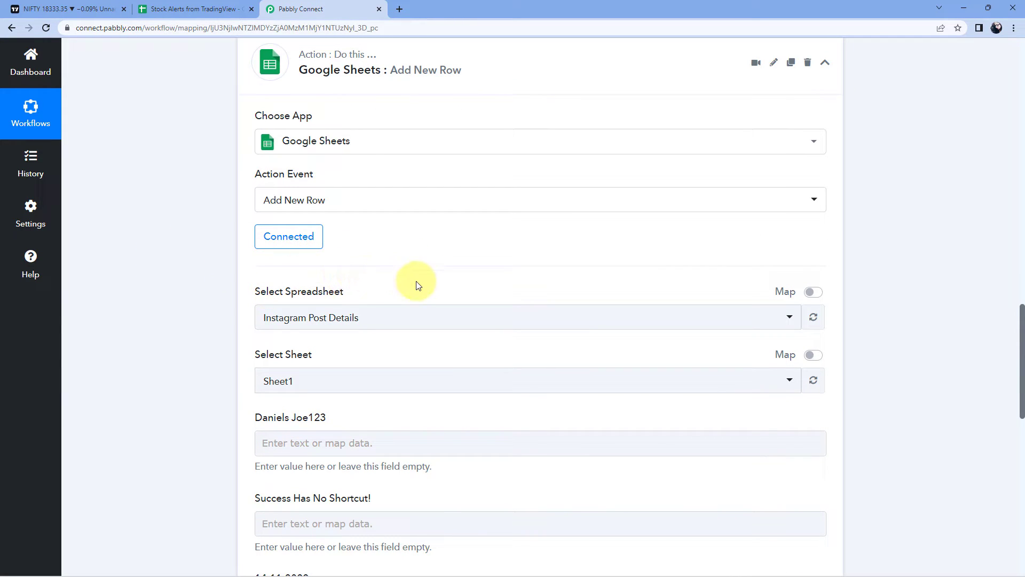
pyautogui.scroll(-2, 416, 225)
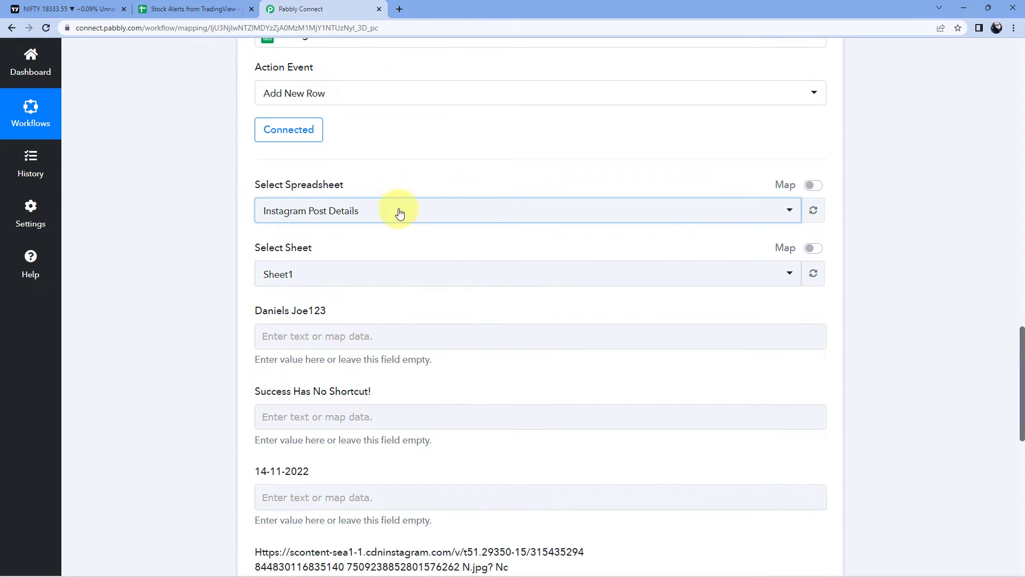
pyautogui.click(398, 211)
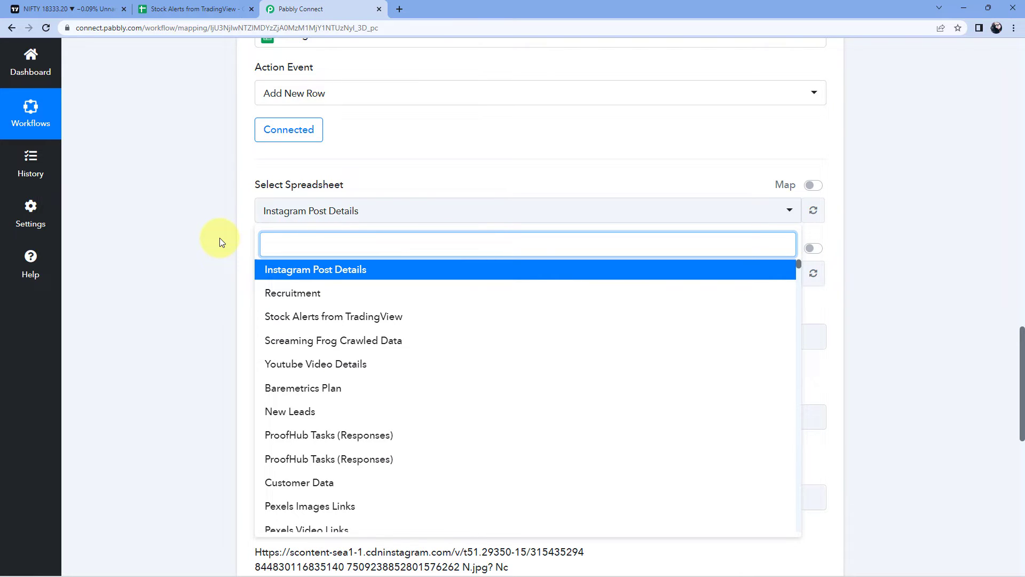
pyautogui.click(187, 10)
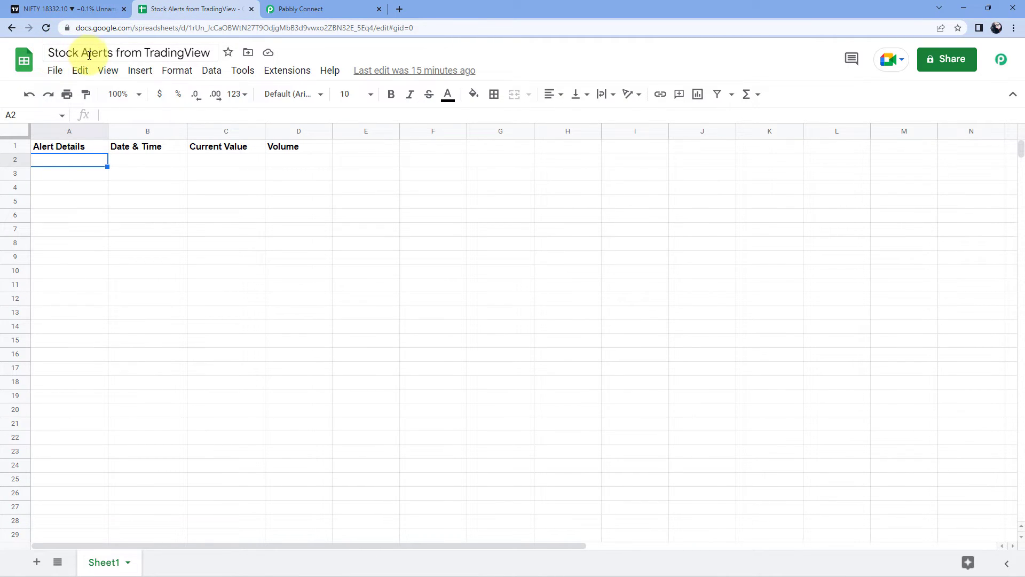
pyautogui.click(347, 10)
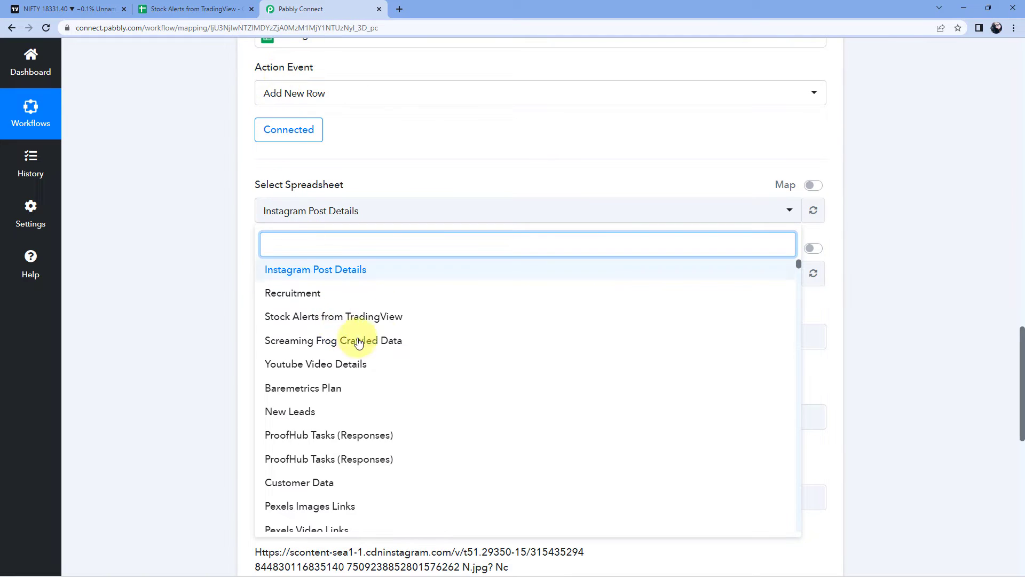
pyautogui.click(365, 318)
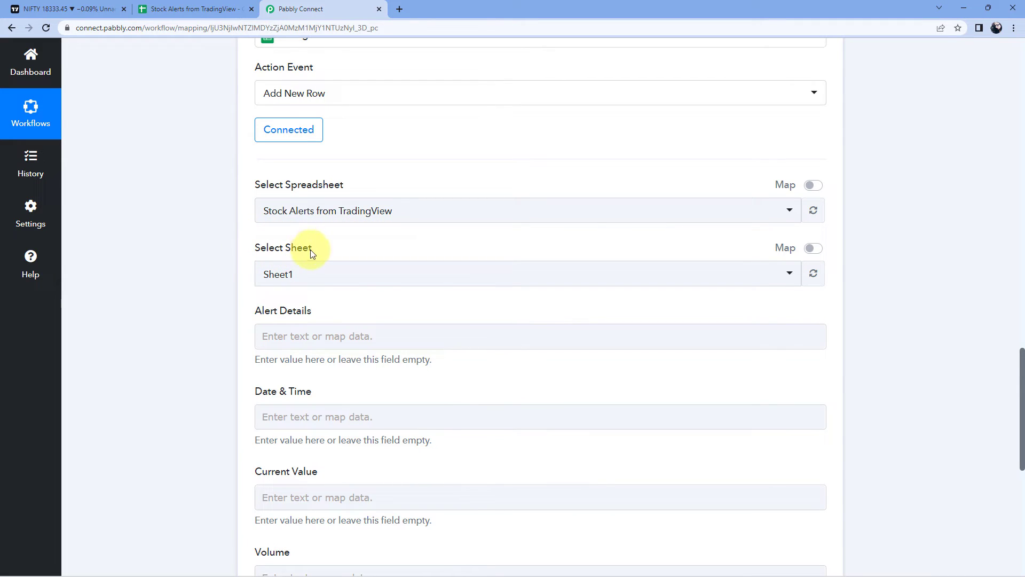
# Step: Choose Sheet1 as the target sheet and compare the column headers with the mapping form
pyautogui.click(228, 9)
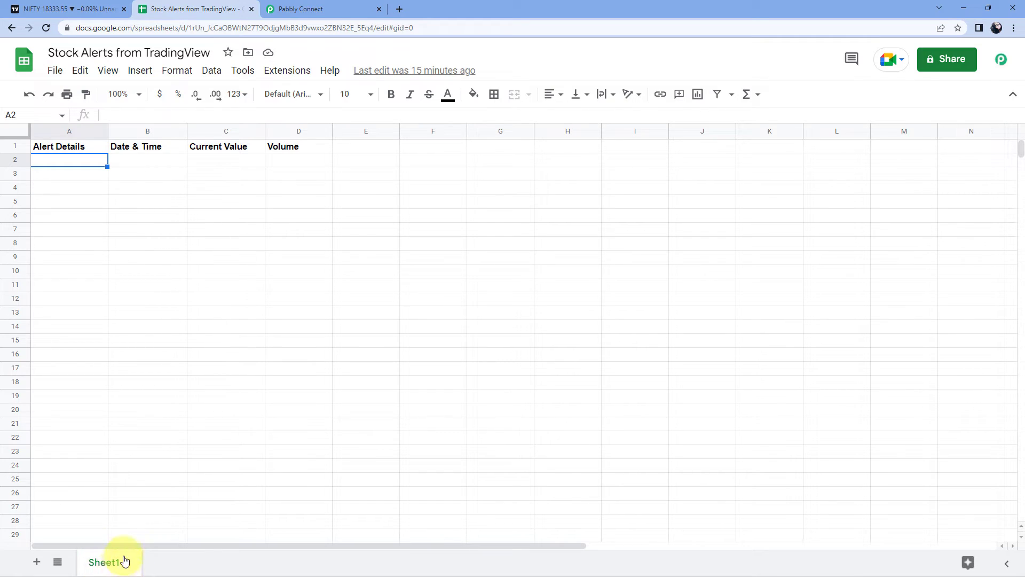
pyautogui.click(316, 9)
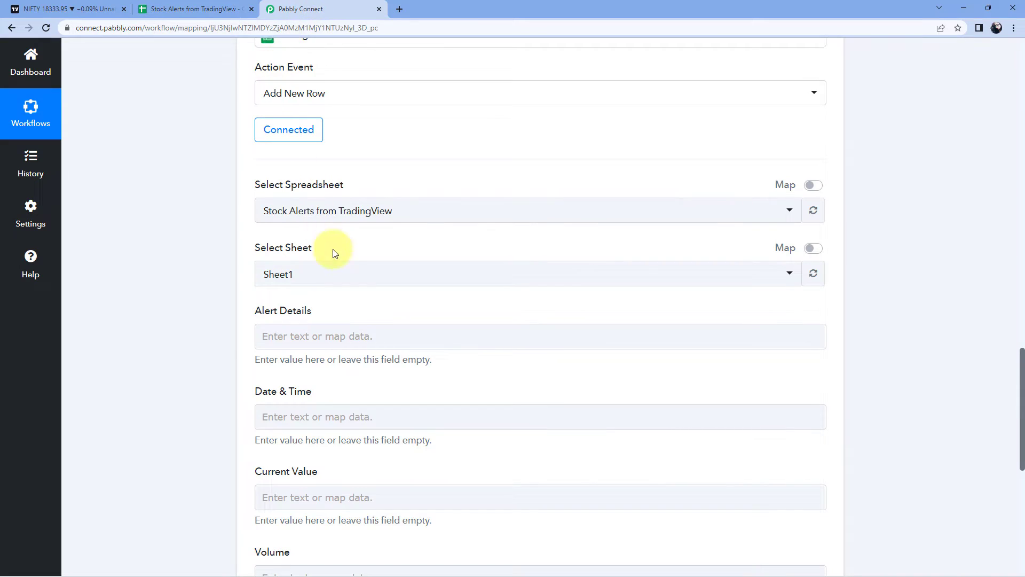
pyautogui.click(329, 270)
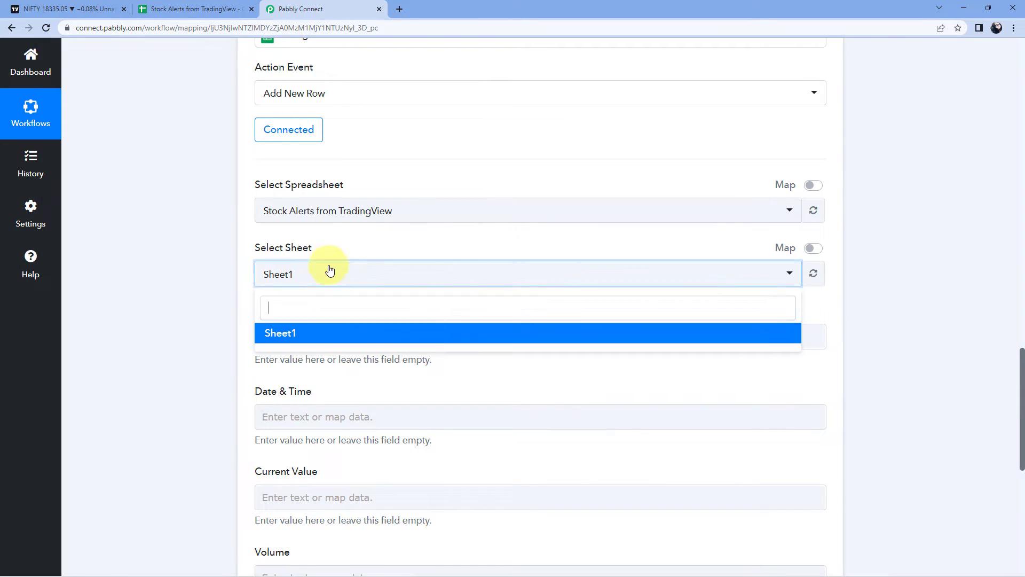
pyautogui.click(318, 333)
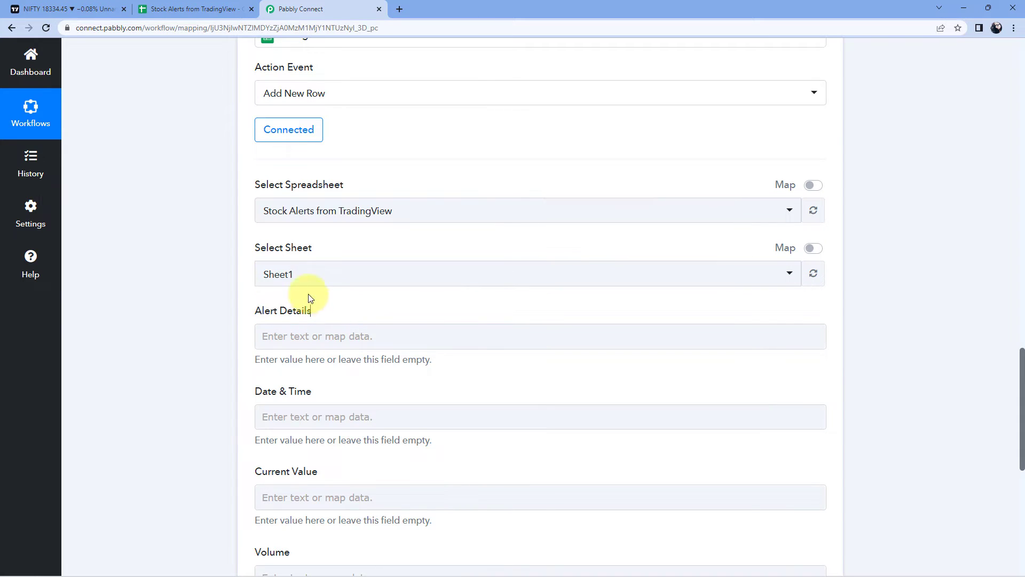
pyautogui.scroll(-4, 217, 271)
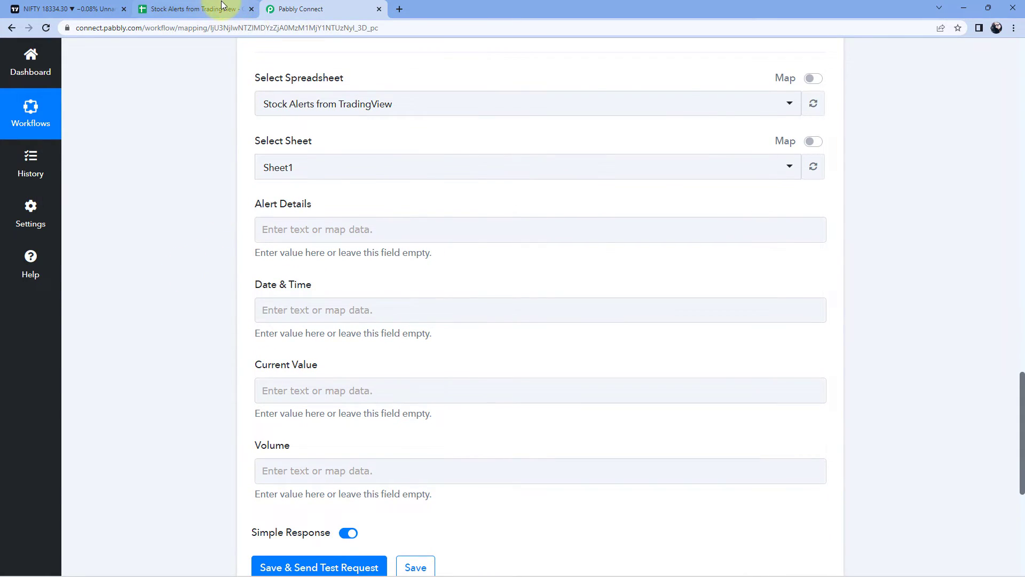
pyautogui.click(222, 6)
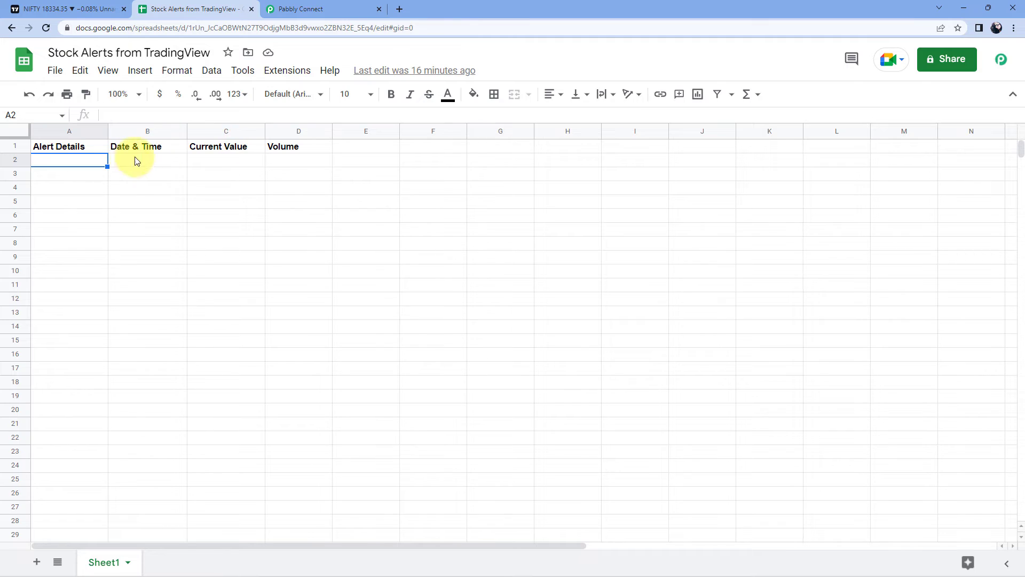
pyautogui.click(305, 6)
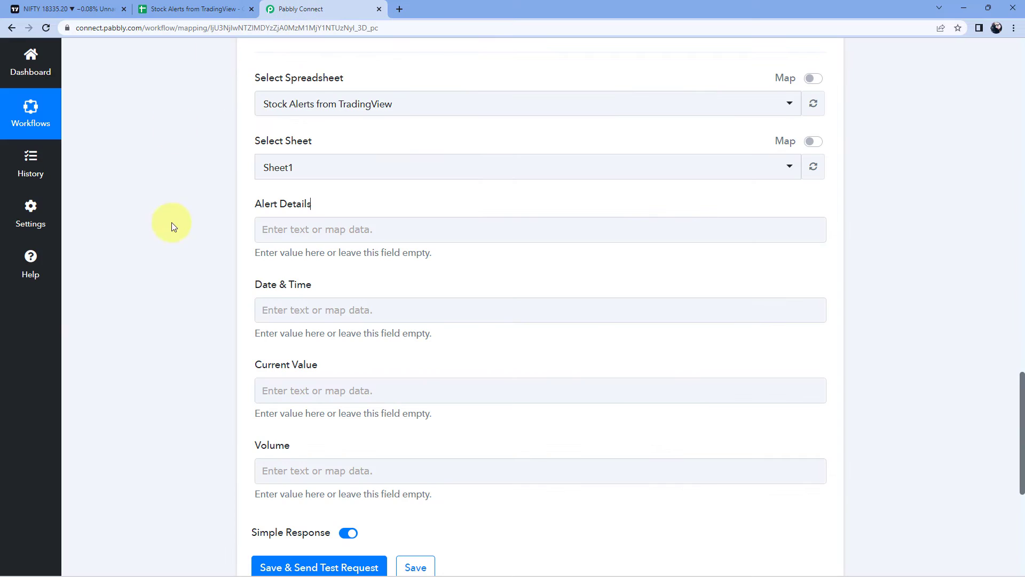
pyautogui.scroll(-1, 240, 188)
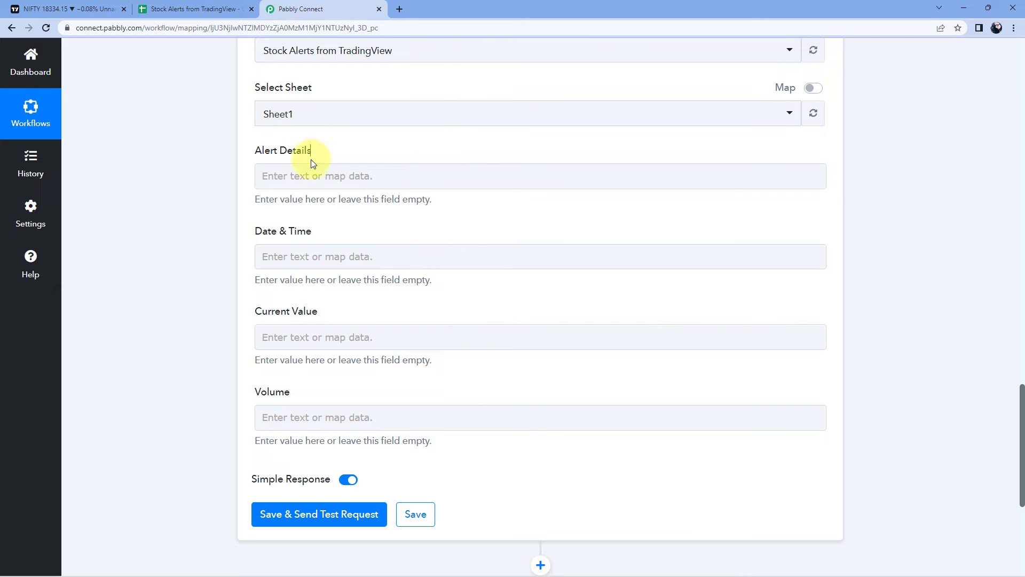
# Step: Map step 2's NIFTY Crossing text to Alert Details and step 5's timestamp to Date & Time
pyautogui.click(269, 176)
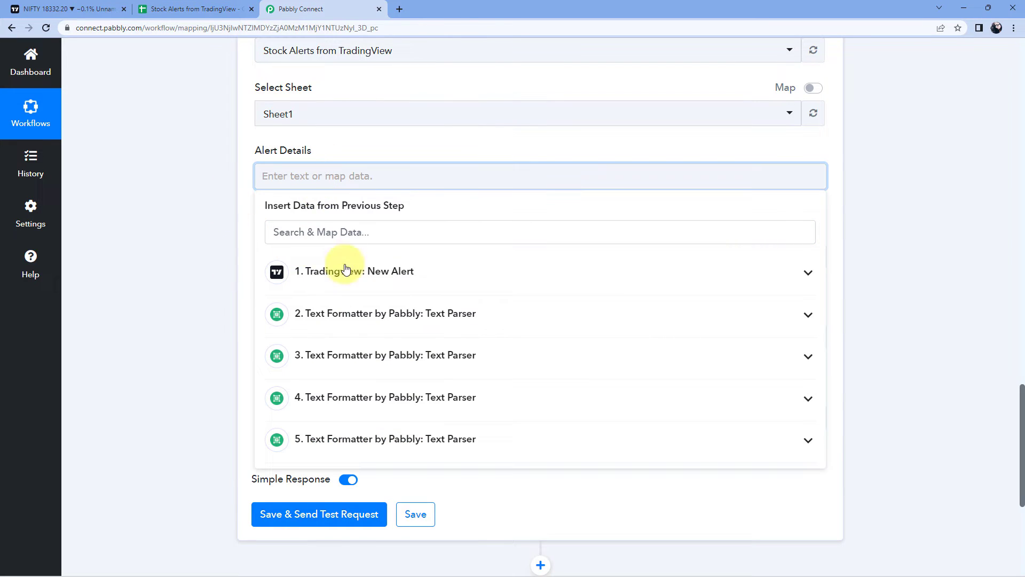
pyautogui.click(436, 314)
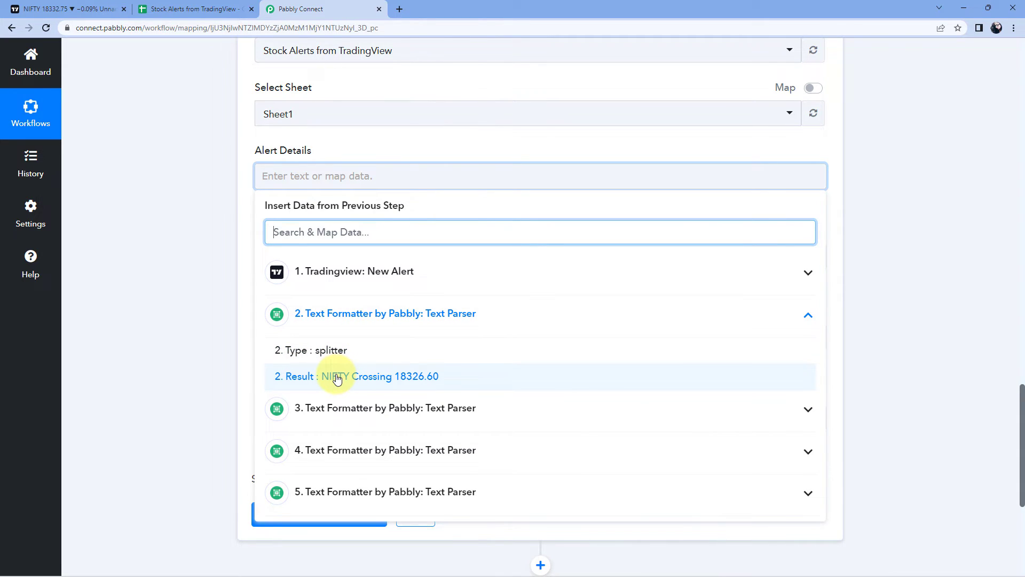
pyautogui.click(321, 377)
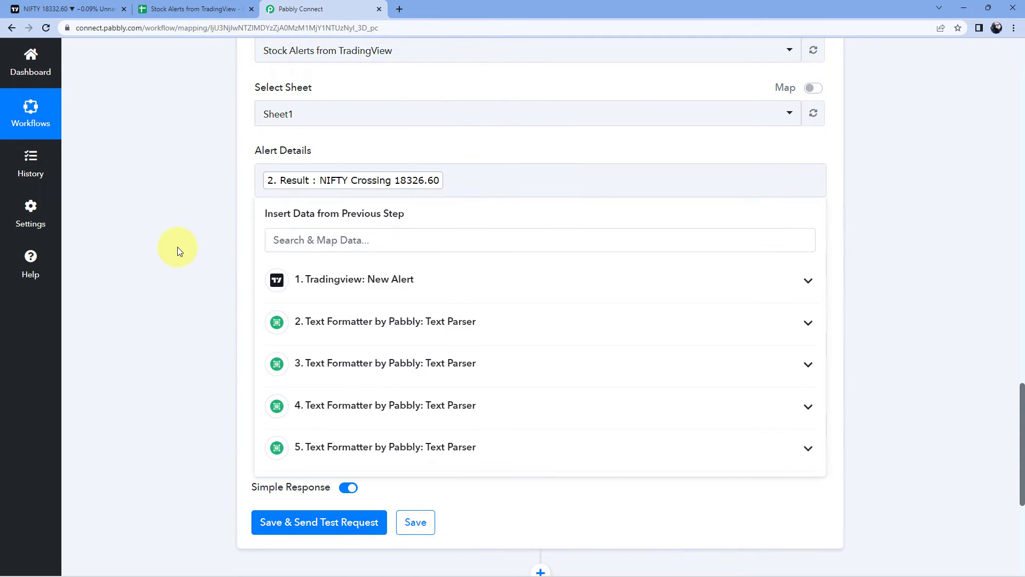
pyautogui.click(177, 247)
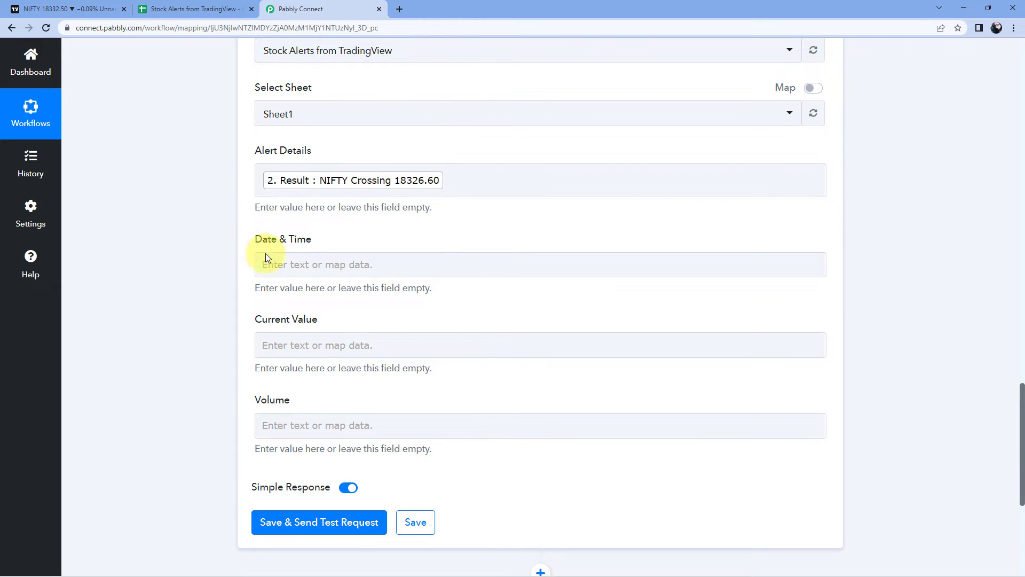
pyautogui.click(292, 269)
pyautogui.click(292, 266)
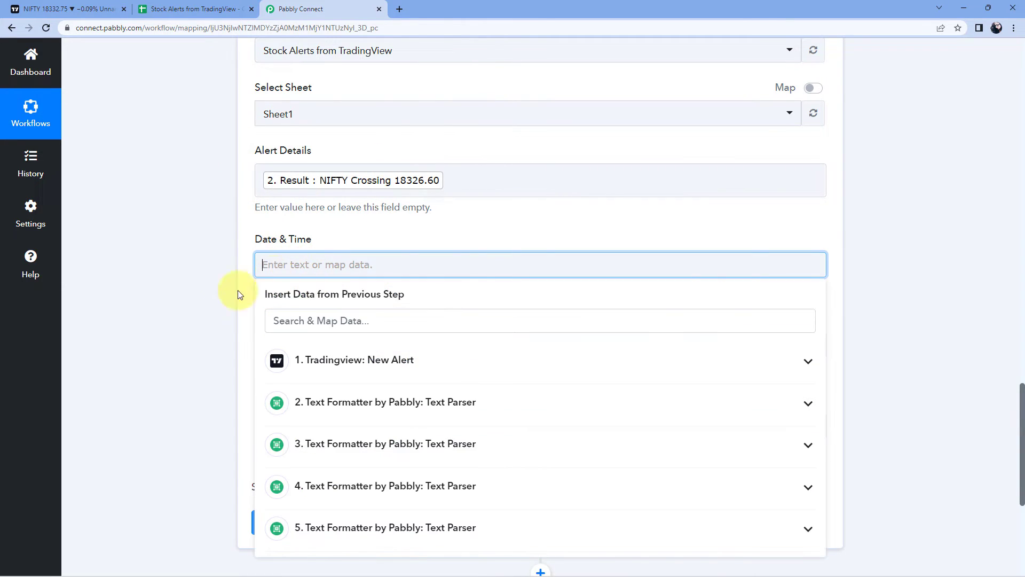
pyautogui.scroll(-2, 224, 313)
pyautogui.click(415, 421)
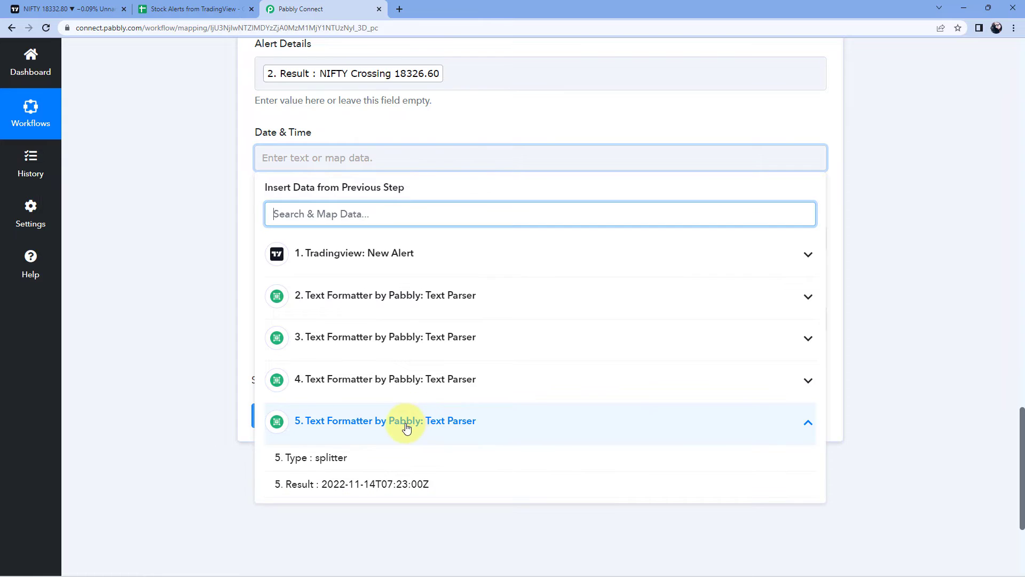
pyautogui.click(360, 485)
pyautogui.click(203, 247)
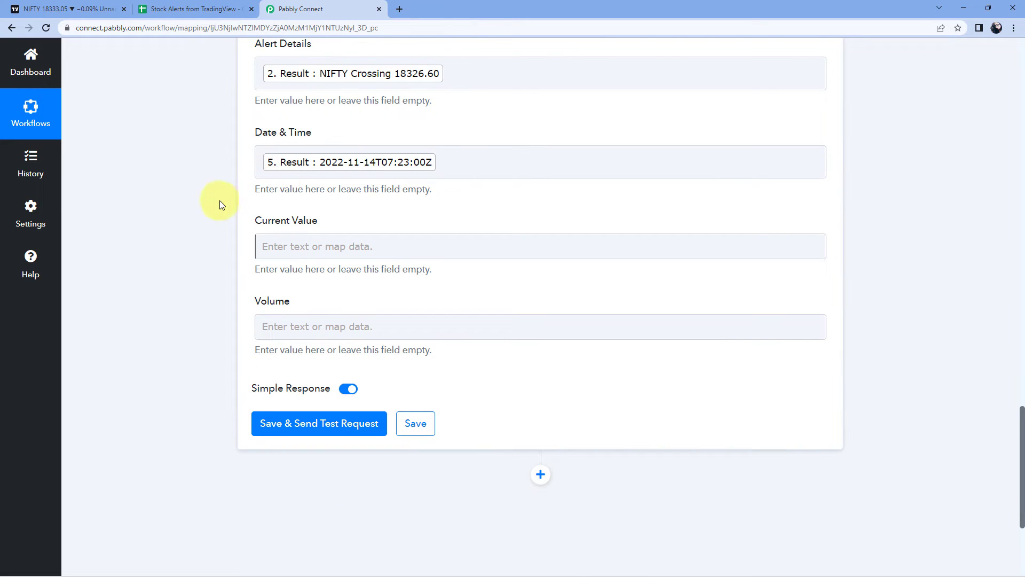
# Step: Map step 4's 18326.75 to Current Value and step 3's 226542 to Volume
pyautogui.scroll(-1, 220, 205)
pyautogui.click(303, 189)
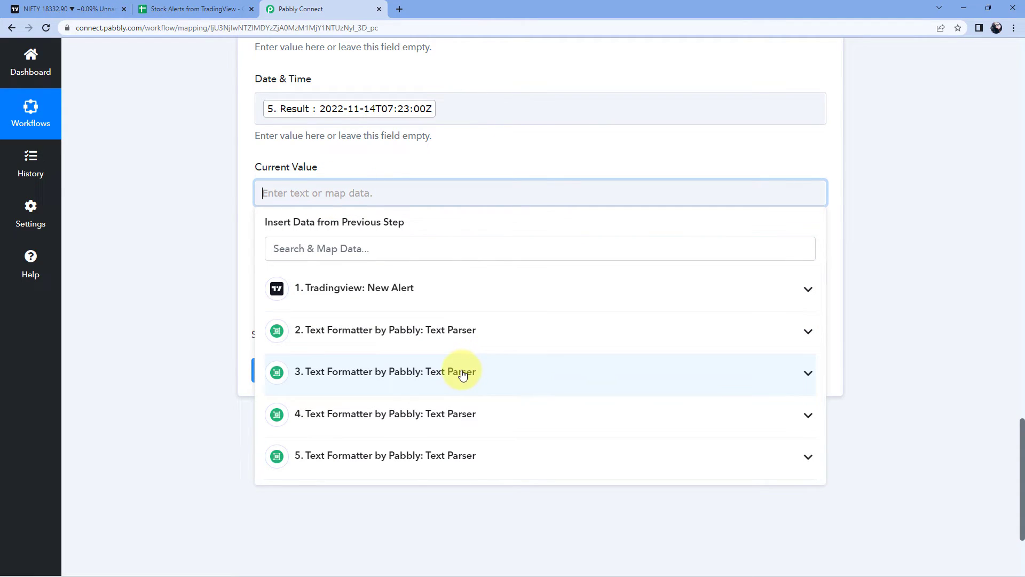
pyautogui.click(456, 414)
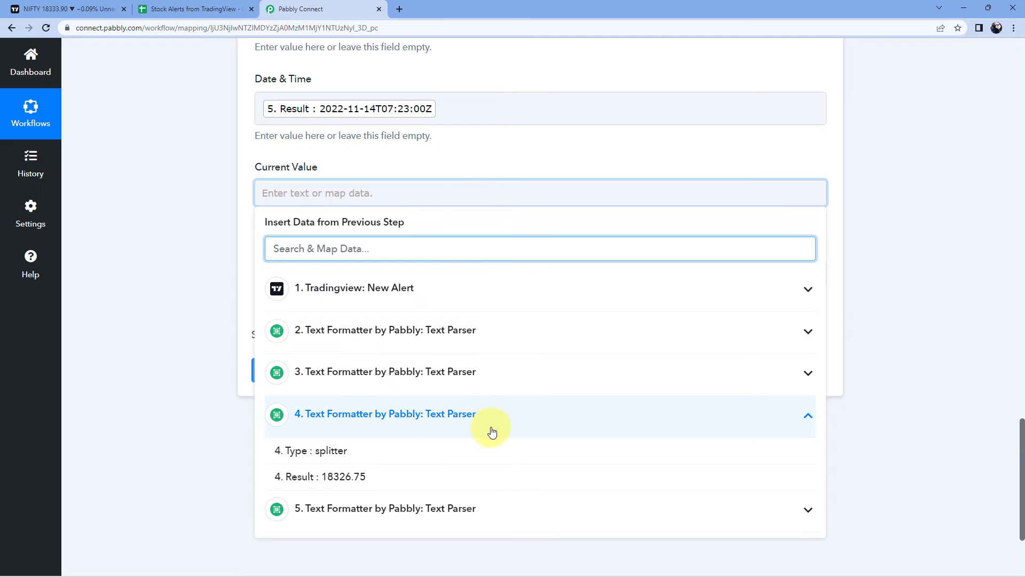
pyautogui.click(325, 477)
pyautogui.click(172, 256)
pyautogui.click(325, 281)
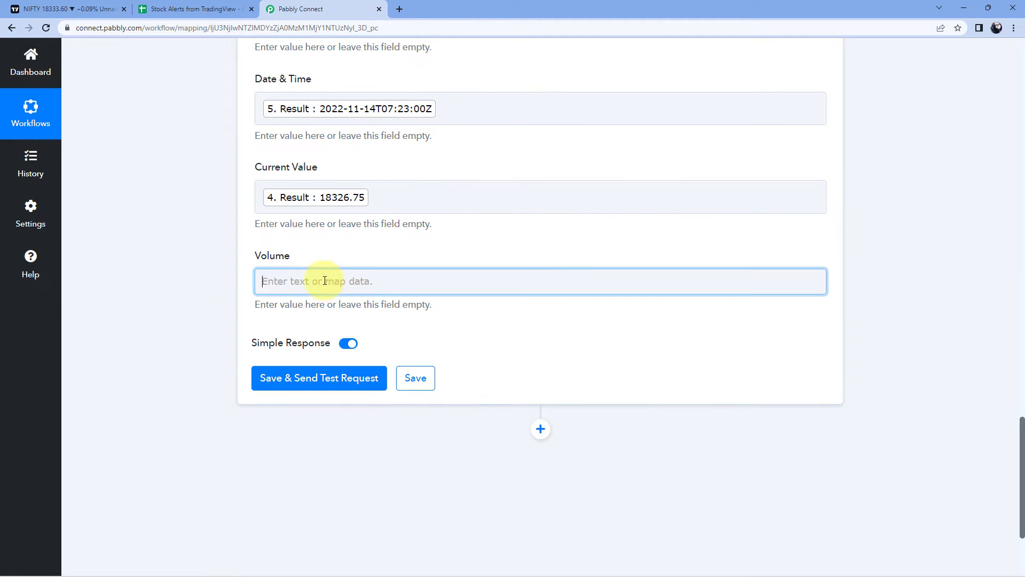
pyautogui.scroll(-2, 315, 344)
pyautogui.click(410, 353)
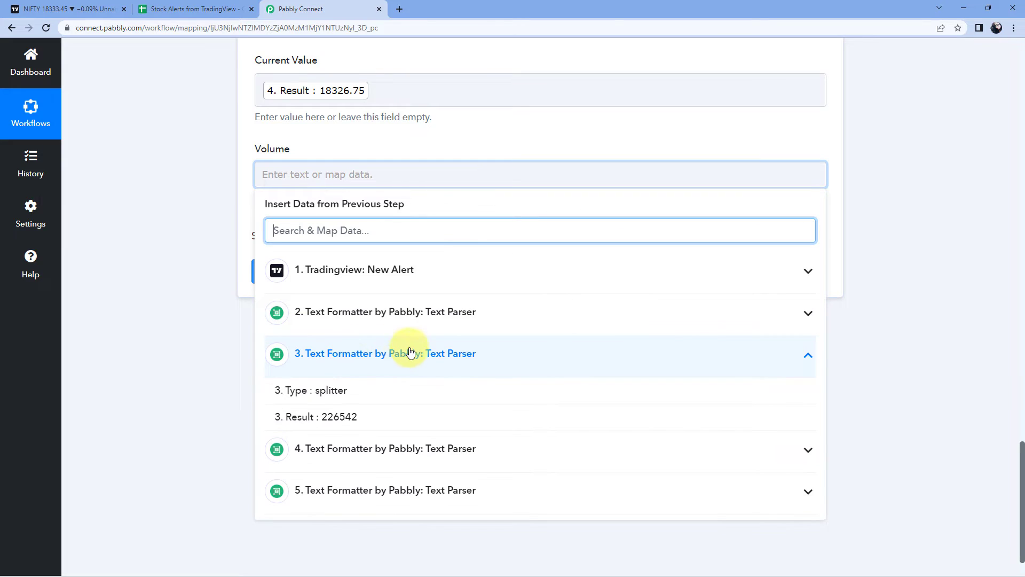
pyautogui.click(343, 417)
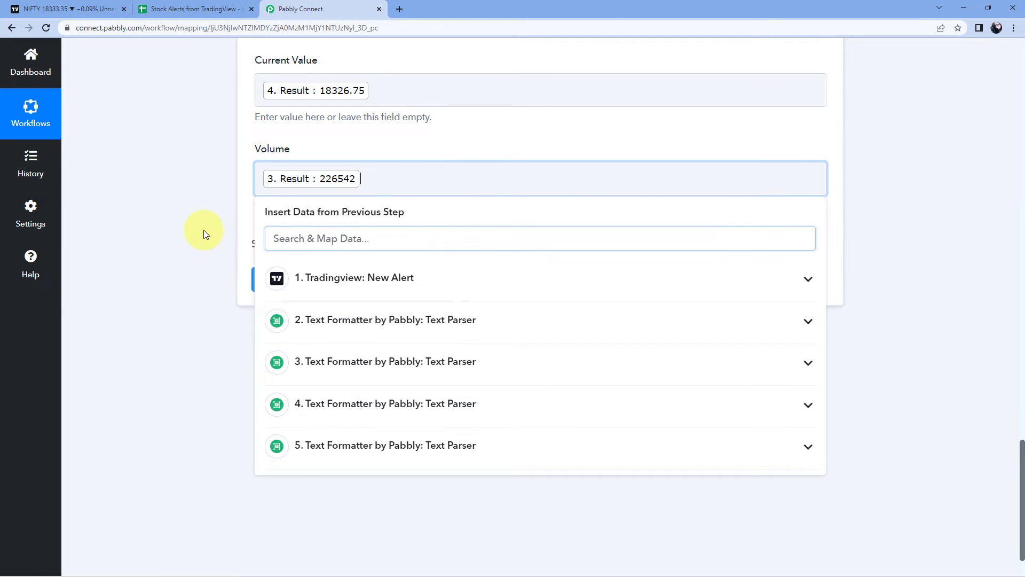
pyautogui.click(202, 227)
# Step: Collapse the Google Sheets step, review the full TradingView alert response, and reopen the row step
pyautogui.scroll(1, 201, 214)
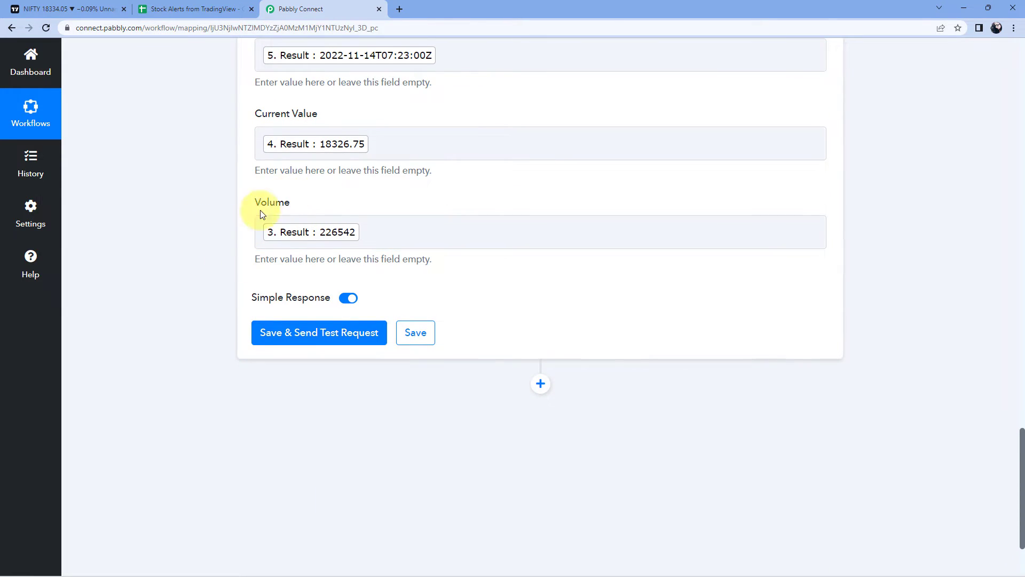
pyautogui.scroll(10, 355, 206)
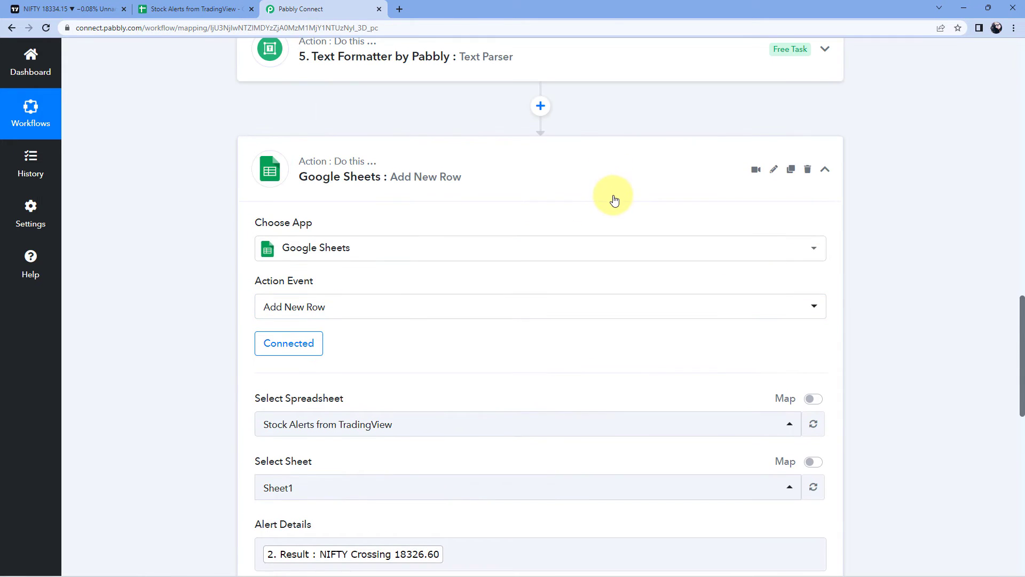
pyautogui.click(614, 200)
pyautogui.scroll(5, 513, 176)
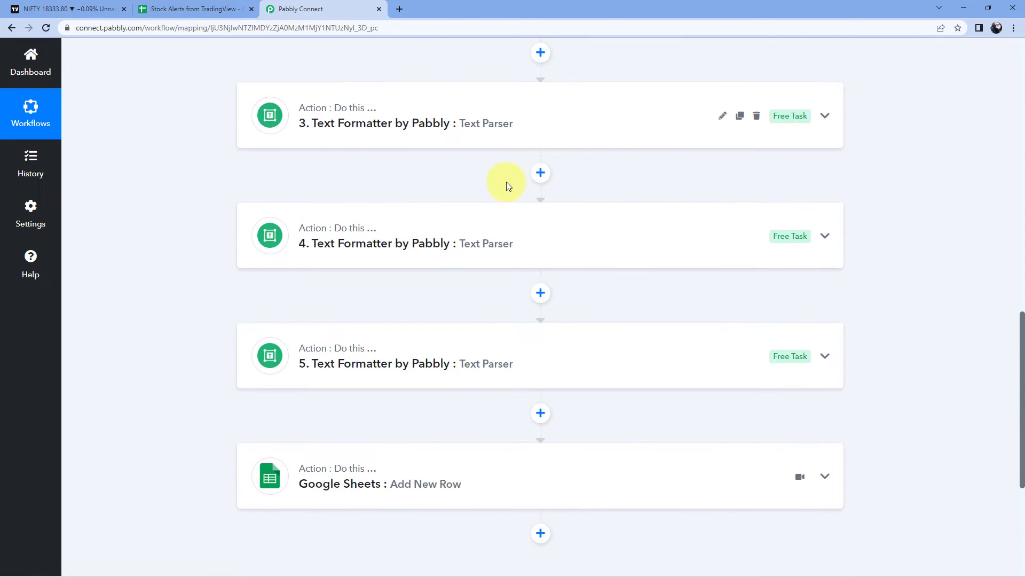
pyautogui.scroll(2, 506, 182)
pyautogui.scroll(2, 477, 154)
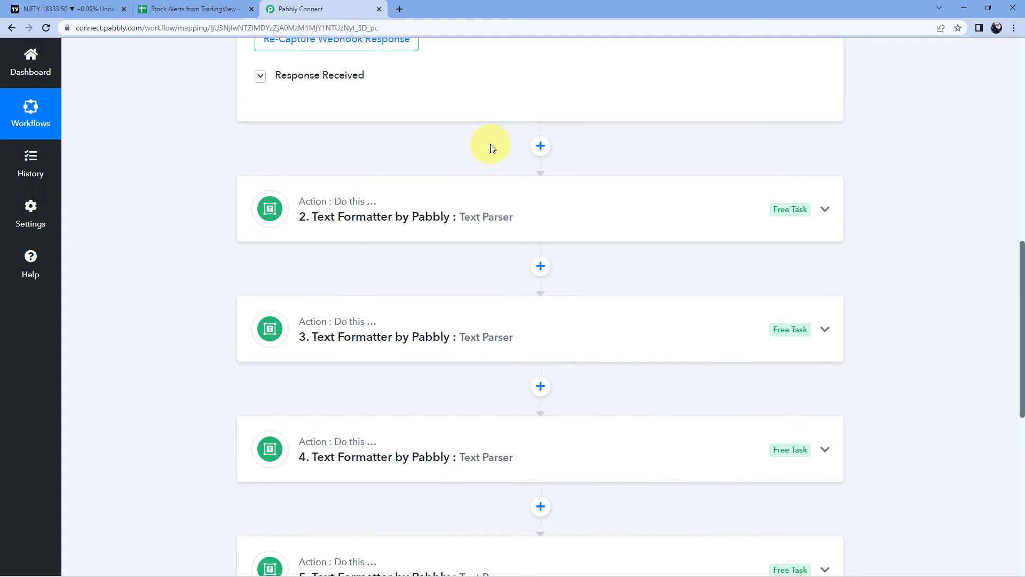
pyautogui.click(258, 79)
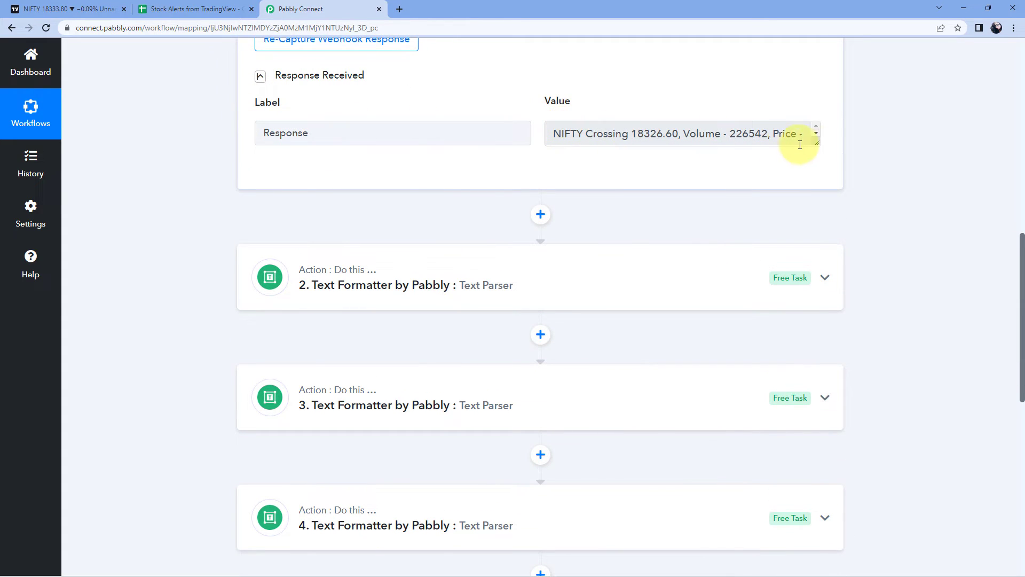
pyautogui.moveTo(821, 142); pyautogui.dragTo(807, 183)
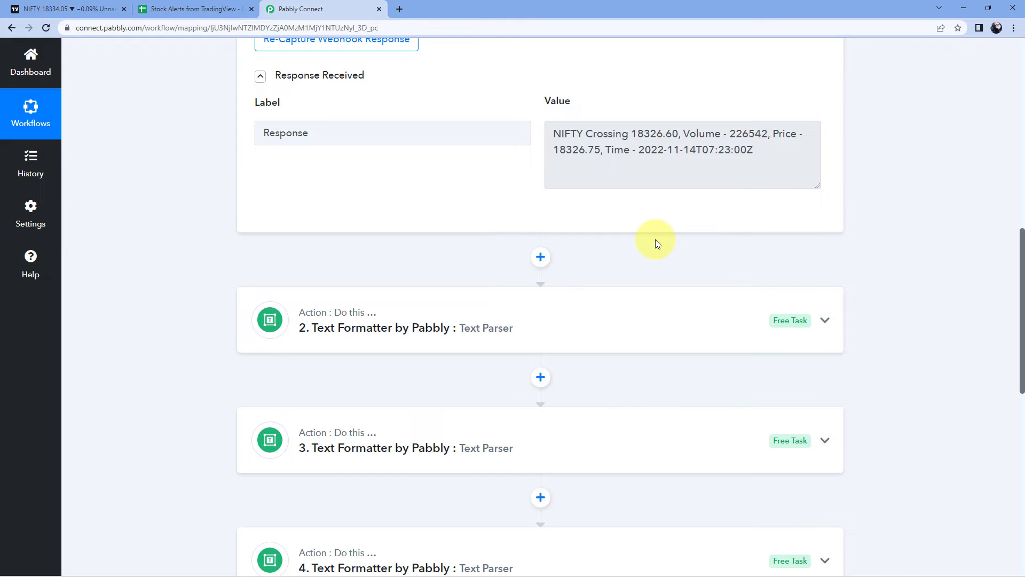
pyautogui.scroll(-8, 625, 241)
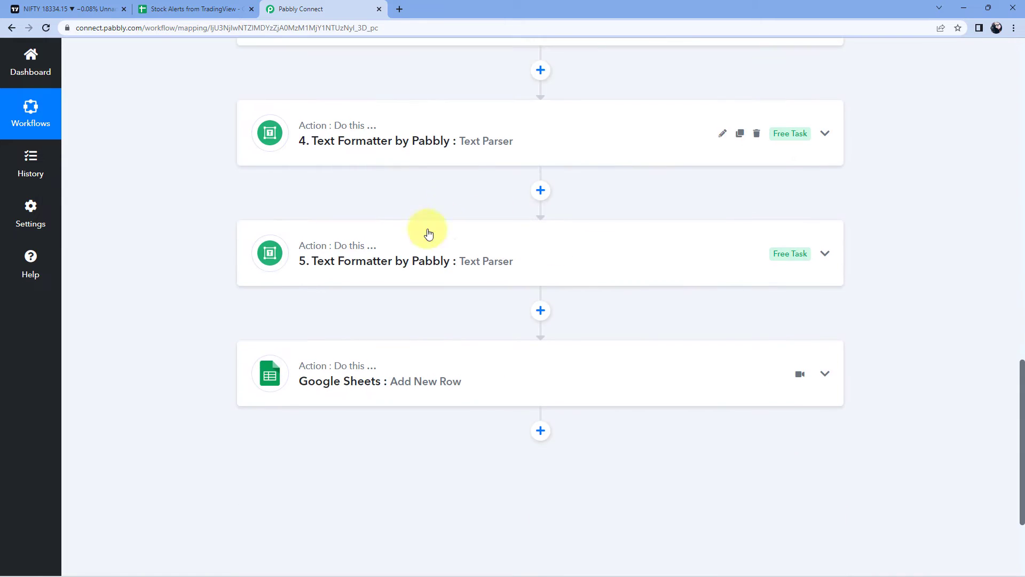
pyautogui.click(396, 364)
pyautogui.scroll(-10, 214, 320)
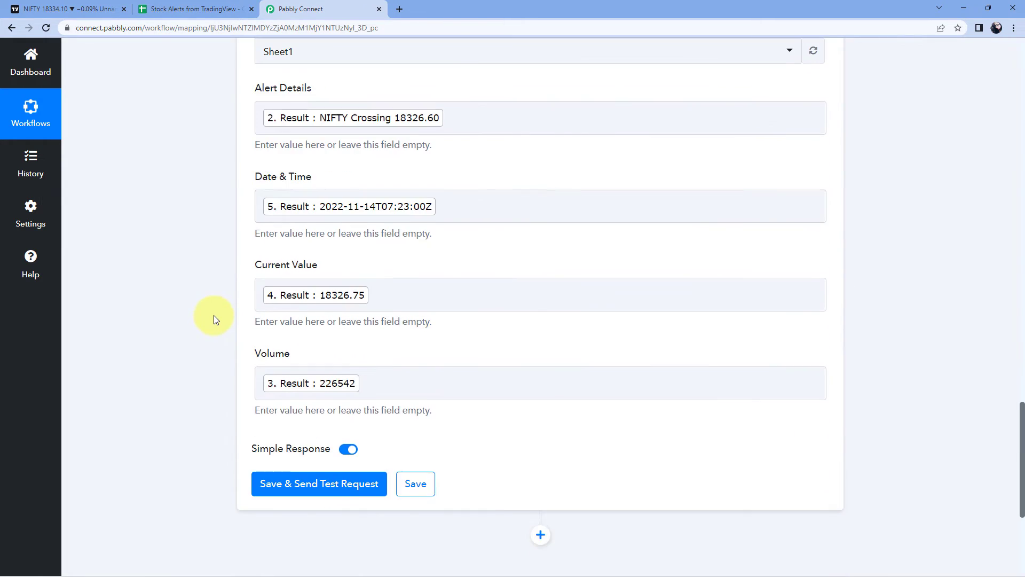
pyautogui.click(323, 388)
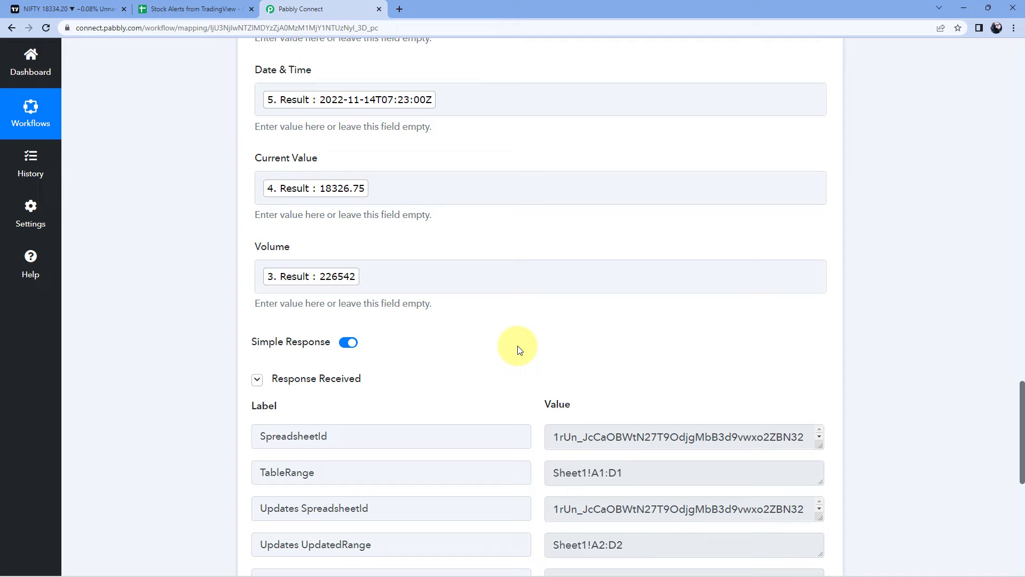
pyautogui.scroll(-1, 464, 320)
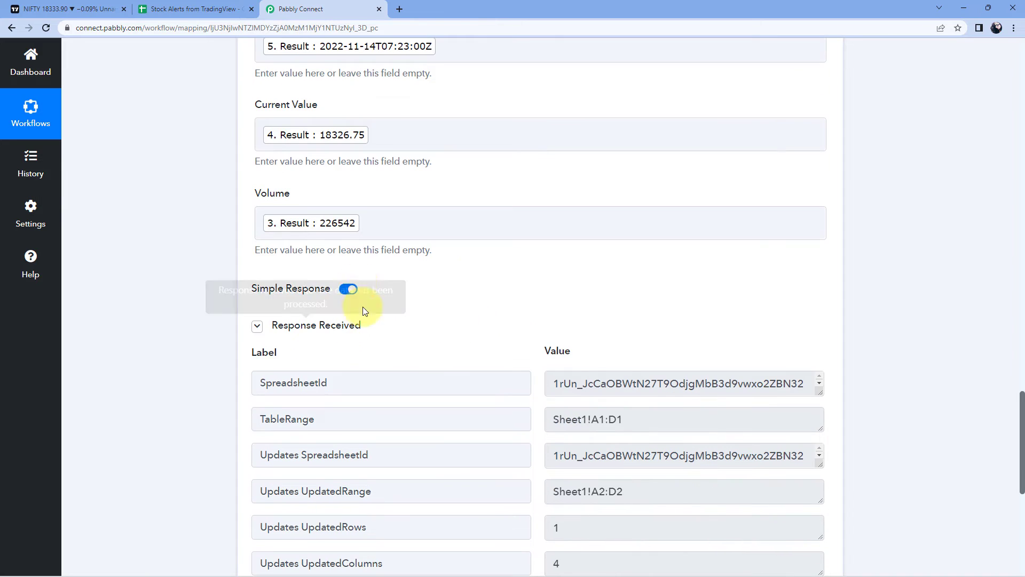
pyautogui.scroll(-2, 508, 316)
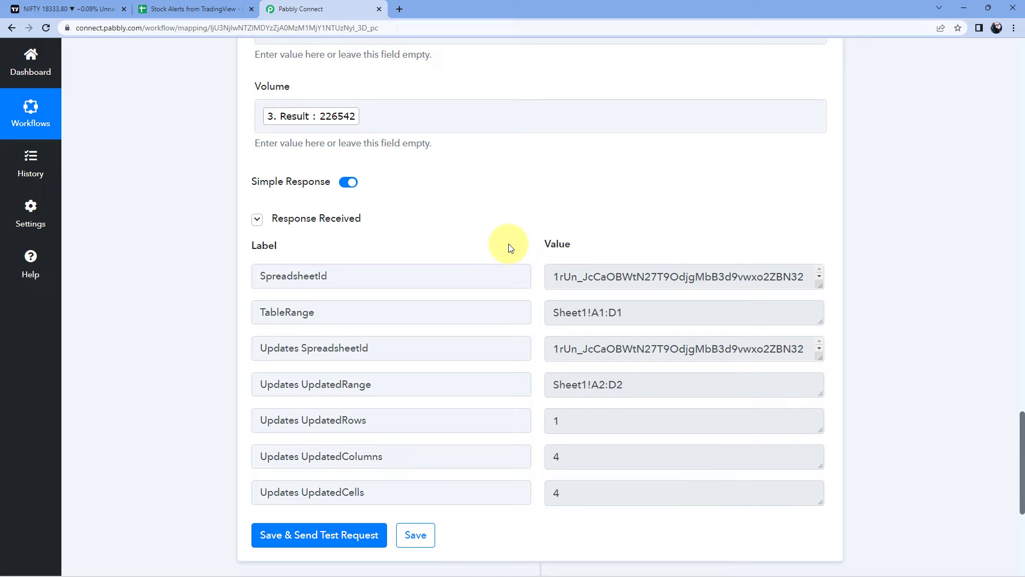
pyautogui.scroll(6, 496, 248)
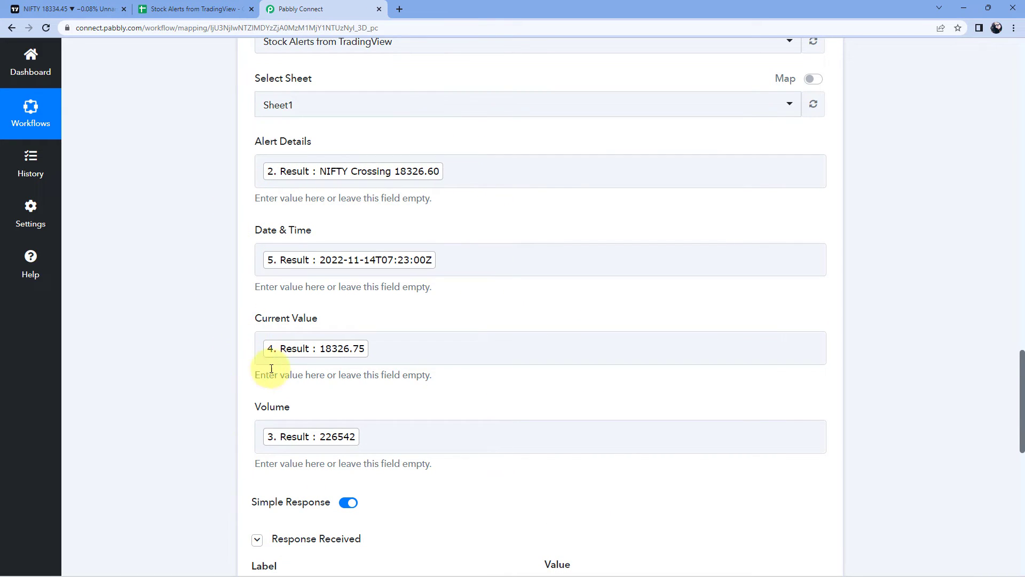
pyautogui.scroll(4, 620, 155)
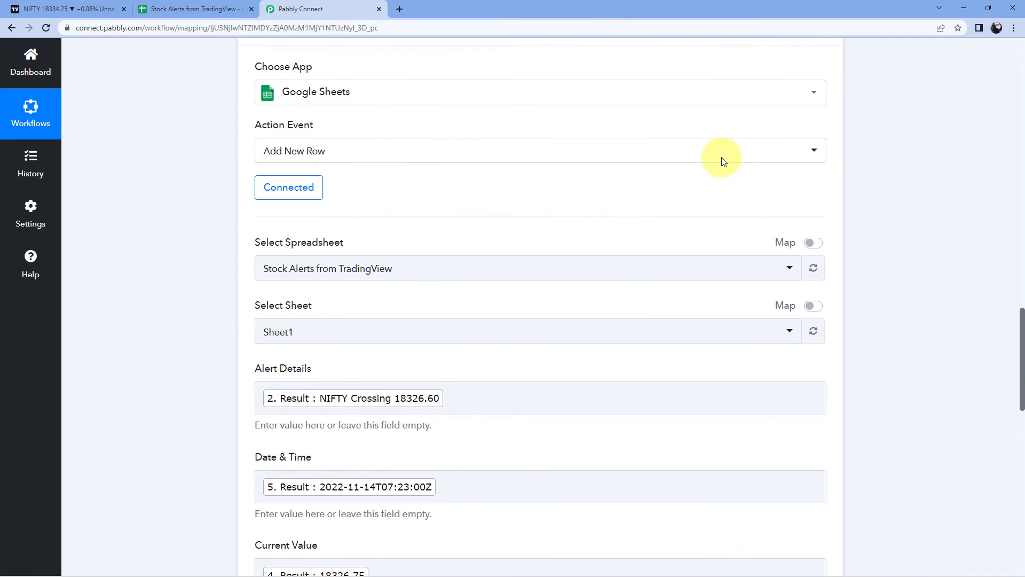
pyautogui.scroll(15, 724, 161)
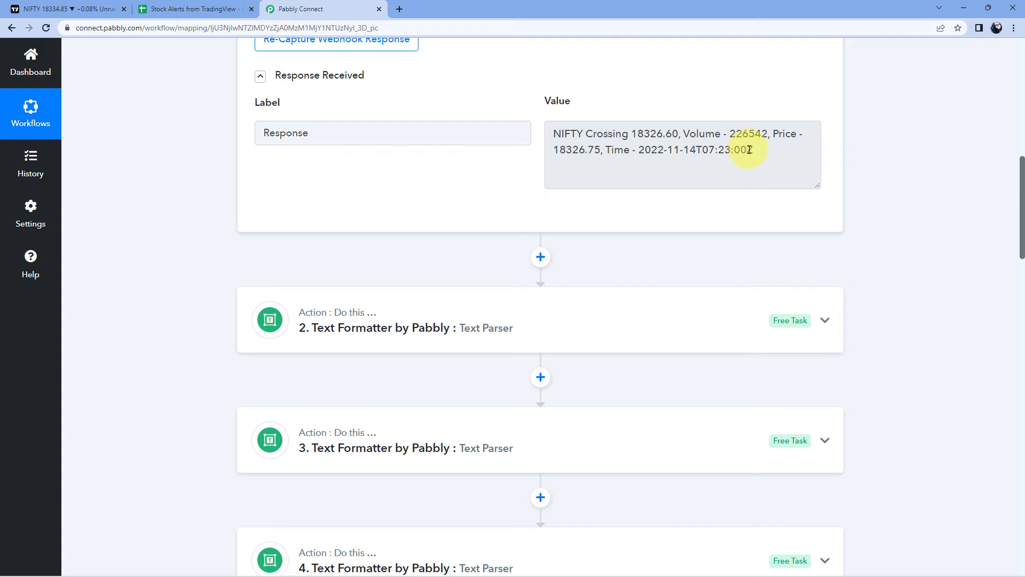
# Step: Remove bold from row 2 in the Stock Alerts from TradingView sheet
pyautogui.click(195, 8)
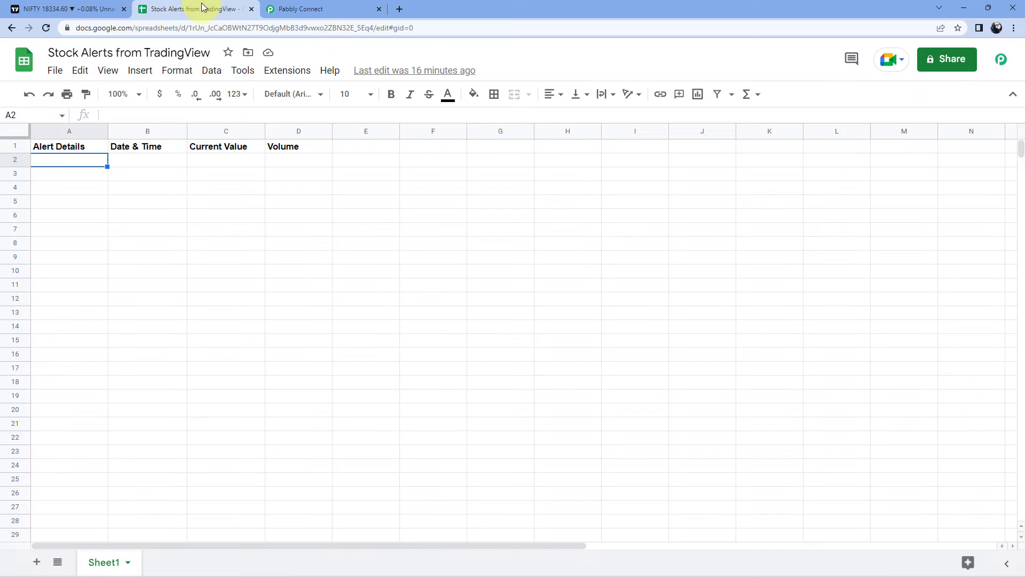
pyautogui.click(15, 160)
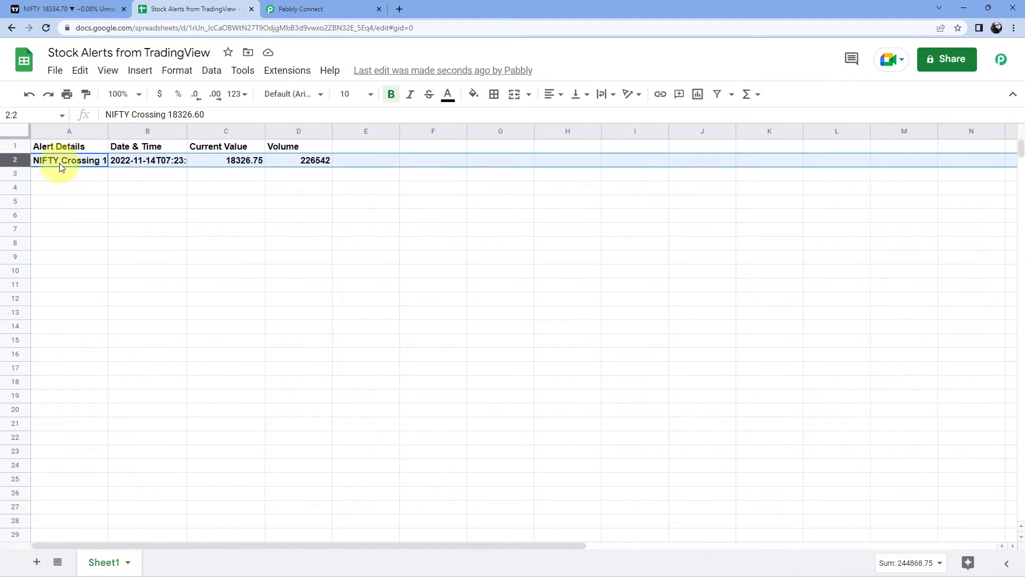
pyautogui.hotkey('ctrl', 'b')
# Step: Widen columns A and B to fit the full alert text and timestamp
pyautogui.moveTo(105, 130); pyautogui.dragTo(174, 131)
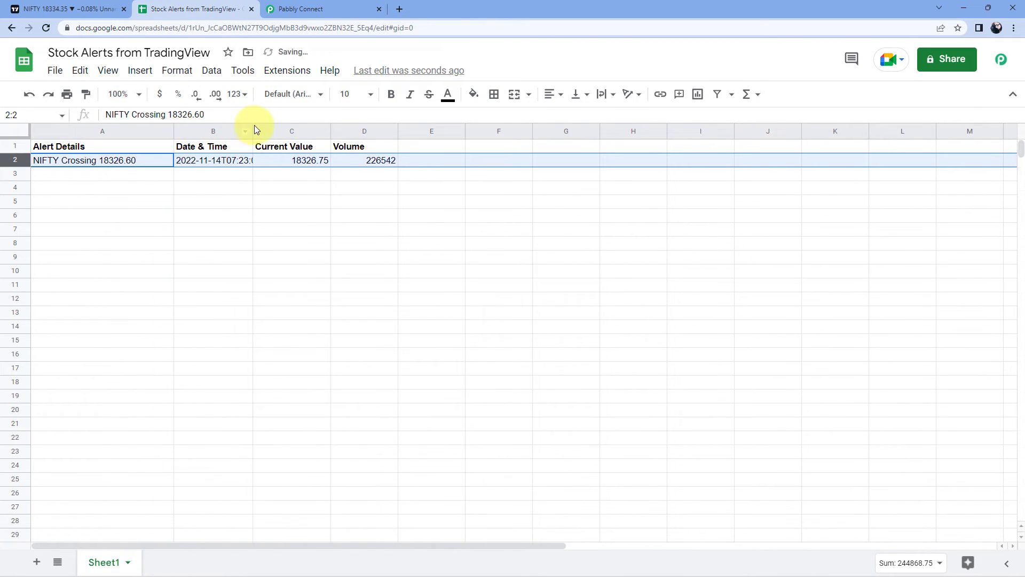
pyautogui.moveTo(253, 131); pyautogui.dragTo(315, 130)
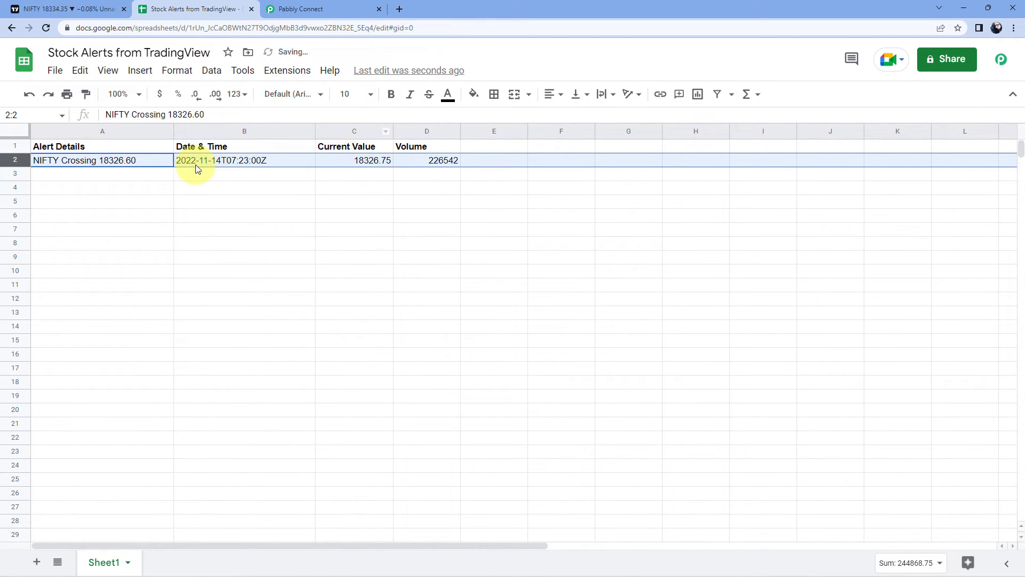
pyautogui.click(126, 174)
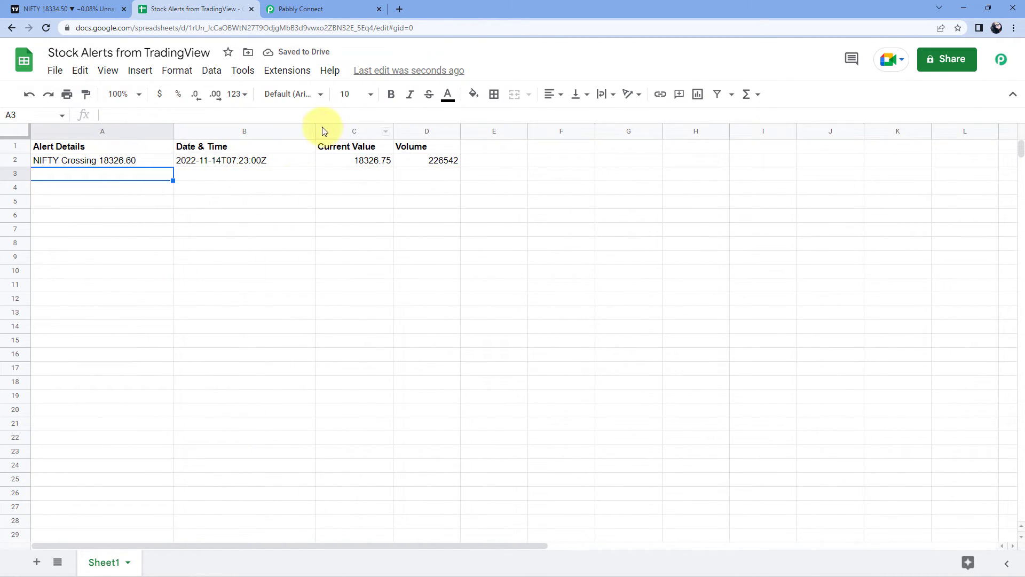
pyautogui.moveTo(316, 131); pyautogui.dragTo(290, 131)
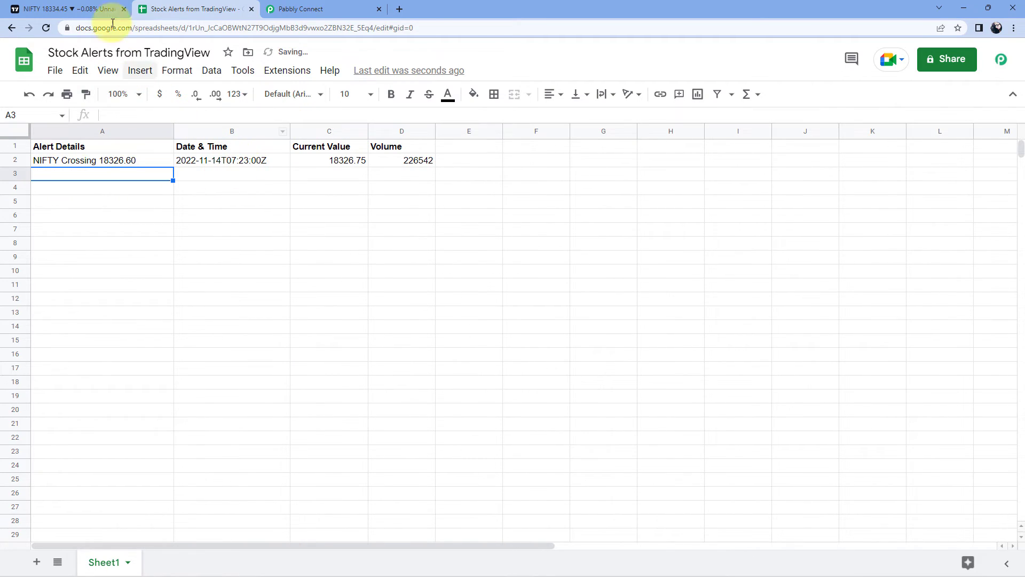
pyautogui.click(79, 9)
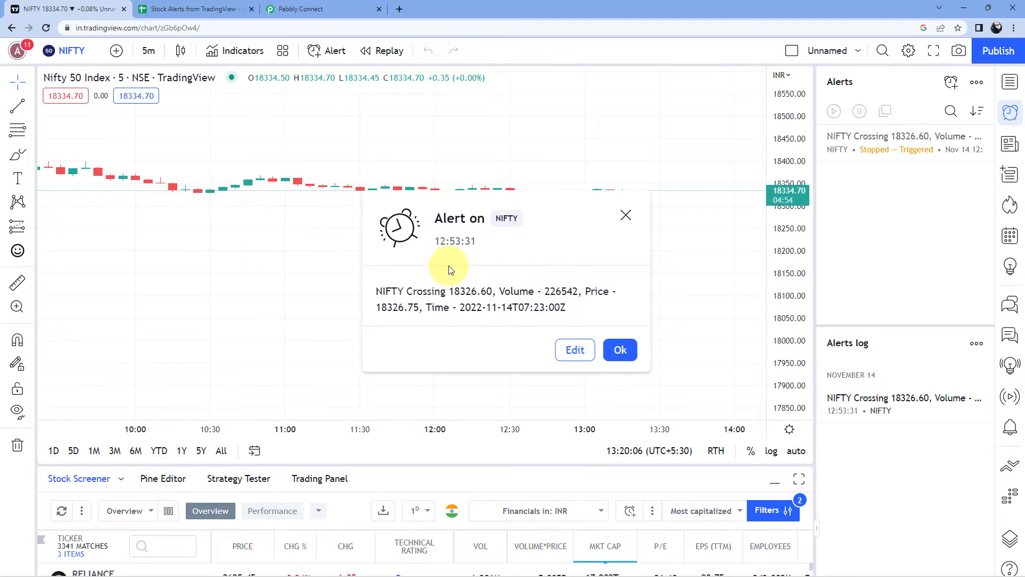
# Step: After reading the NIFTY alert pop-up, return to the Stock Alerts from TradingView sheet
pyautogui.click(209, 6)
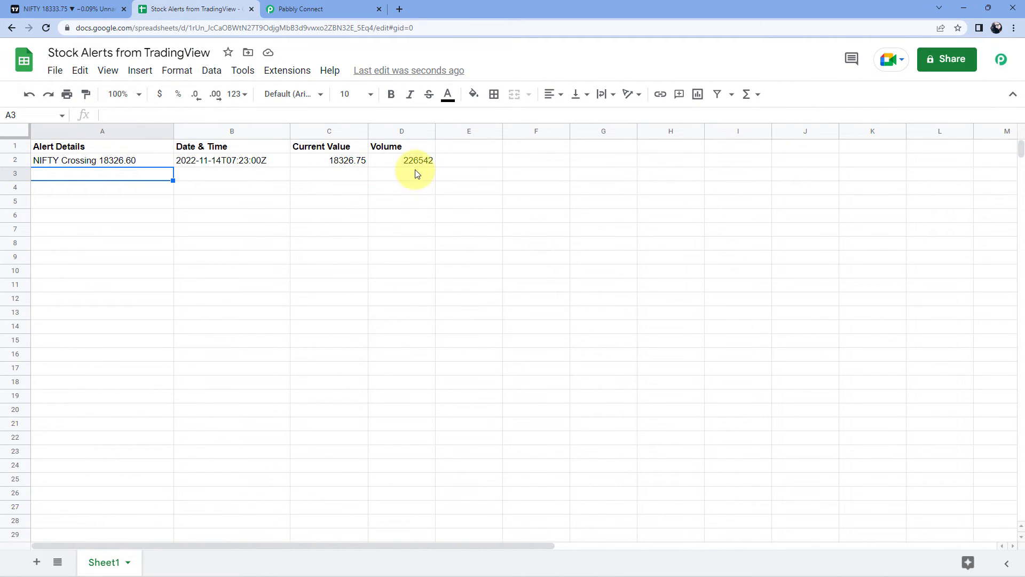
# Step: Collapse the workflow's TradingView New Alert trigger step, then go back to the Stock Alerts sheet
pyautogui.click(337, 8)
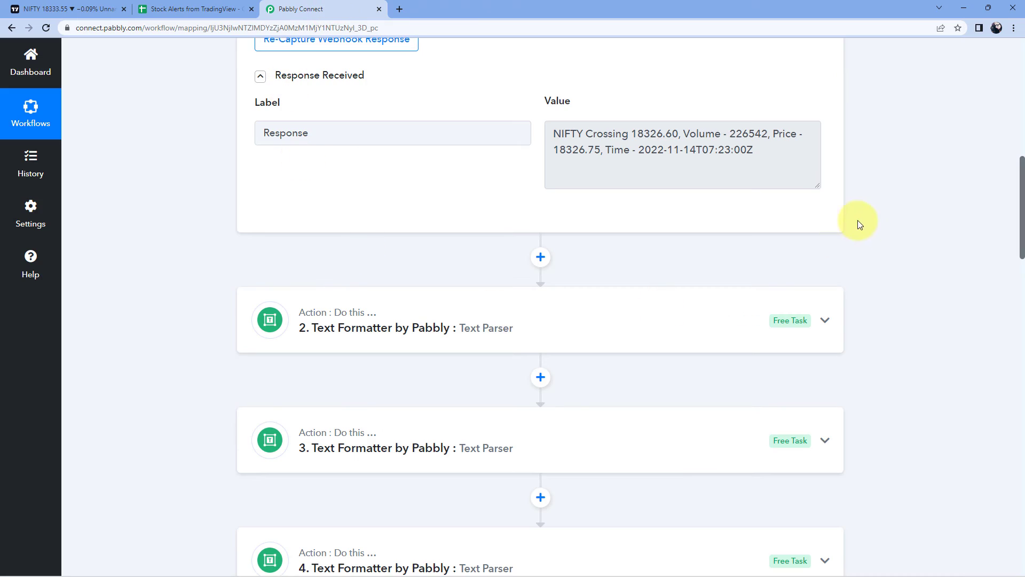
pyautogui.scroll(9, 871, 245)
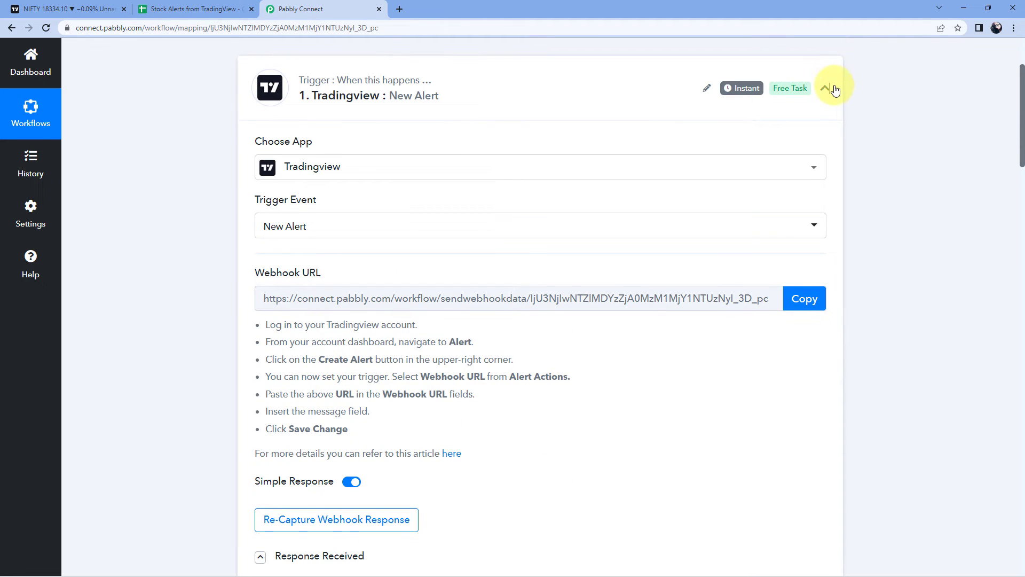
pyautogui.click(826, 88)
pyautogui.scroll(3, 862, 121)
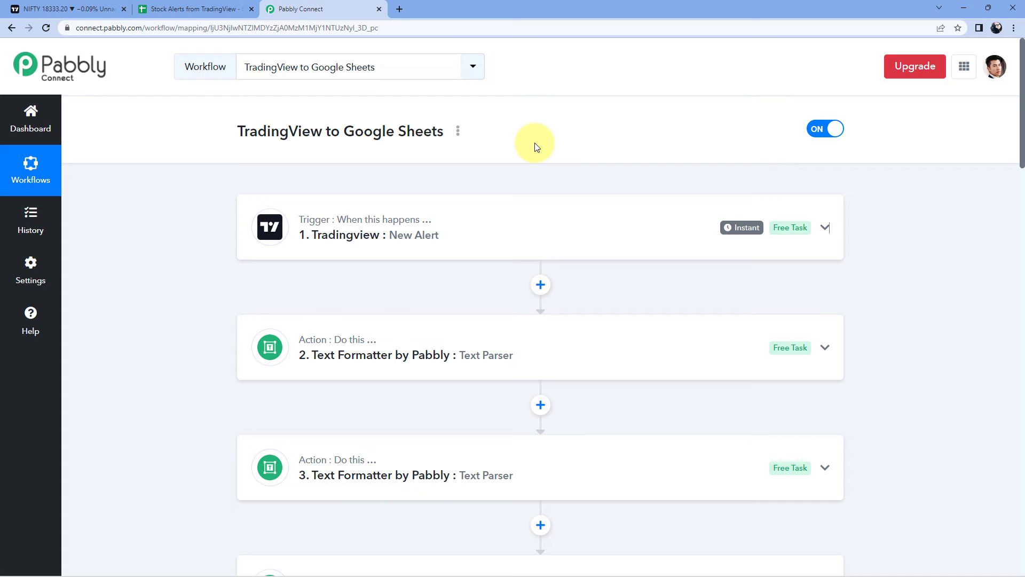
pyautogui.click(203, 9)
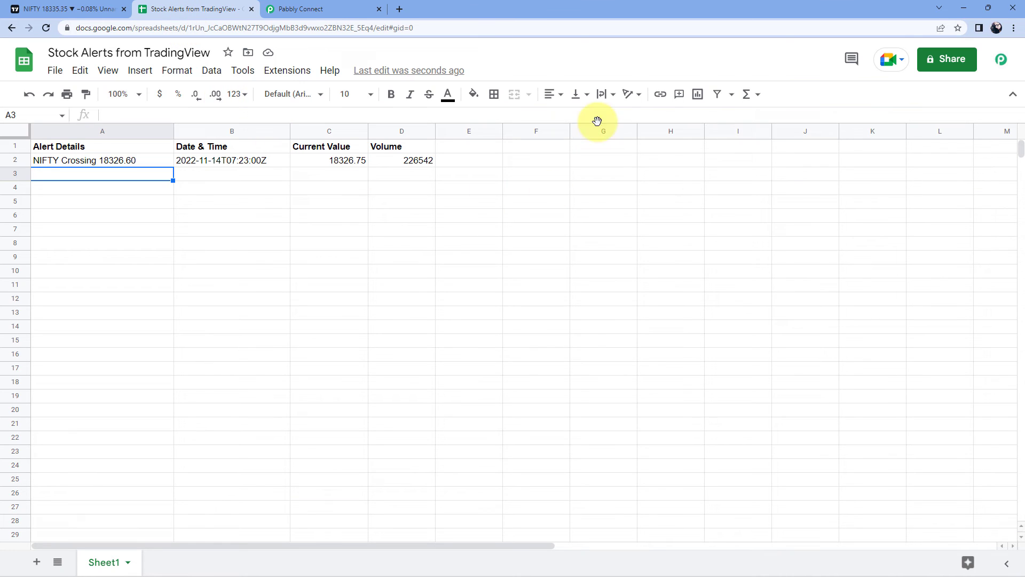
# Step: Dismiss the triggered alert notice on the NIFTY chart and open the alert's settings
pyautogui.click(101, 7)
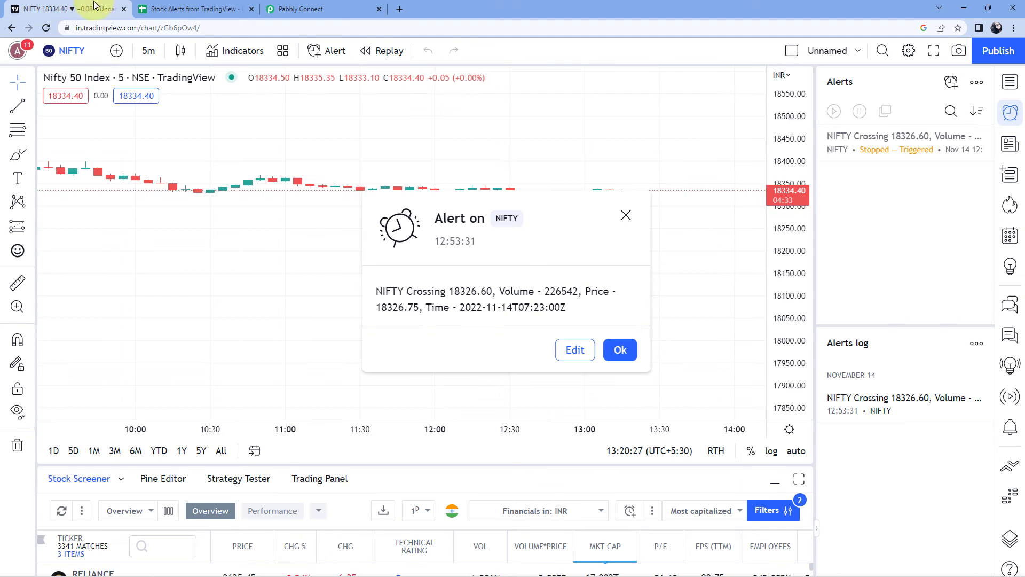
pyautogui.click(625, 227)
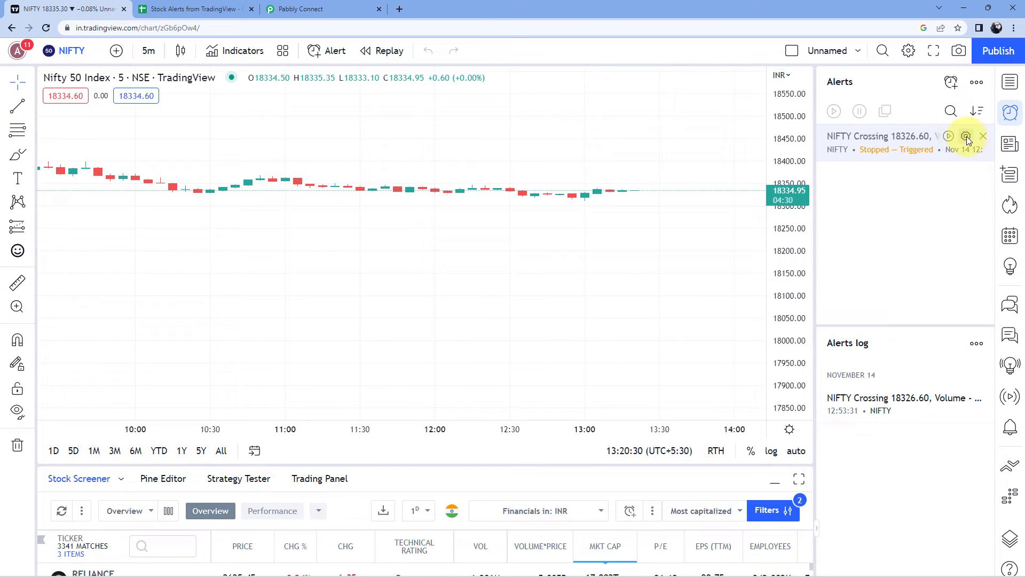
pyautogui.click(966, 136)
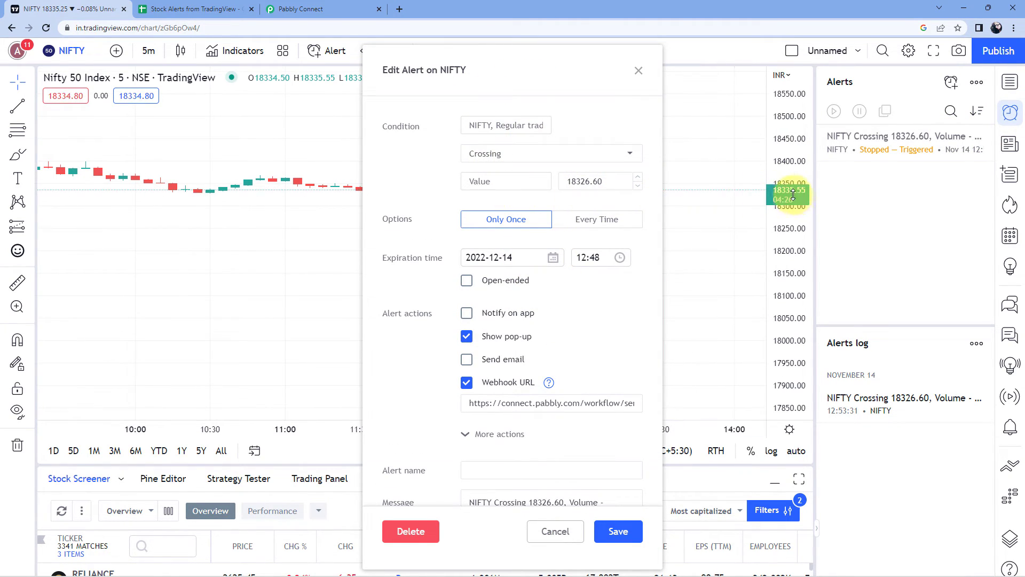
# Step: Change the NIFTY alert's crossing value to 18336.60 and save it
pyautogui.click(588, 181)
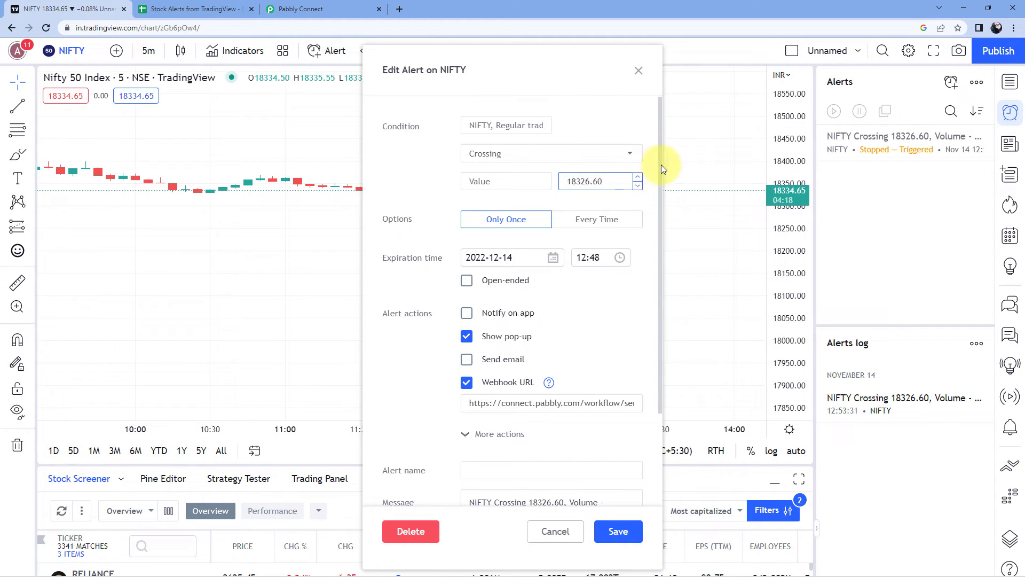
pyautogui.press('BackSpace')
pyautogui.write('6')
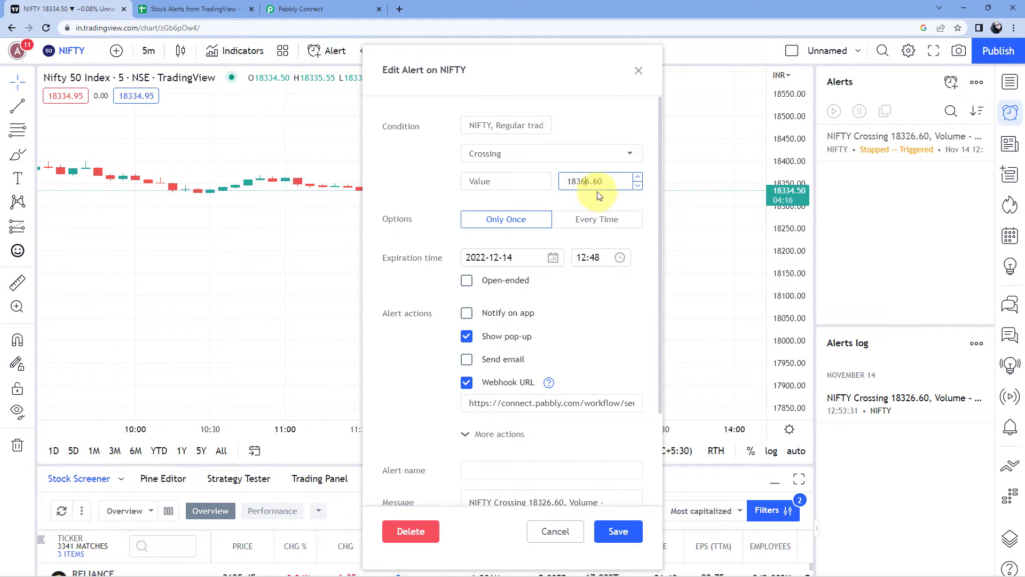
pyautogui.press('BackSpace')
pyautogui.write('3')
pyautogui.scroll(-2, 531, 321)
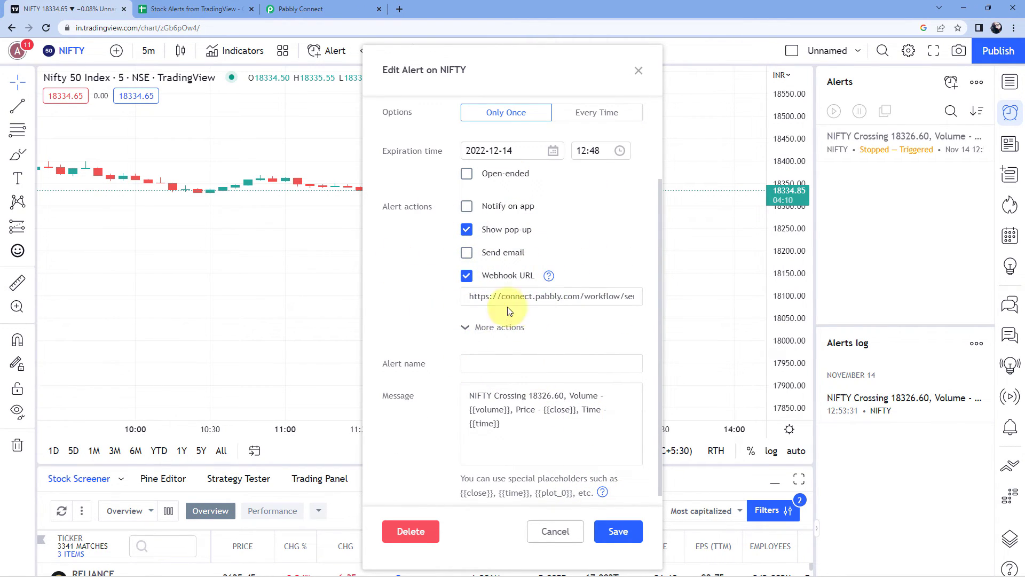
pyautogui.click(618, 532)
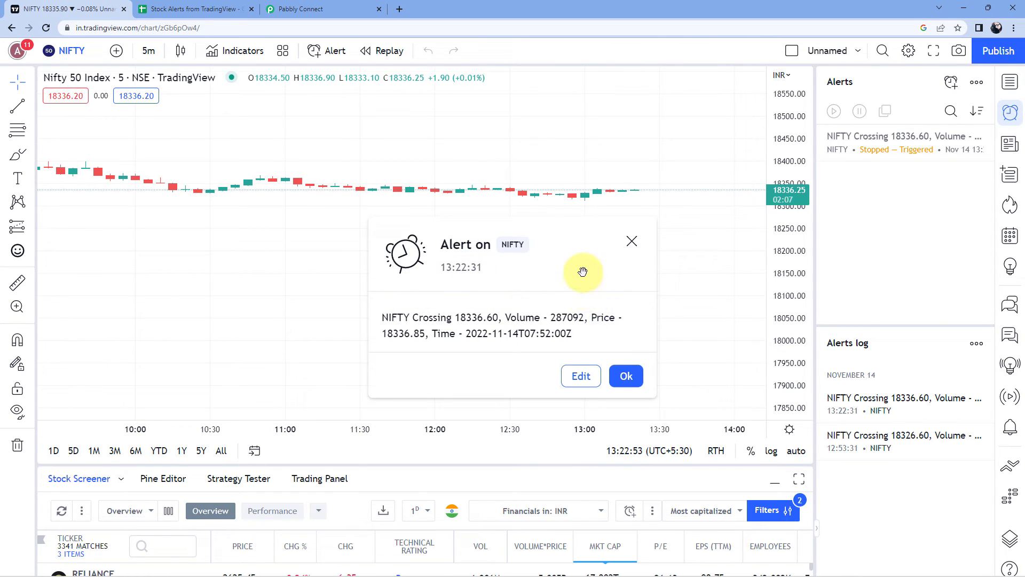
pyautogui.click(195, 8)
# Step: Check row 3's alert text, price 18336.85 and volume 287092, then return to the Pabbly workflow
pyautogui.click(113, 193)
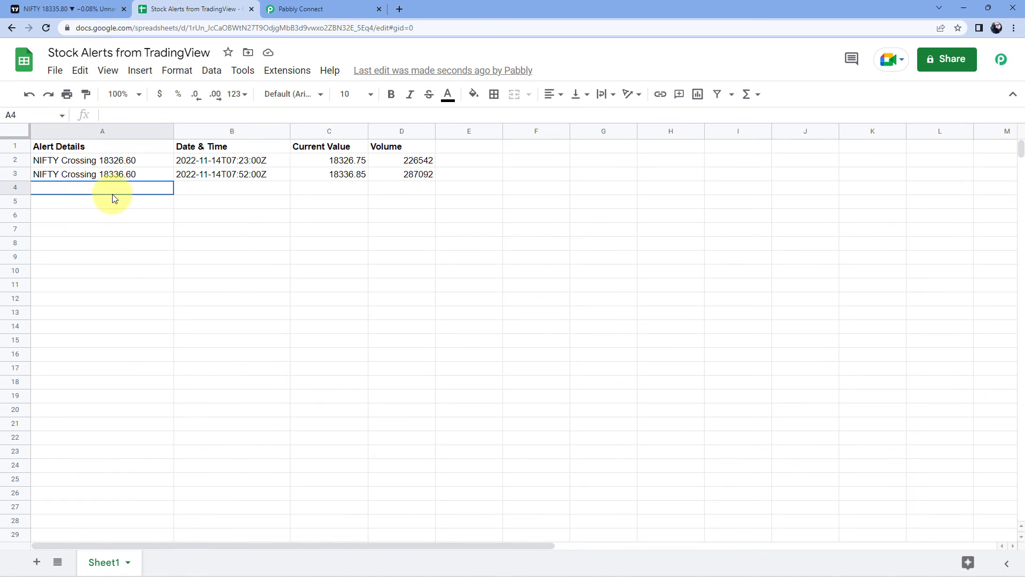
pyautogui.click(69, 178)
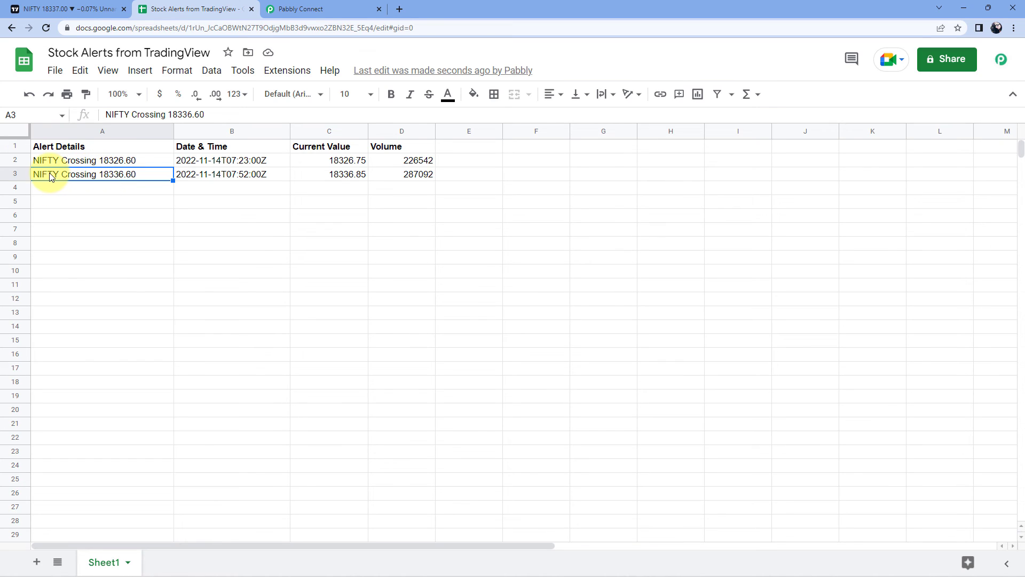
pyautogui.doubleClick(78, 174)
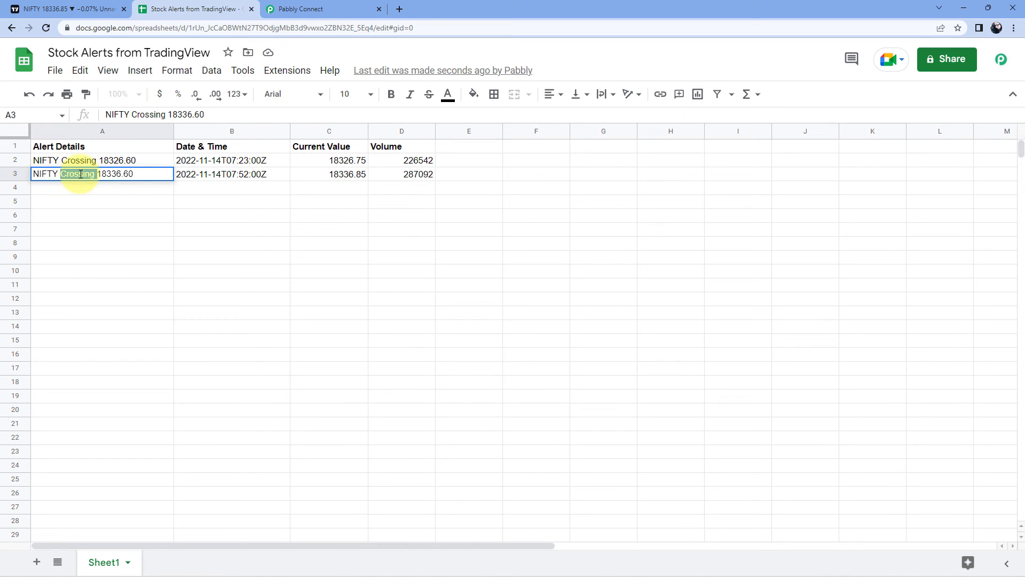
pyautogui.click(129, 173)
pyautogui.click(132, 188)
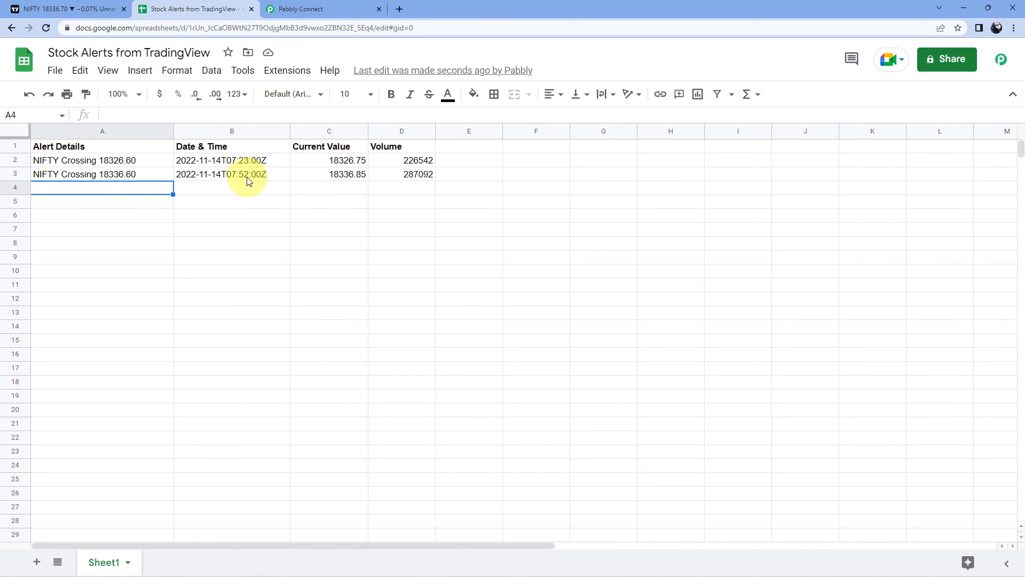
pyautogui.click(340, 175)
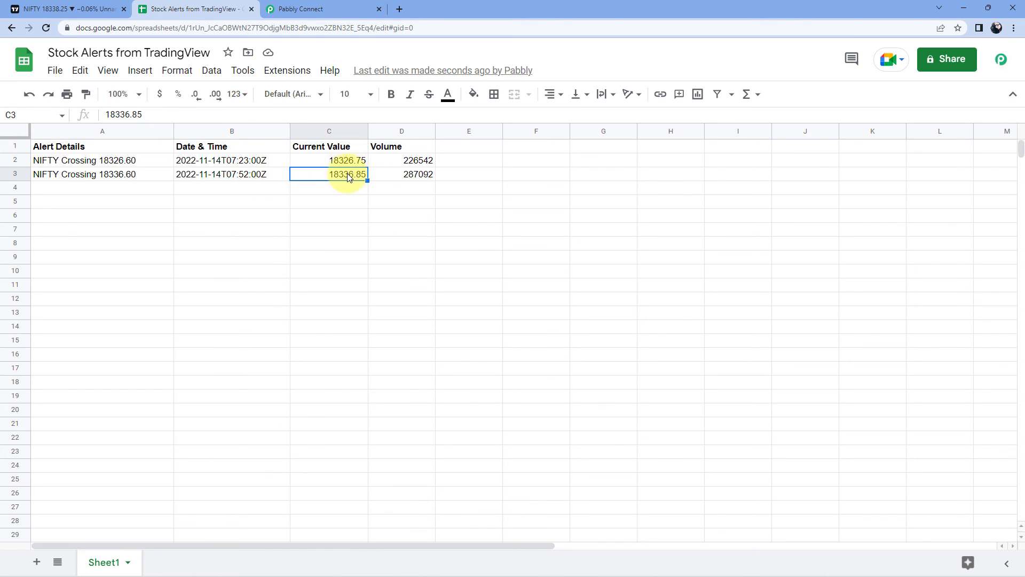
pyautogui.click(405, 176)
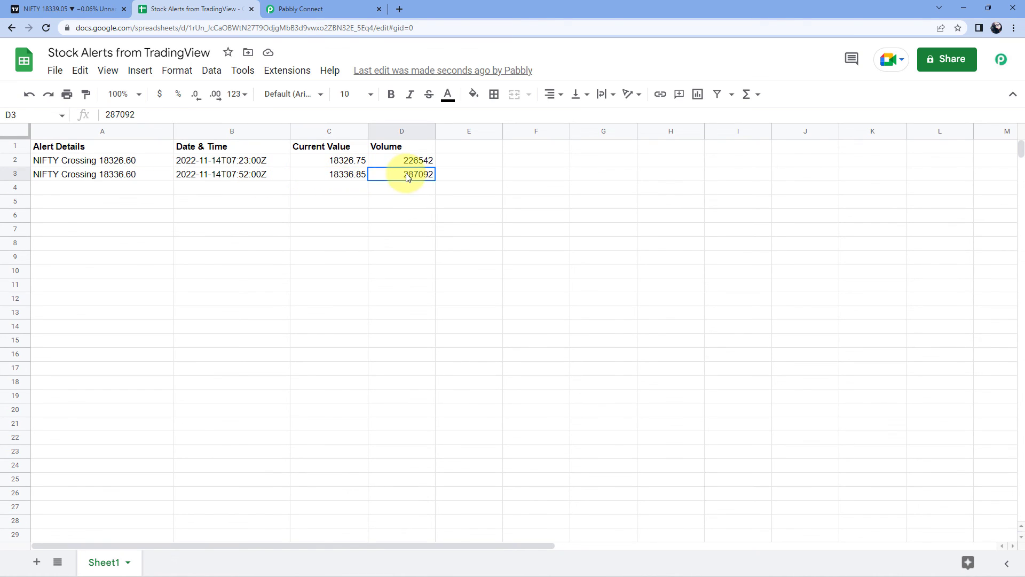
pyautogui.click(133, 189)
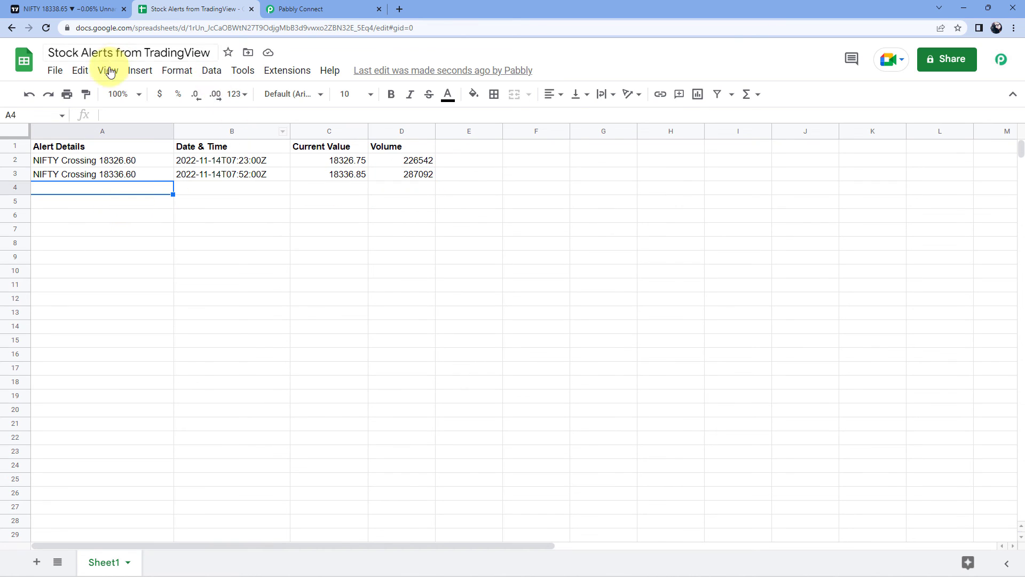
pyautogui.click(267, 9)
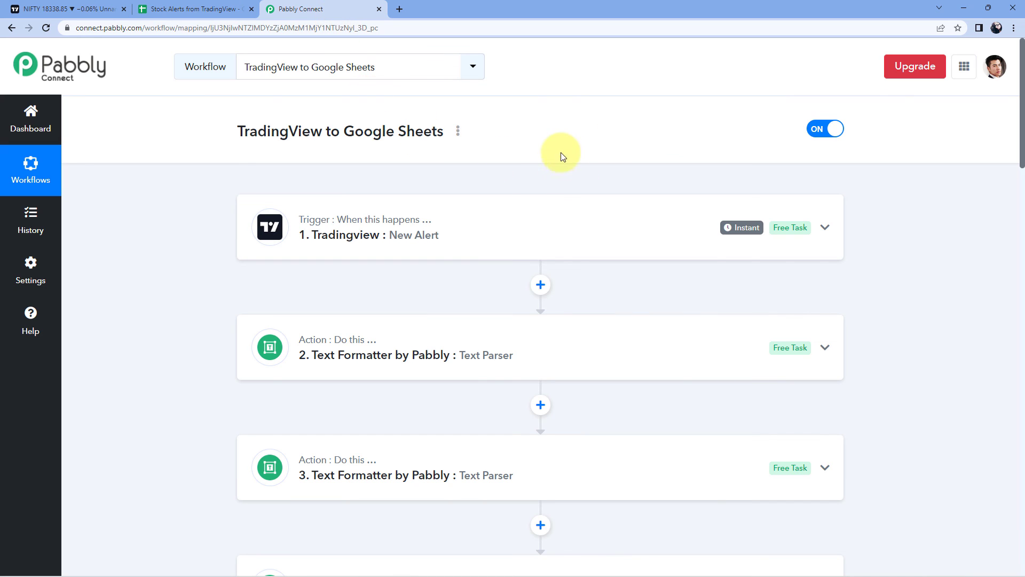